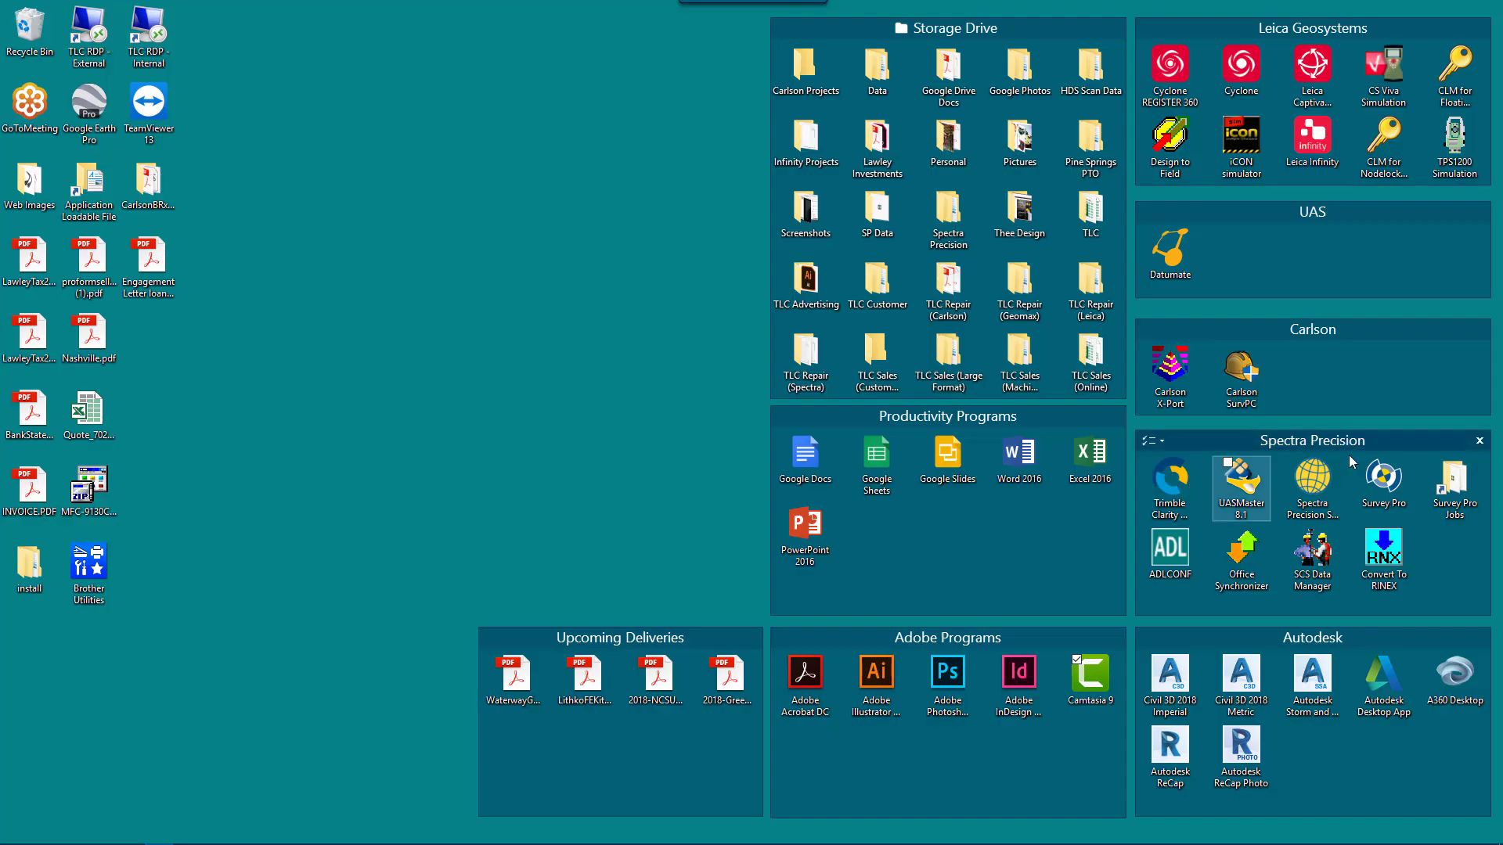
Launch Survey Pro from the desktop and run it in demo mode
double_click(1382, 485)
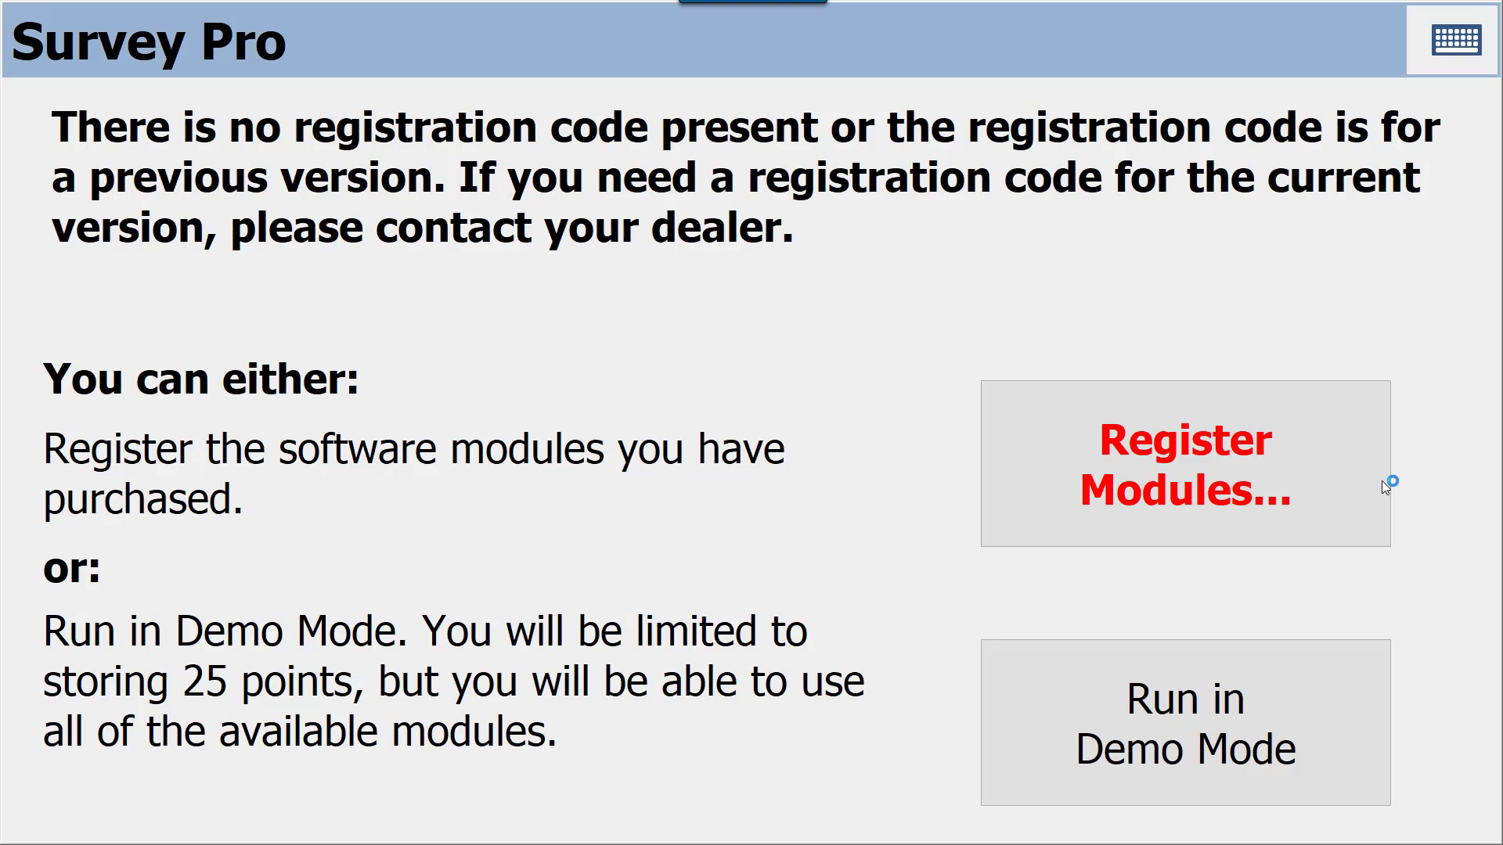
click(1184, 707)
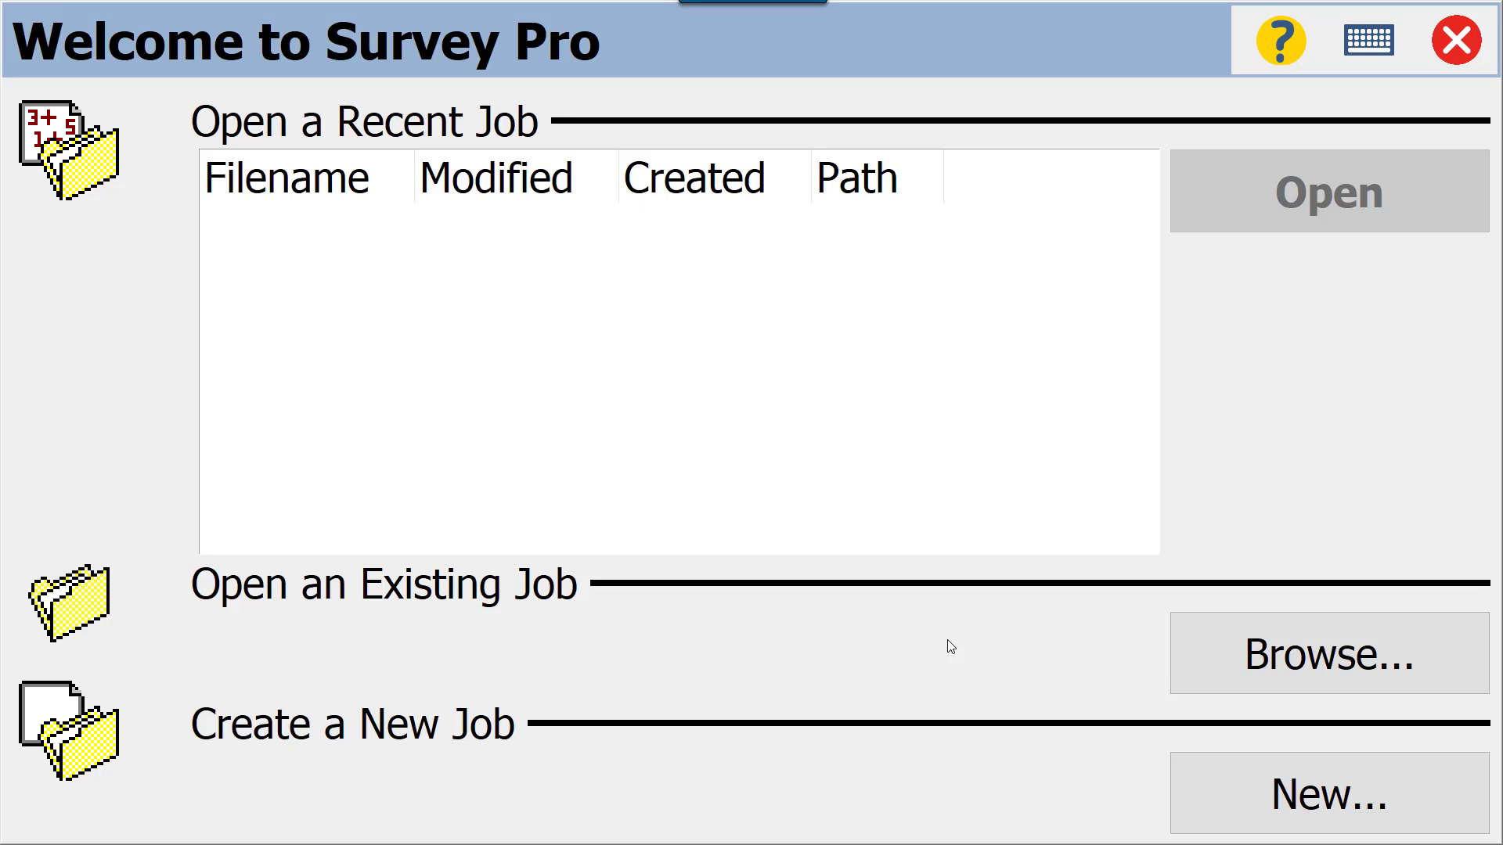
Create a new job named 'Localization', keeping default units and no control file
click(1307, 790)
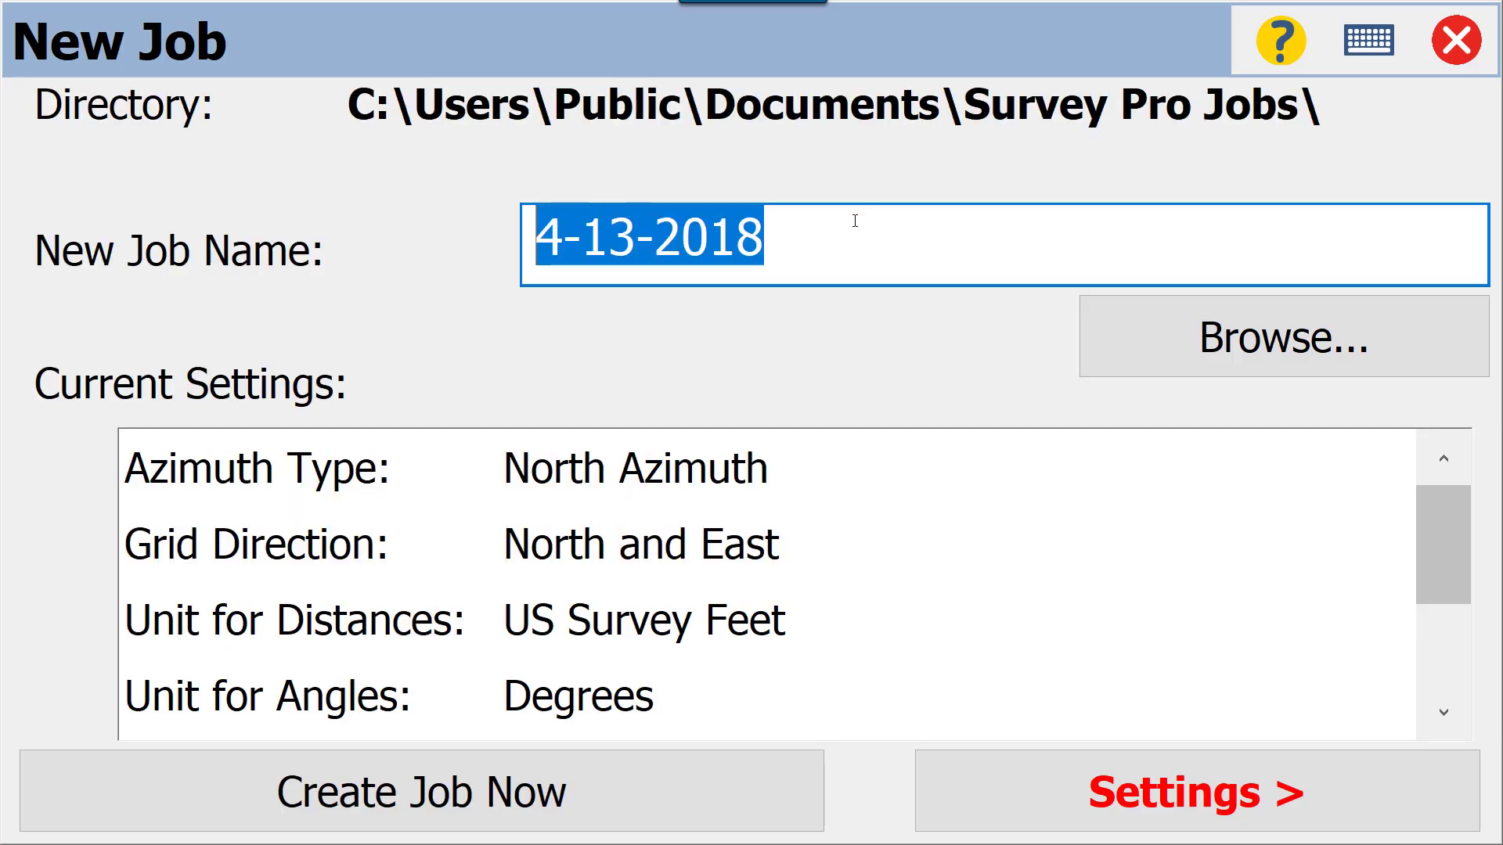
text(Localiz)
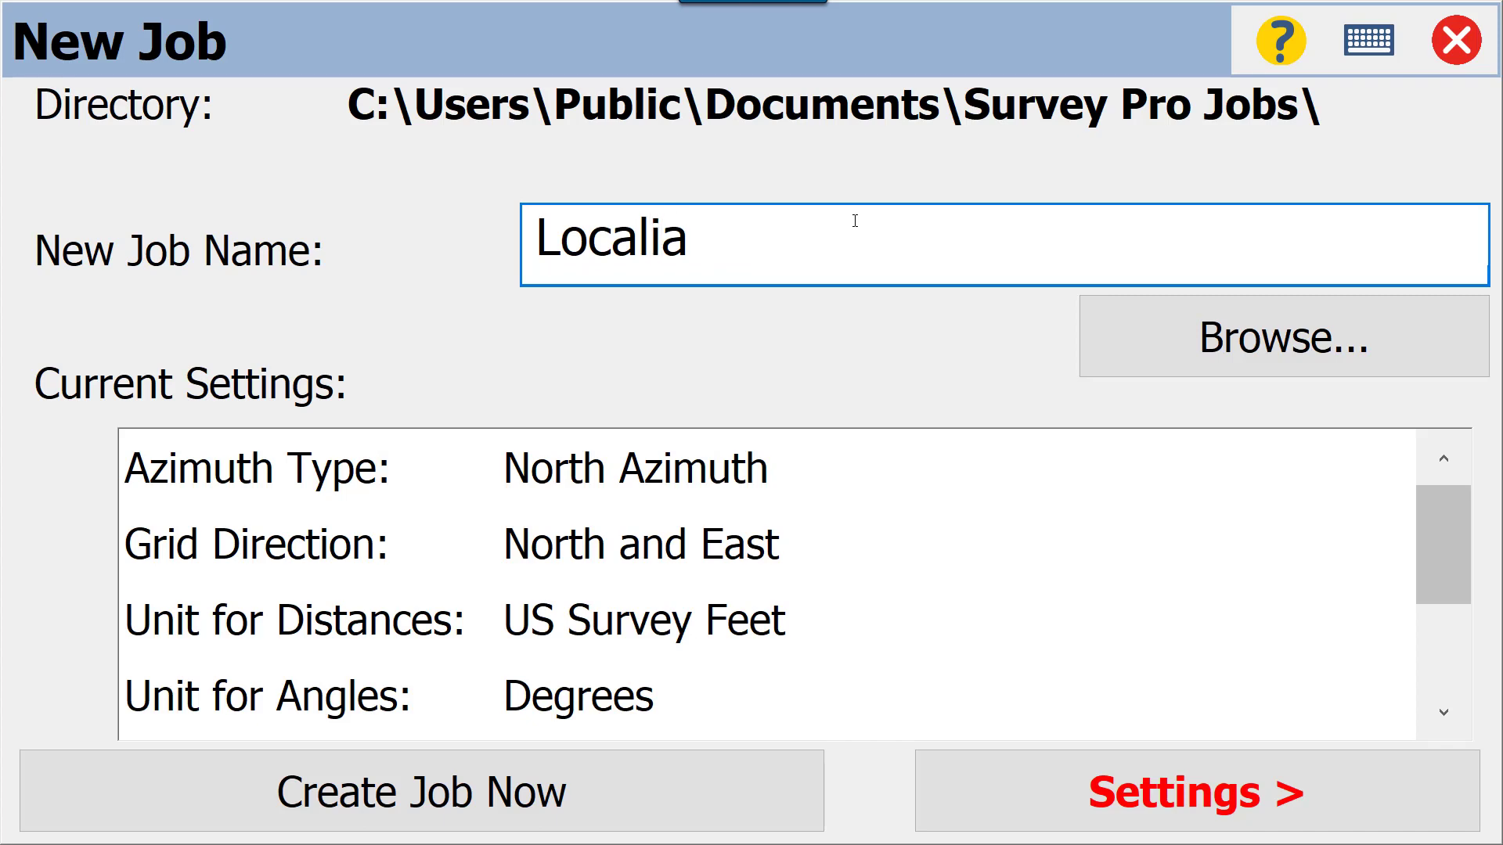
text(ation)
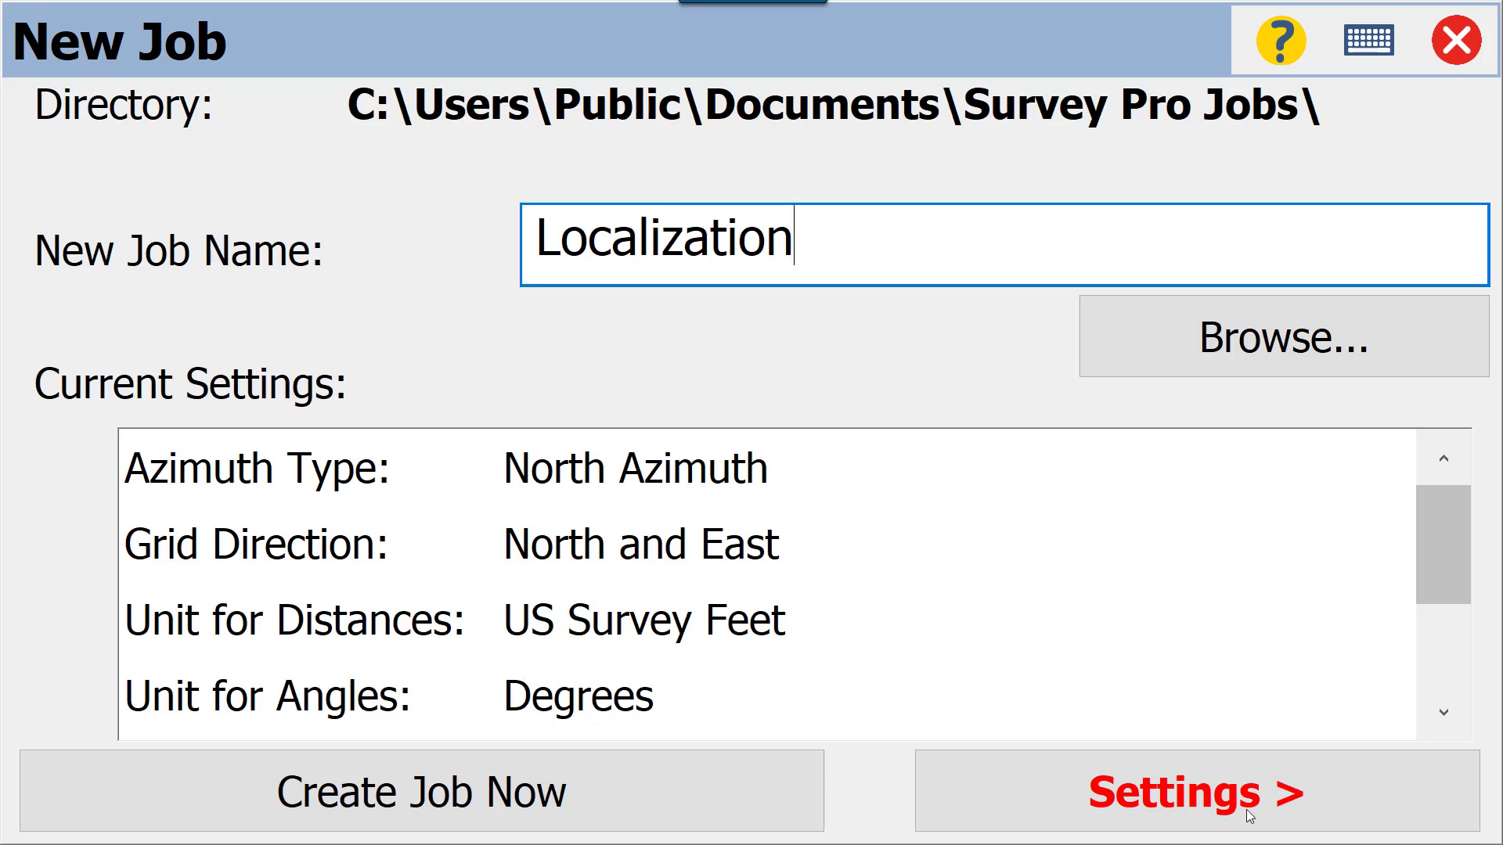
click(1191, 797)
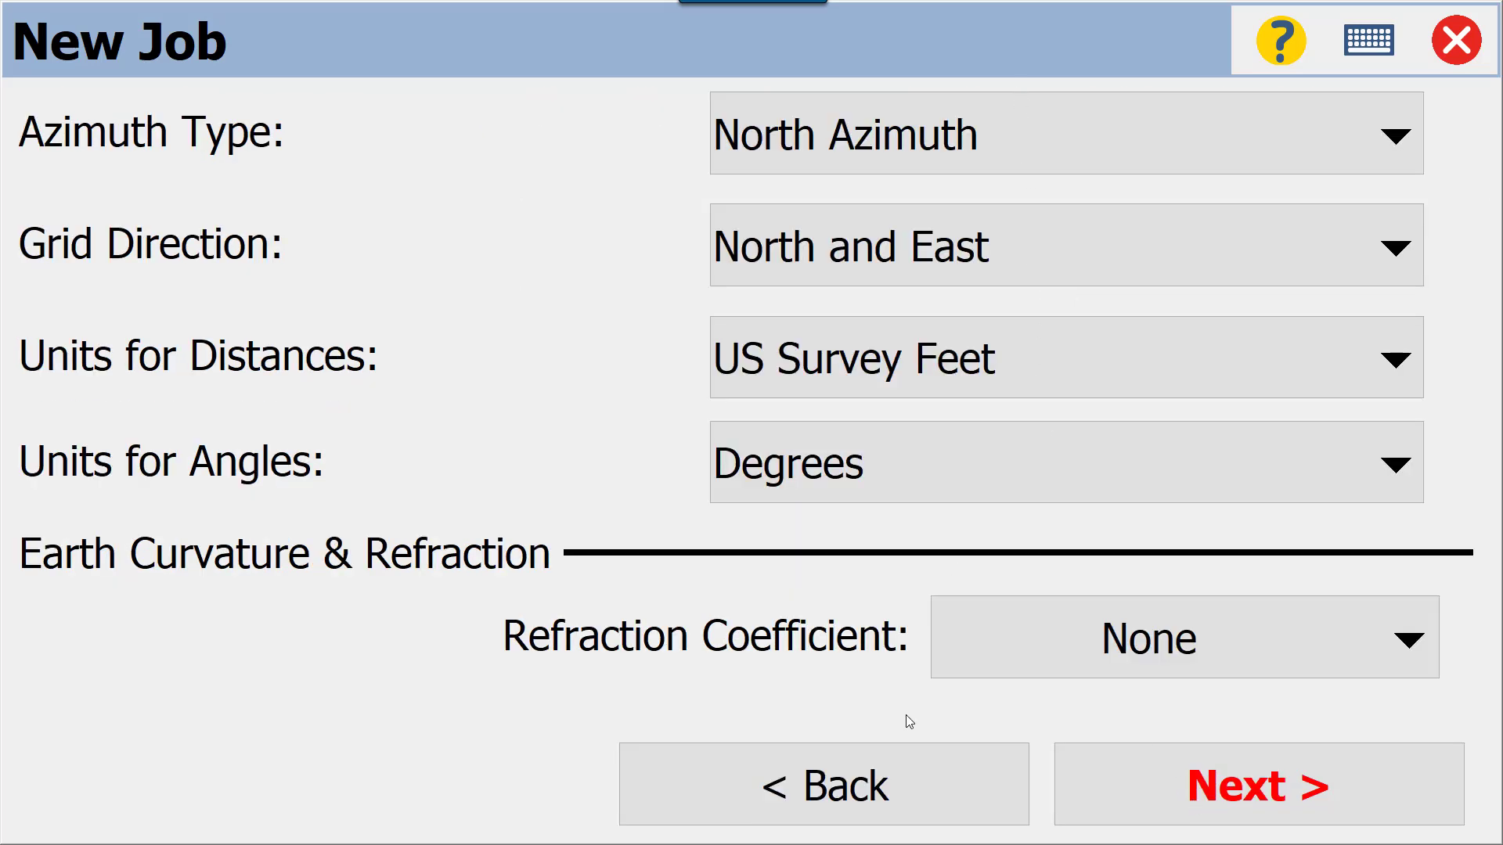
click(1275, 774)
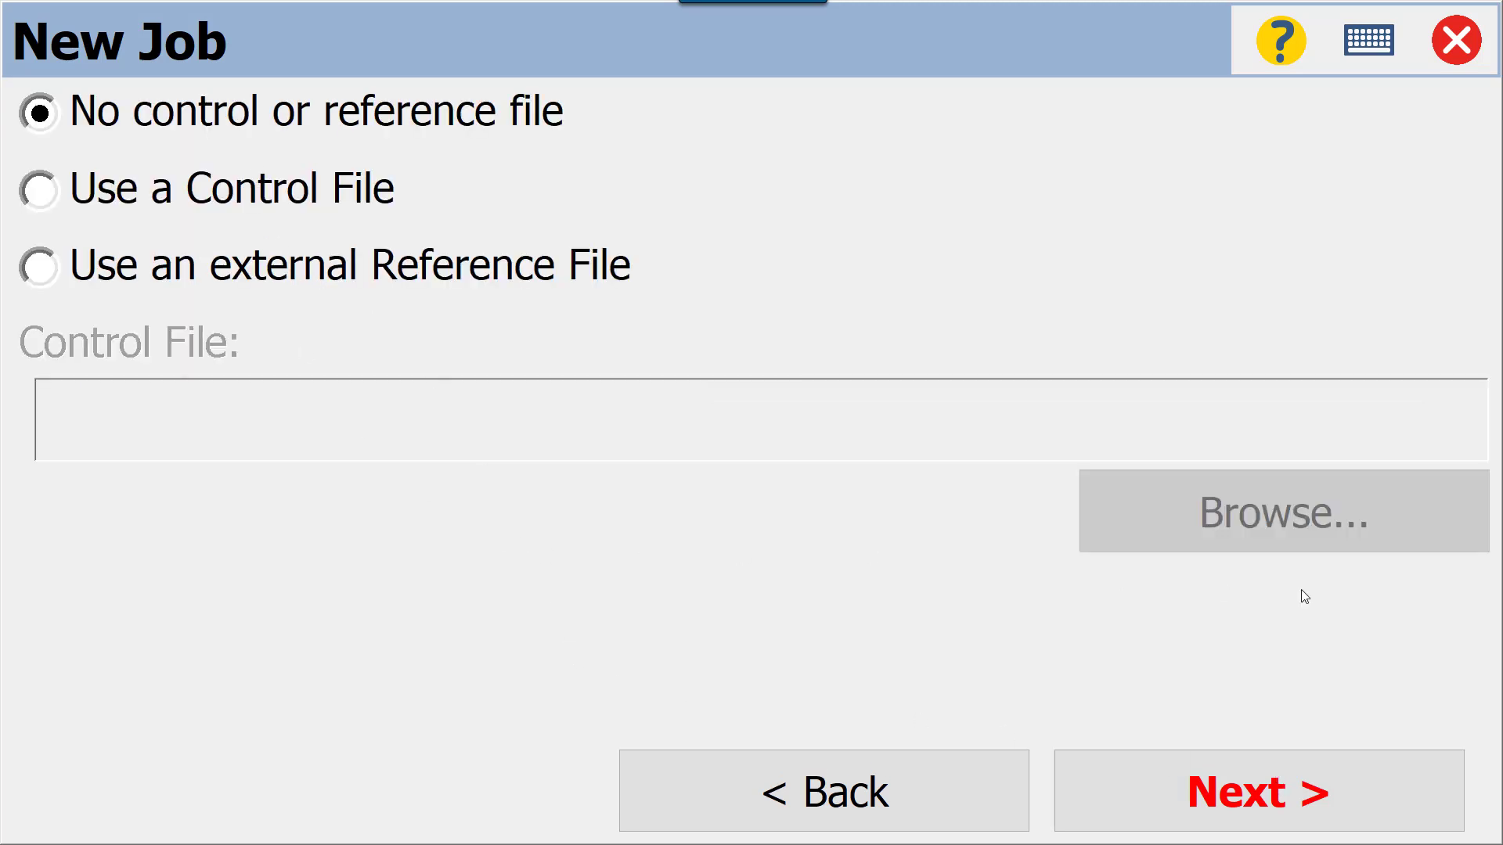
click(1300, 790)
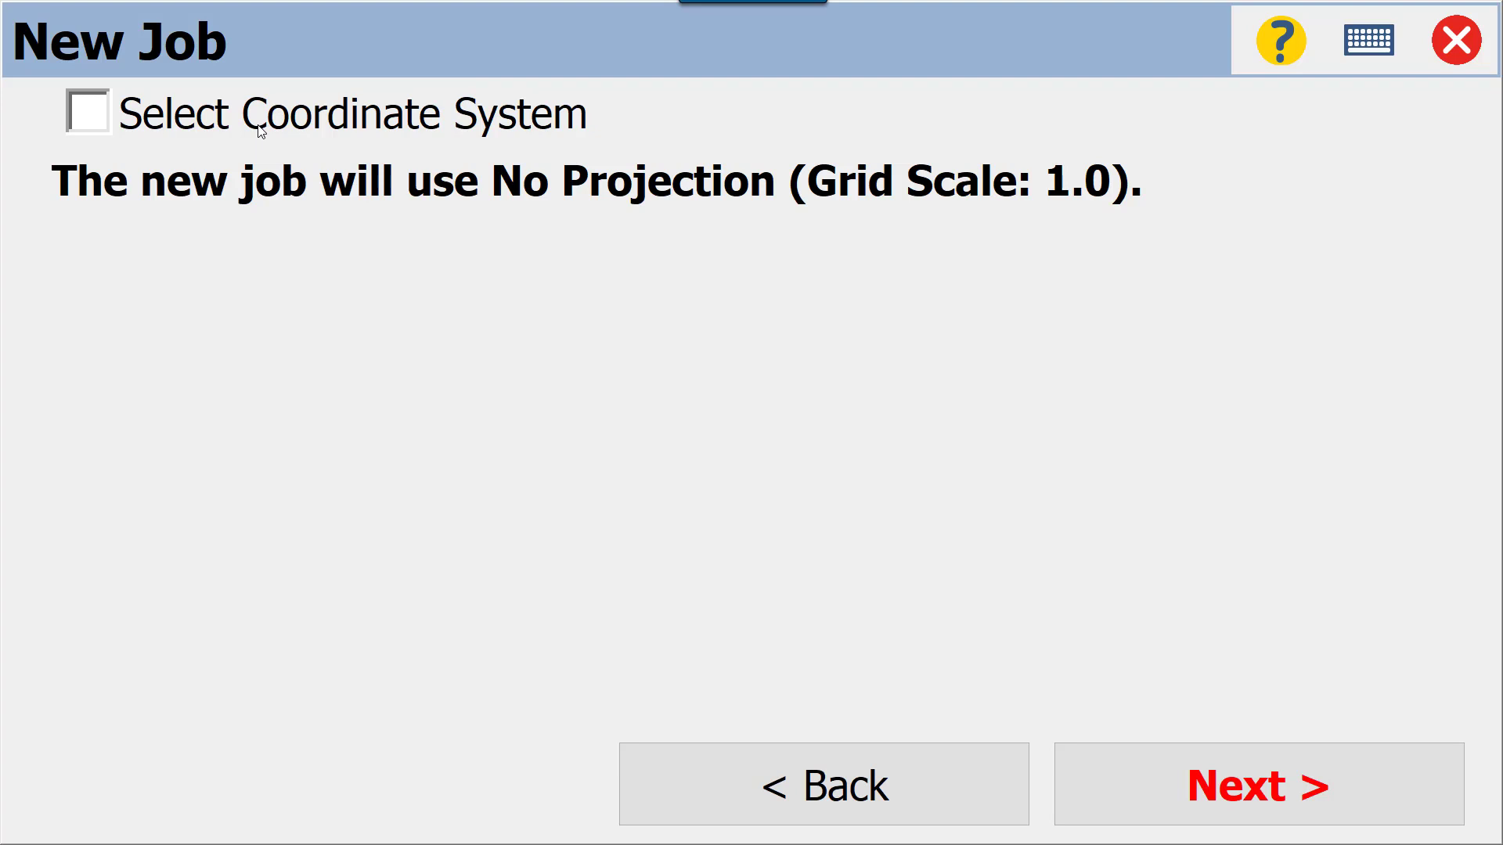
Finish the Localization job with no coordinate system and no first point
click(109, 119)
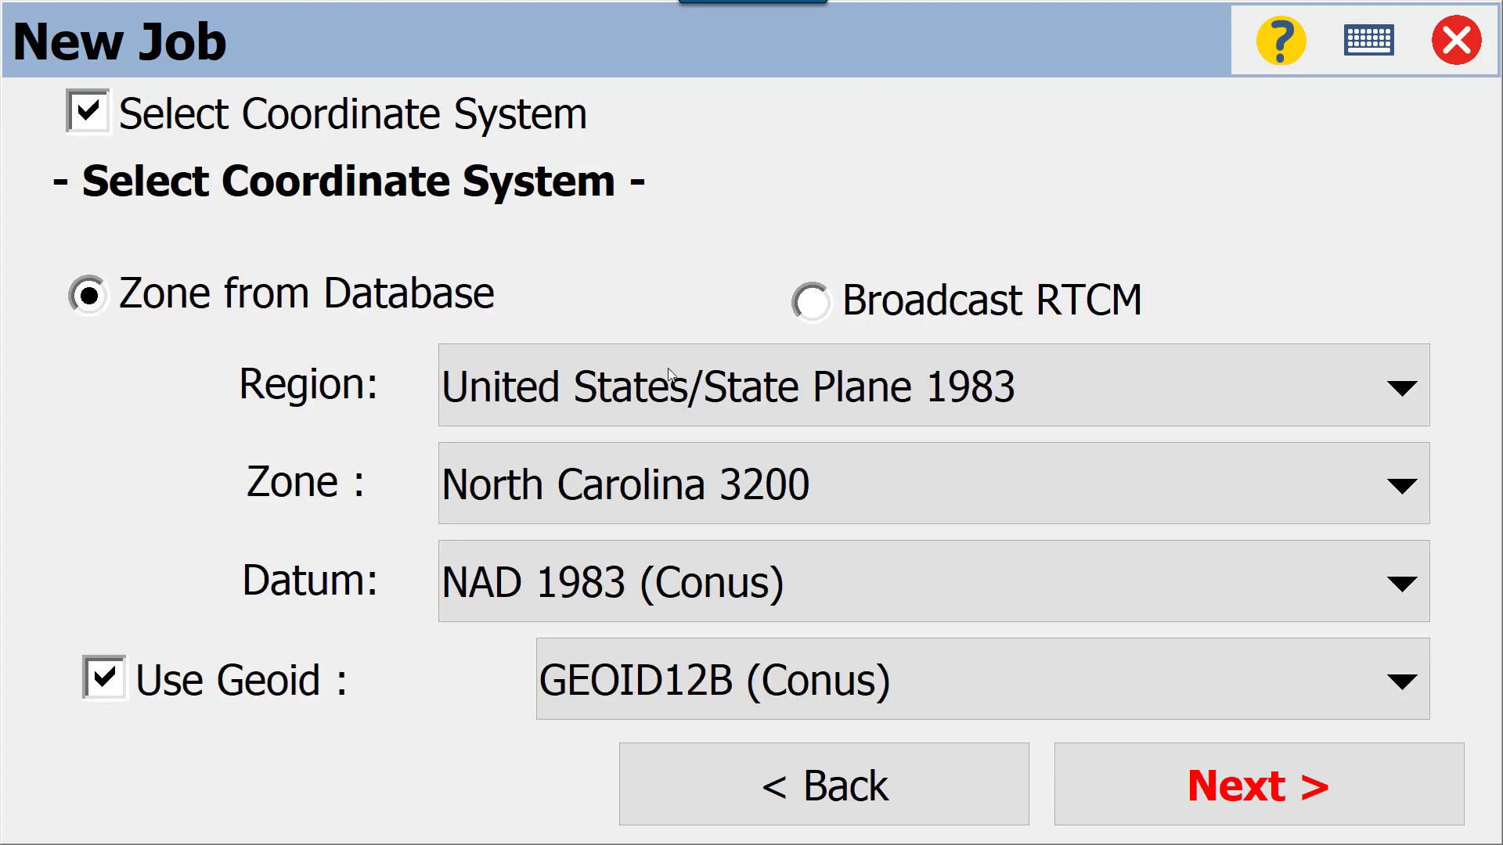
click(87, 116)
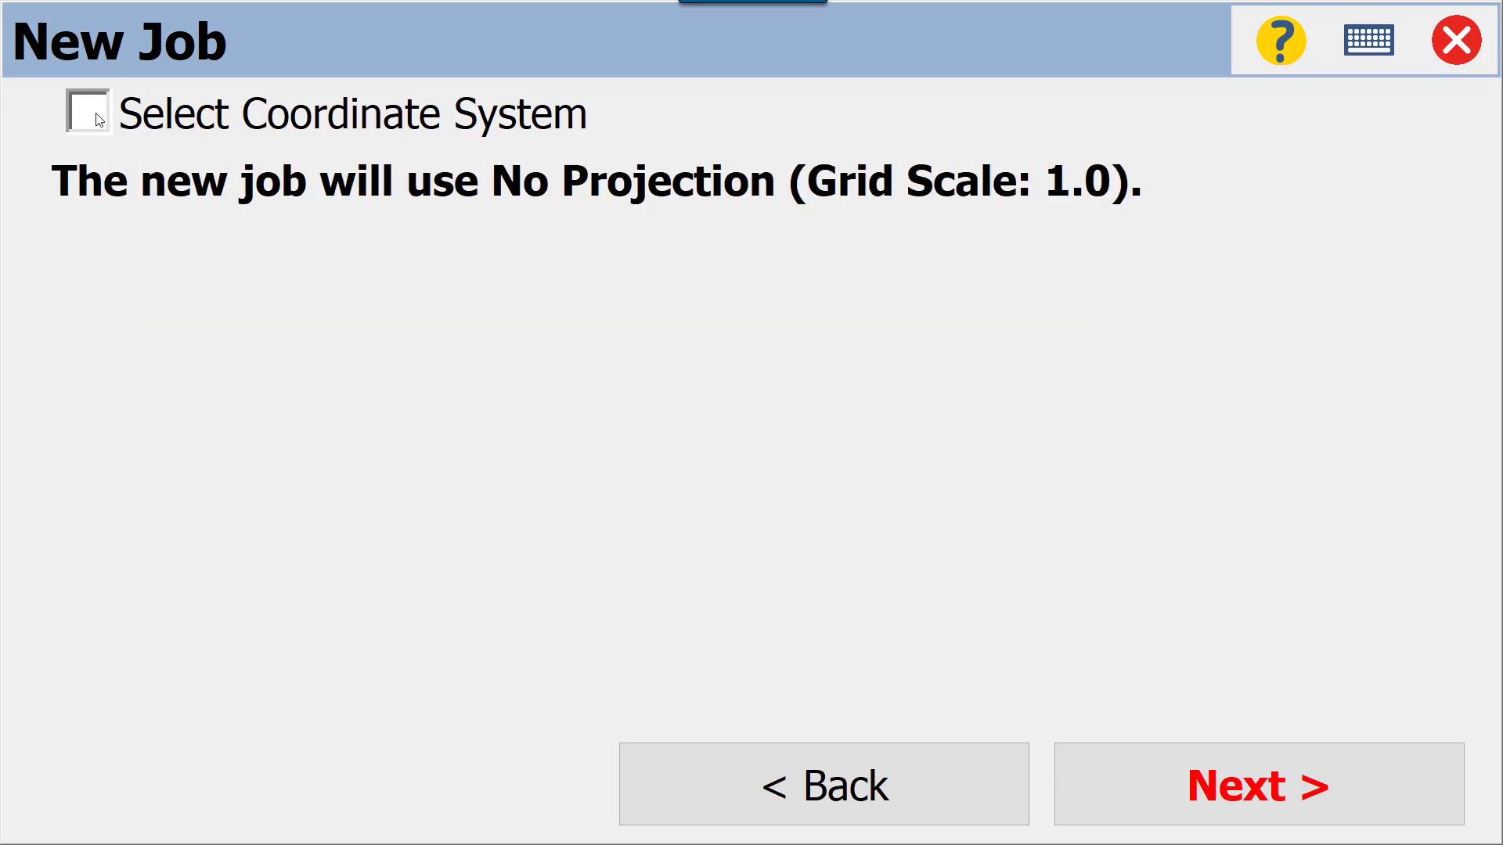
click(1257, 777)
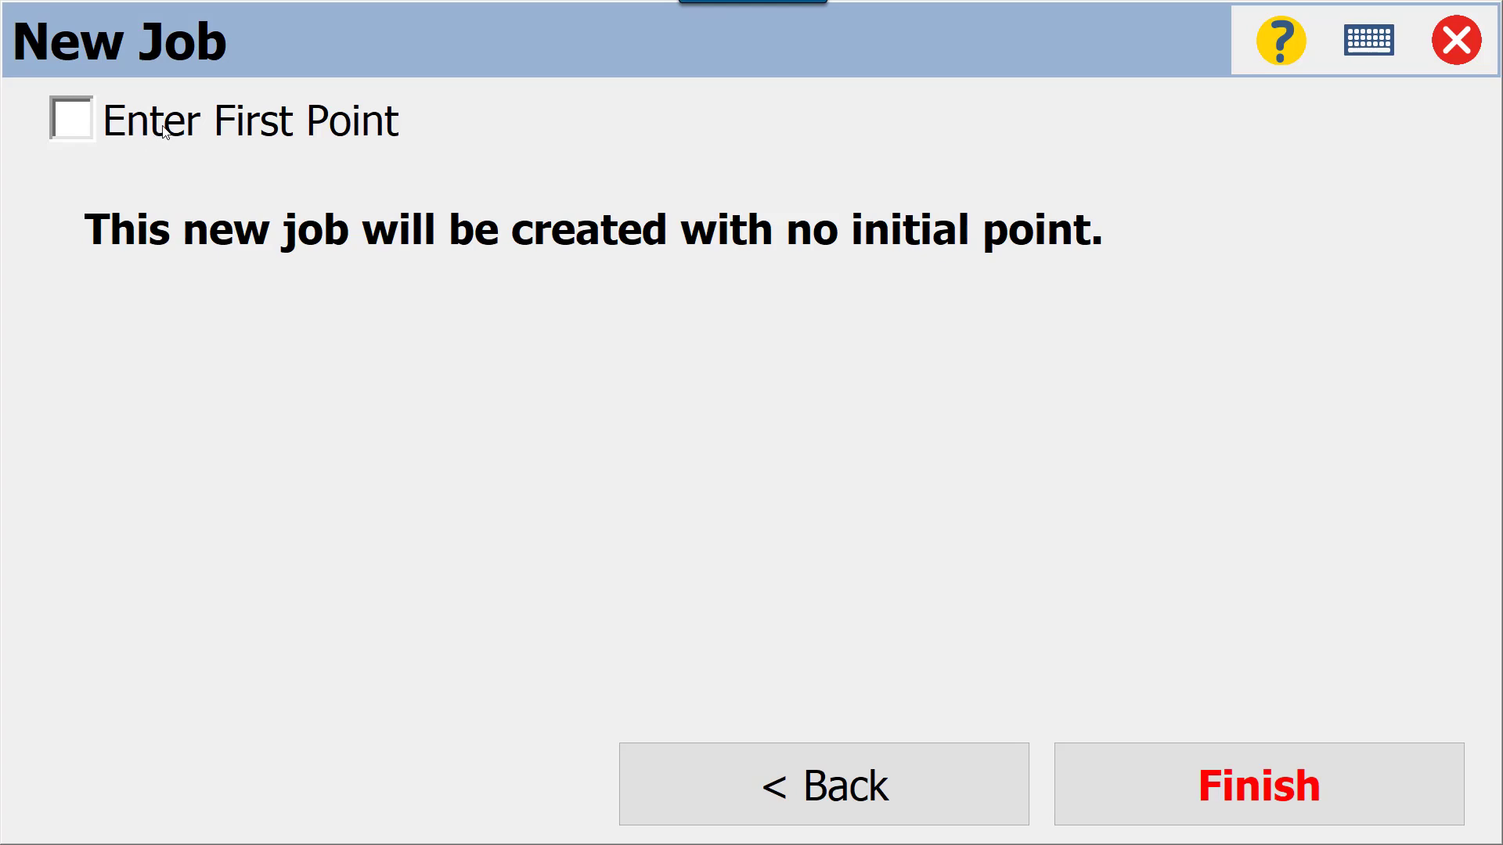
click(1406, 804)
Silence the menu tip and open Job Settings at the Receiver Profiles page
click(337, 586)
click(718, 510)
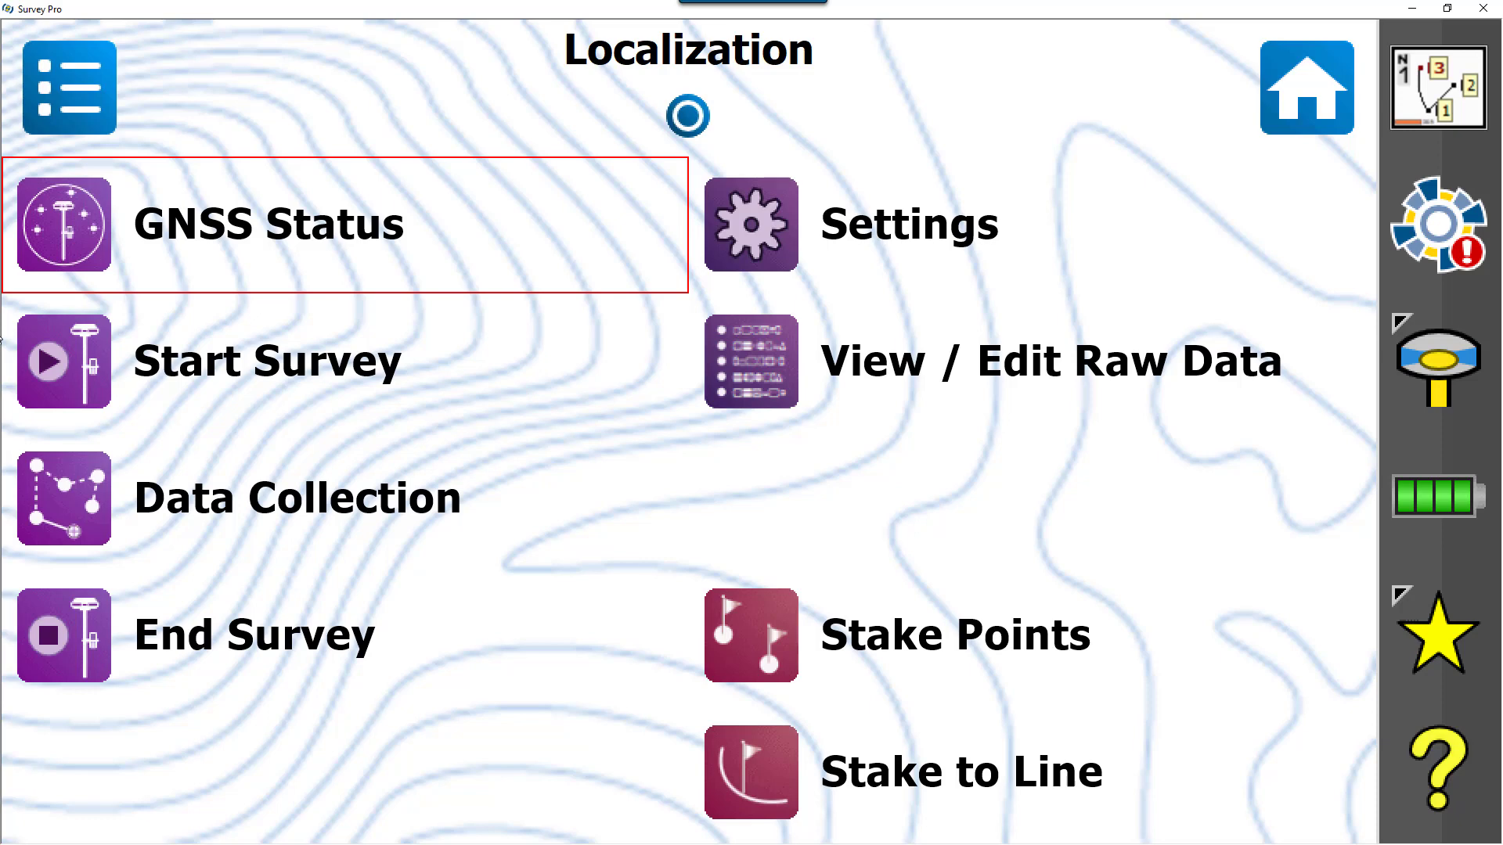
click(82, 78)
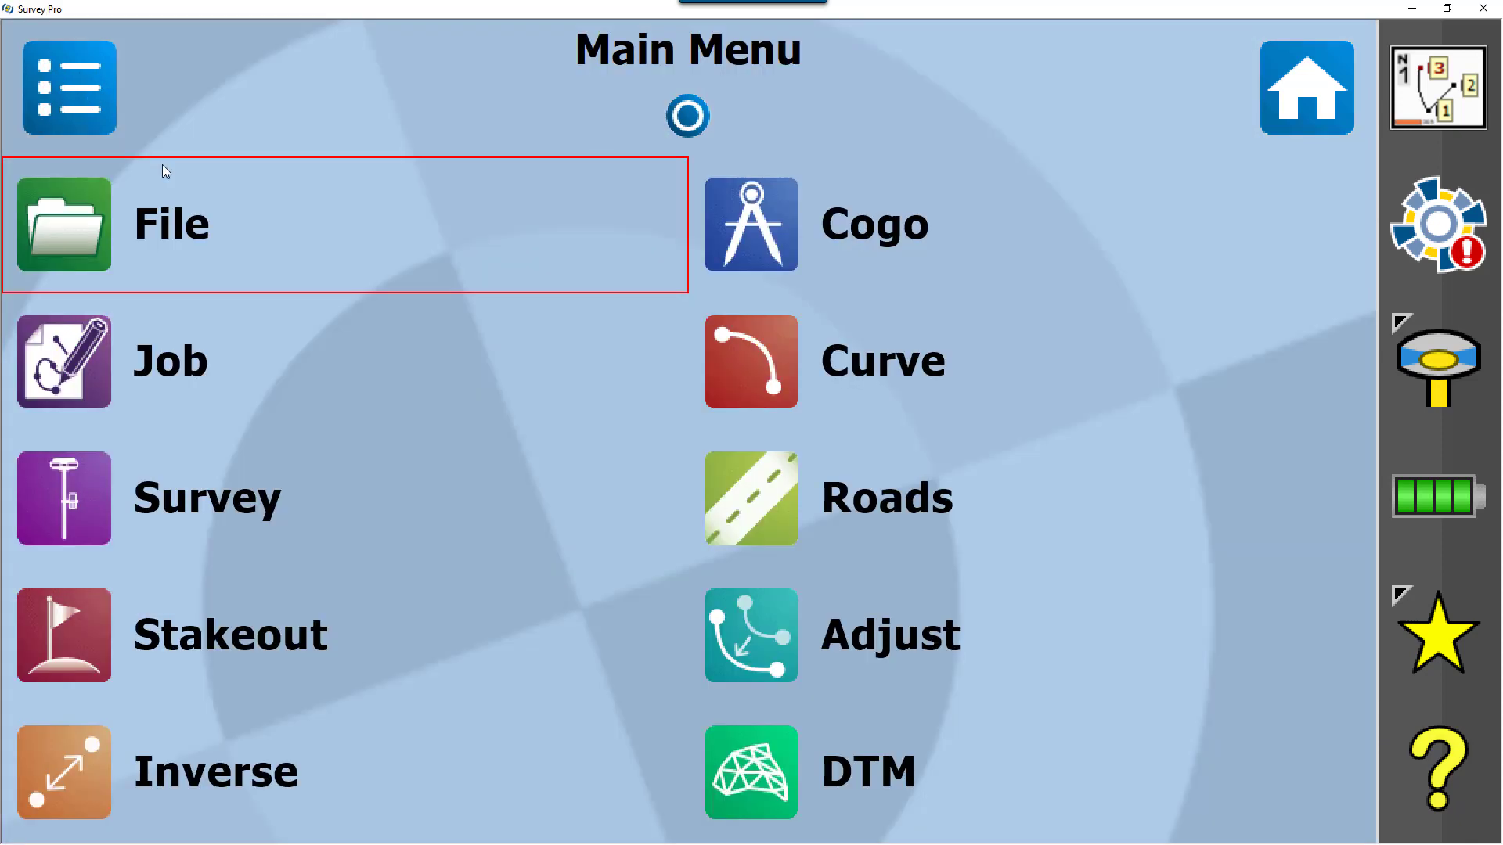
click(205, 230)
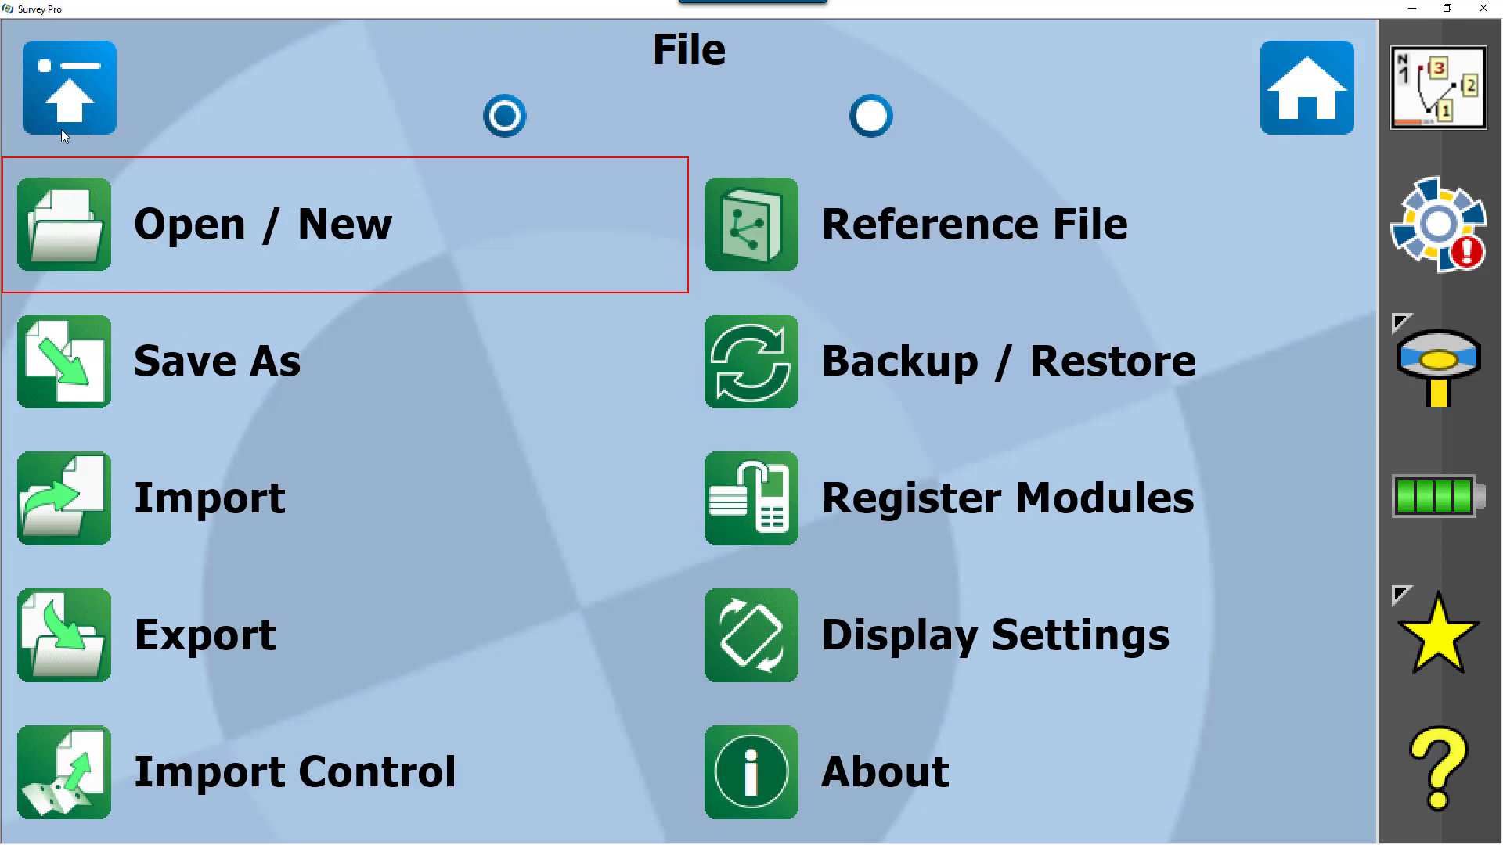
click(69, 117)
click(219, 322)
click(217, 219)
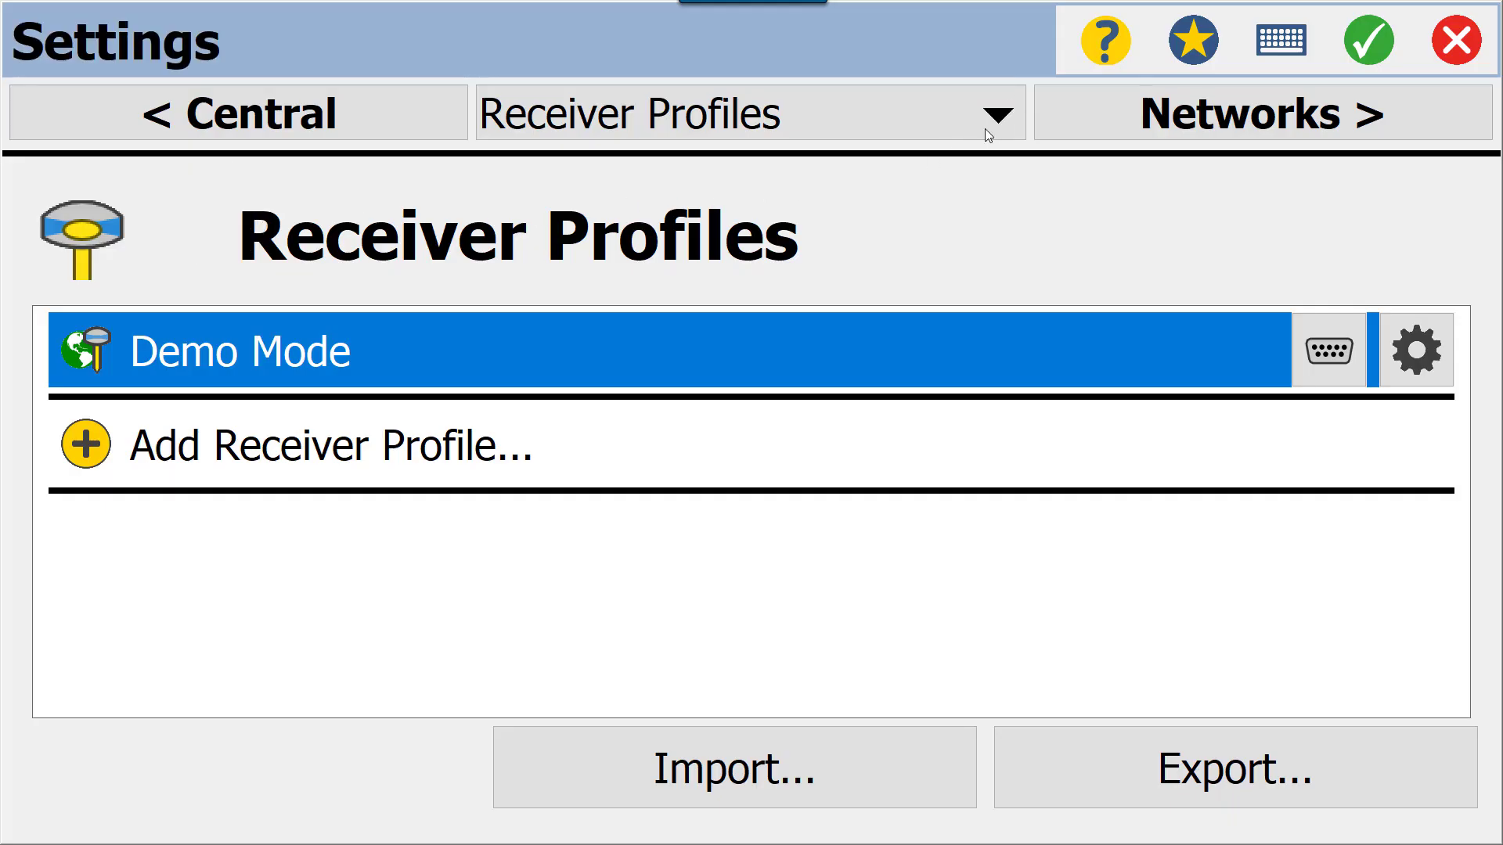
Review the General page and the following settings pages, then close Settings keeping values
click(992, 121)
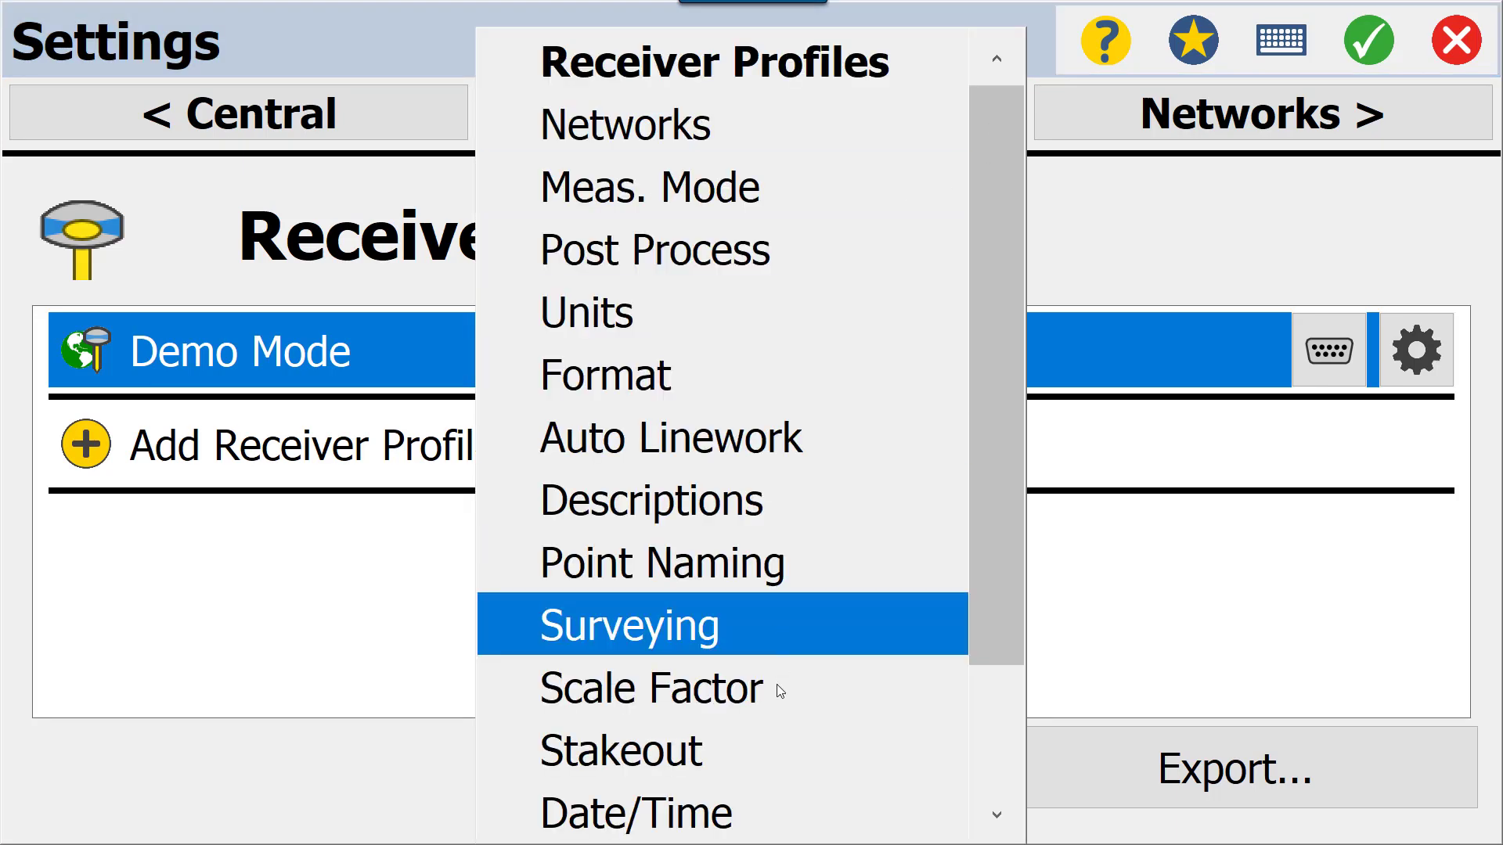
scroll(778, 705, down, 1)
click(713, 746)
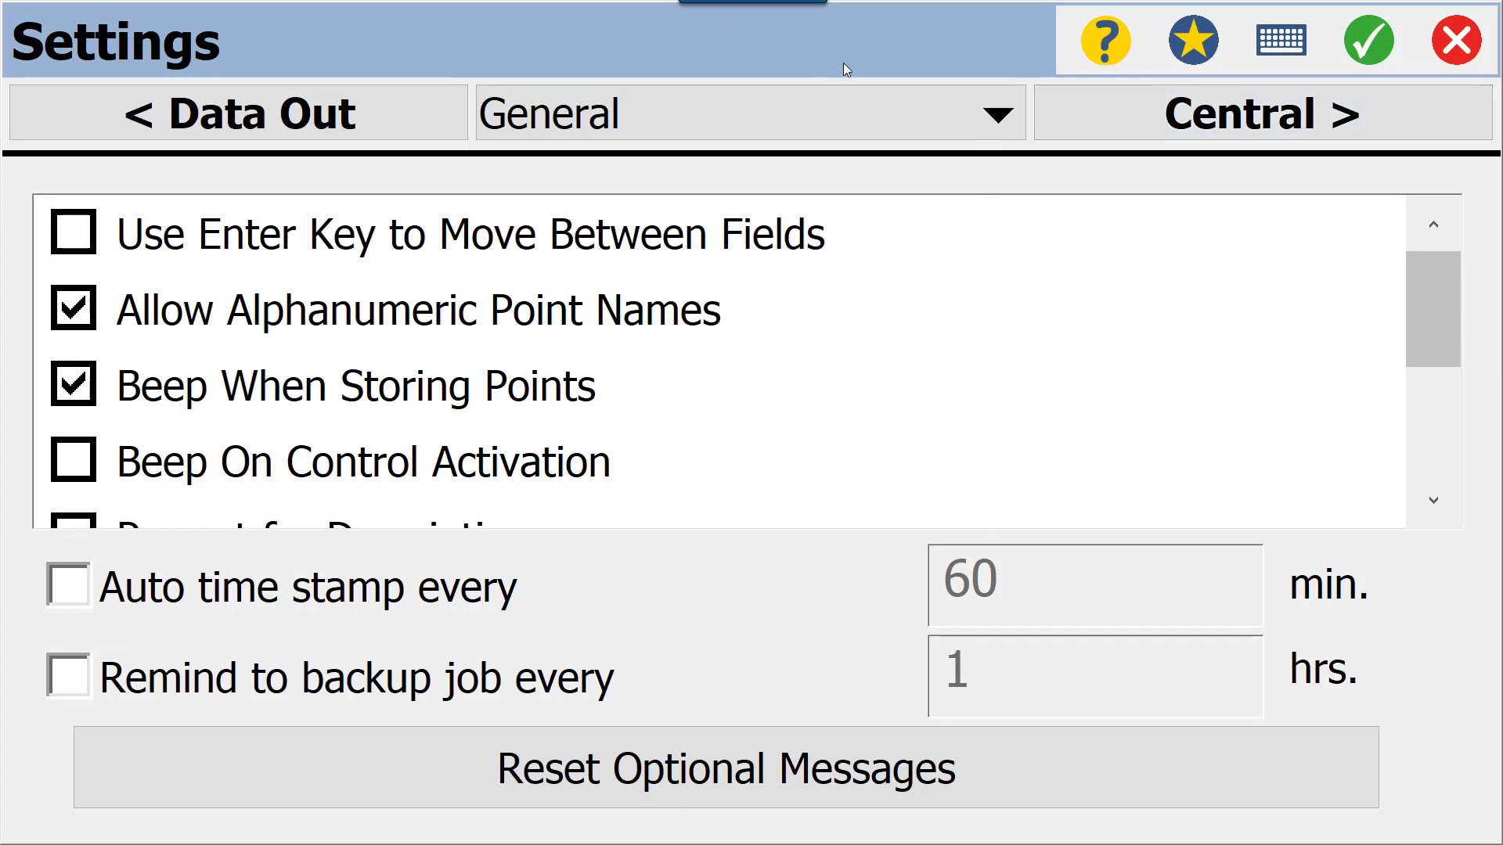
click(1269, 115)
click(1276, 113)
click(1282, 113)
click(1282, 115)
click(999, 114)
scroll(828, 597, down, 3)
click(772, 751)
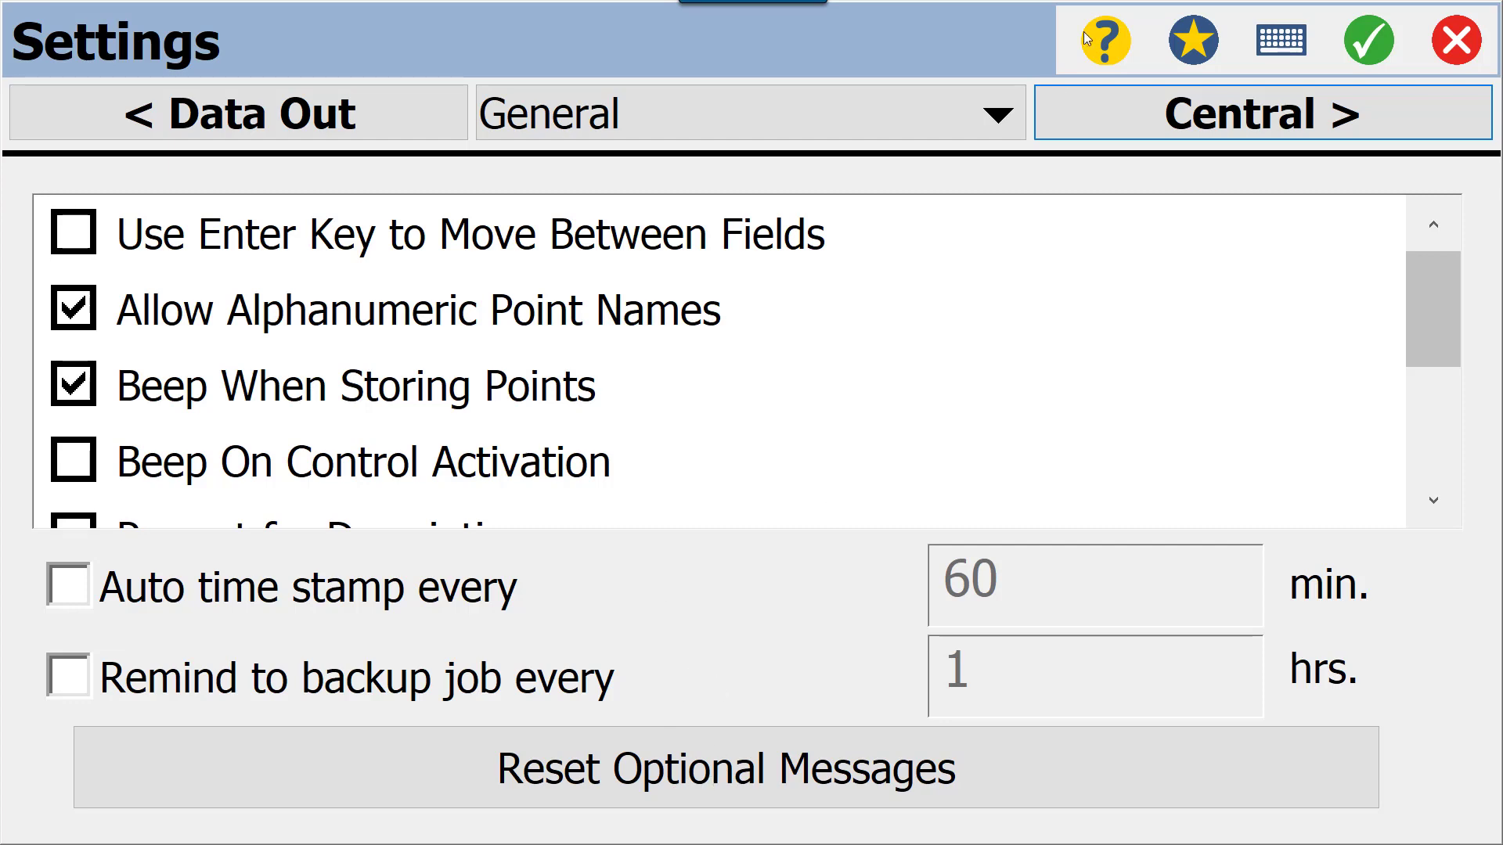
click(1374, 47)
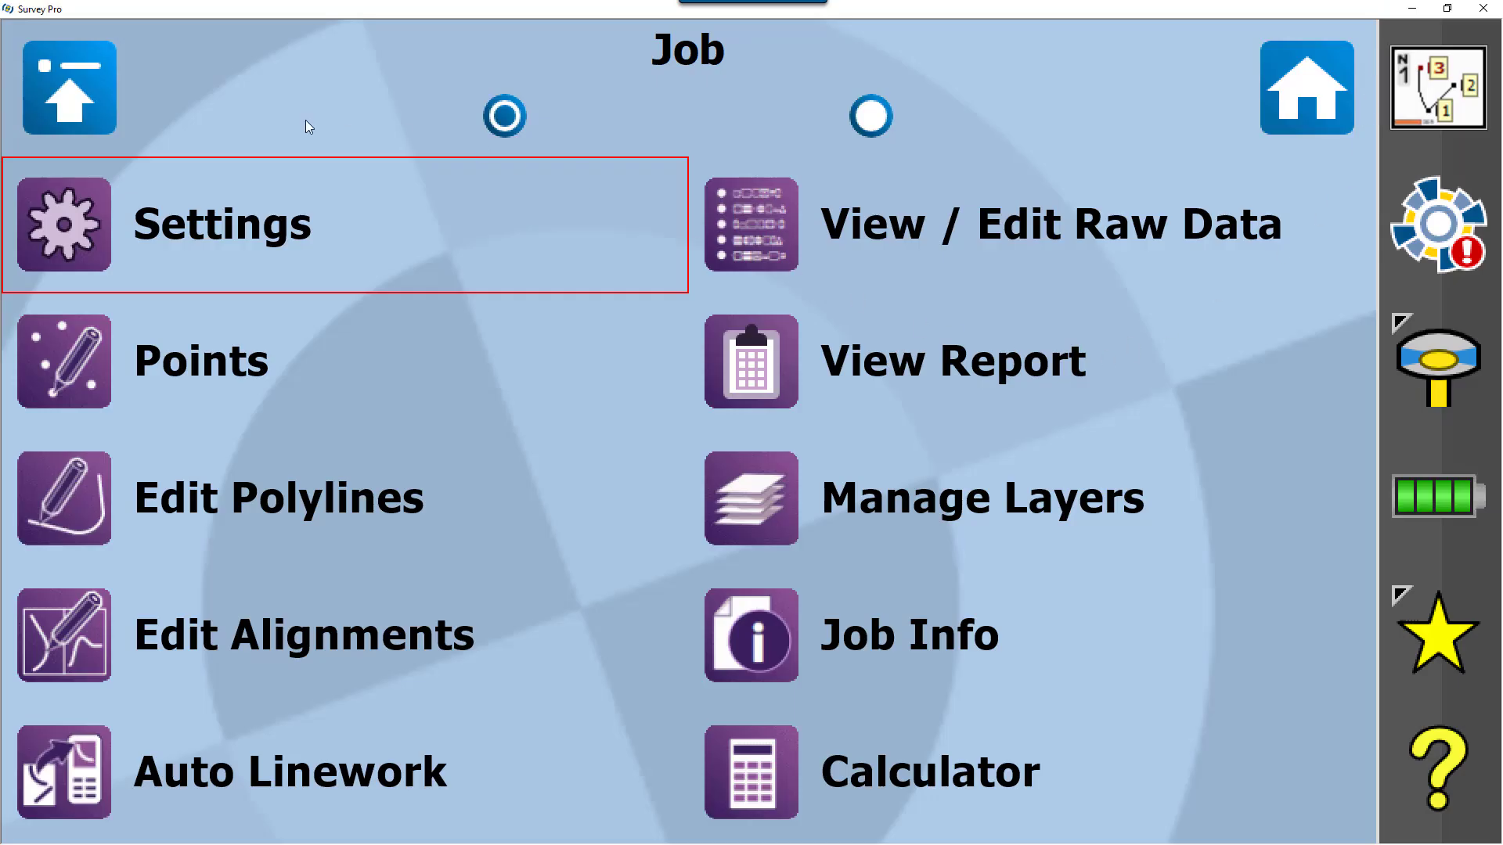
Import GPSControl.txt onto the Points layer as comma-delimited plane coordinates in US survey feet
click(41, 72)
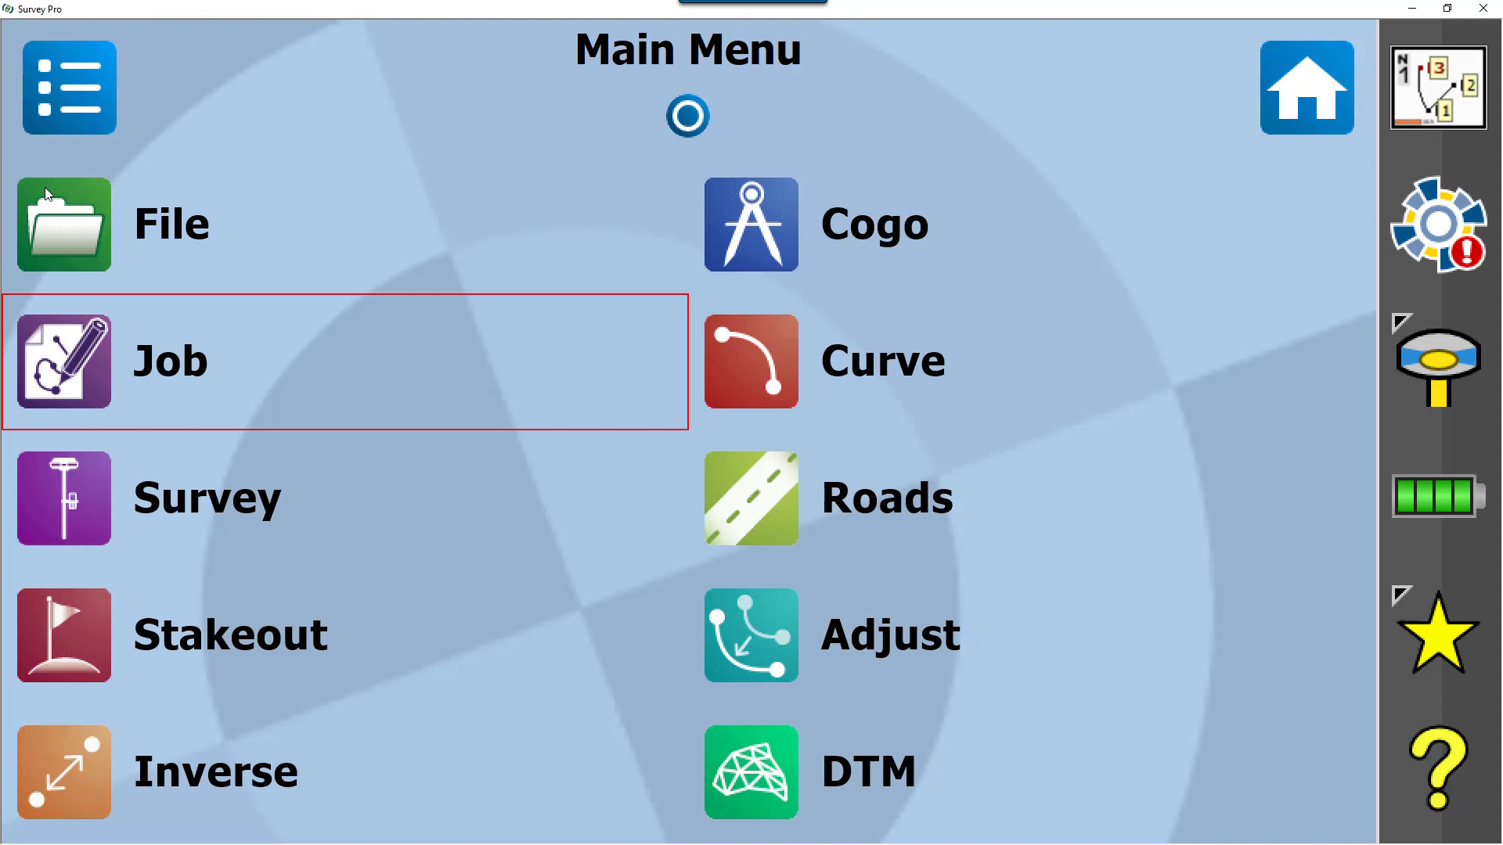
click(197, 235)
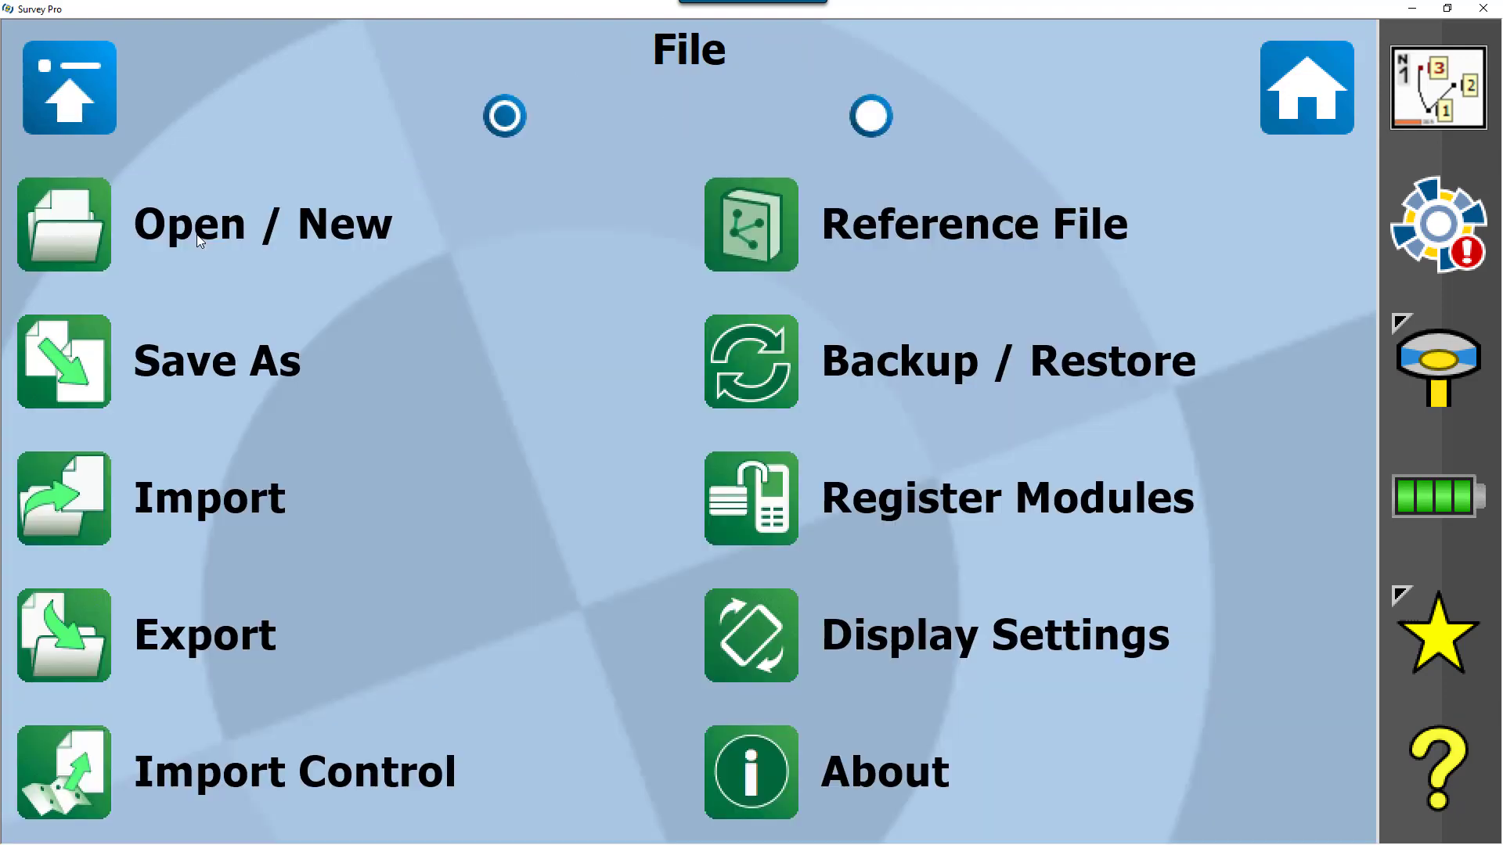
click(218, 518)
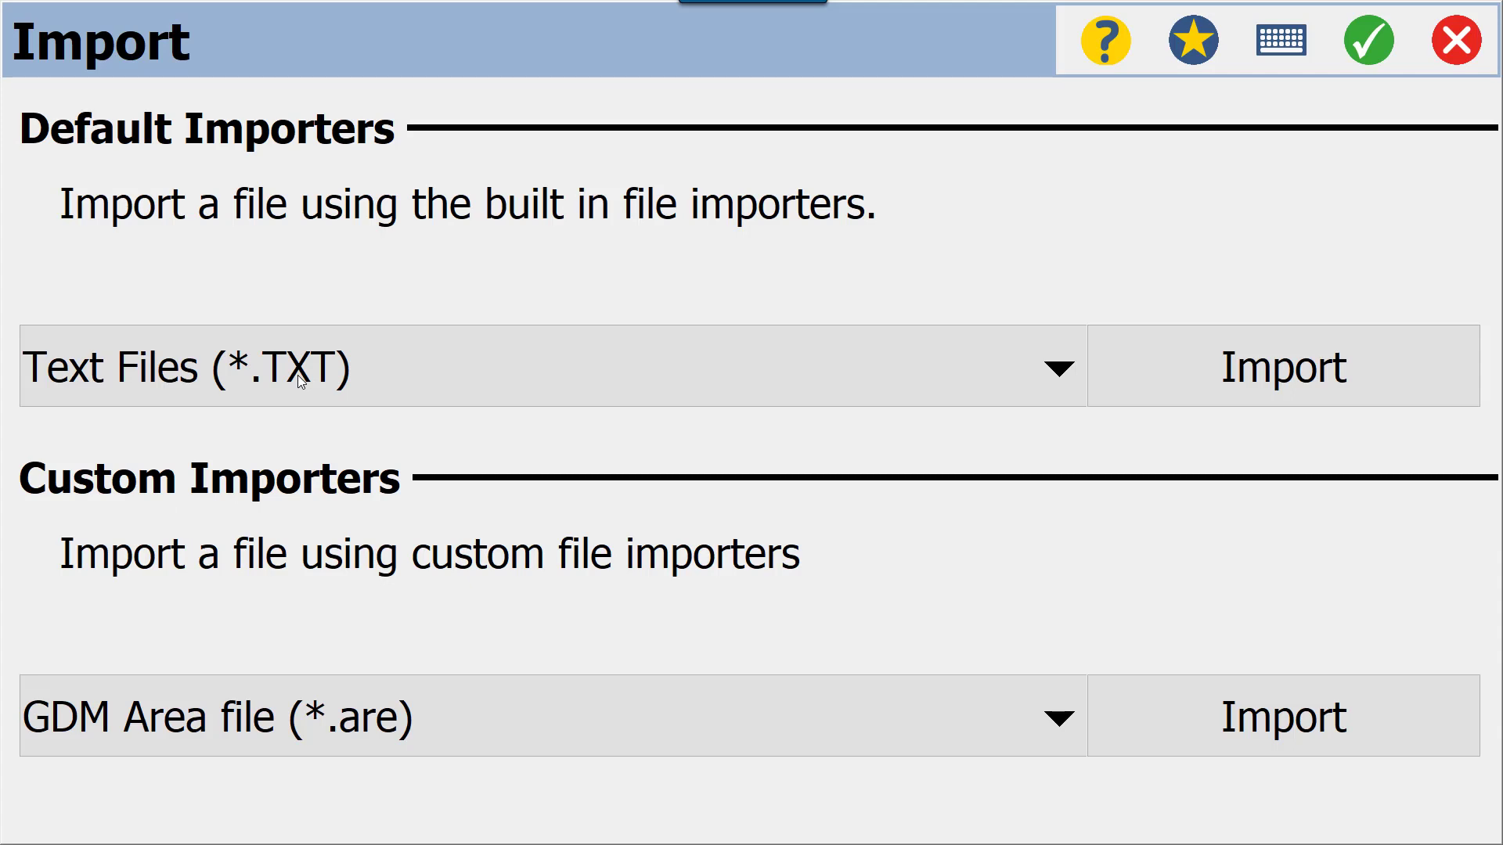
click(1274, 358)
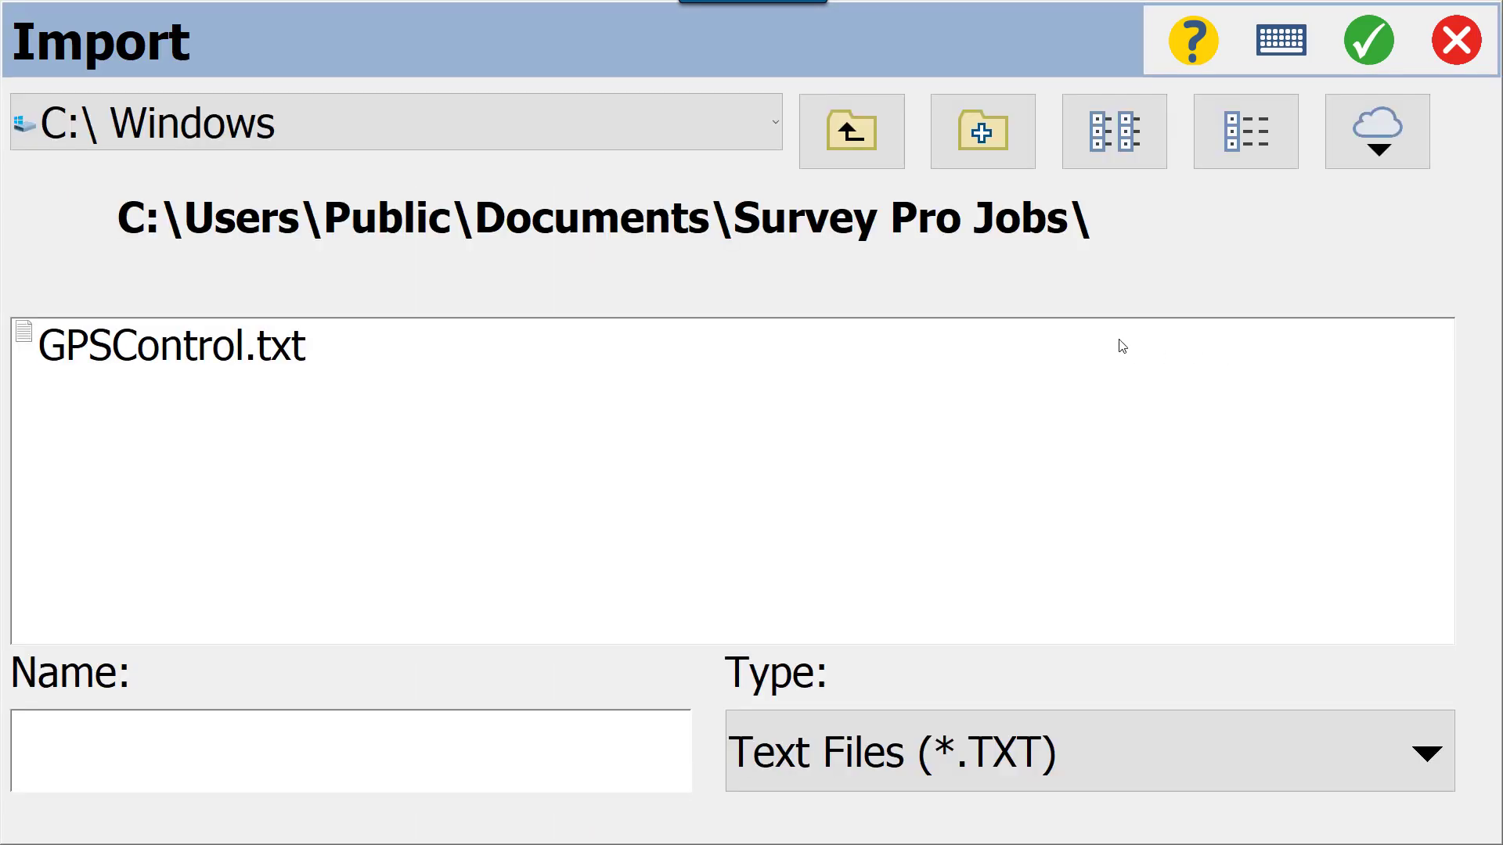
click(211, 353)
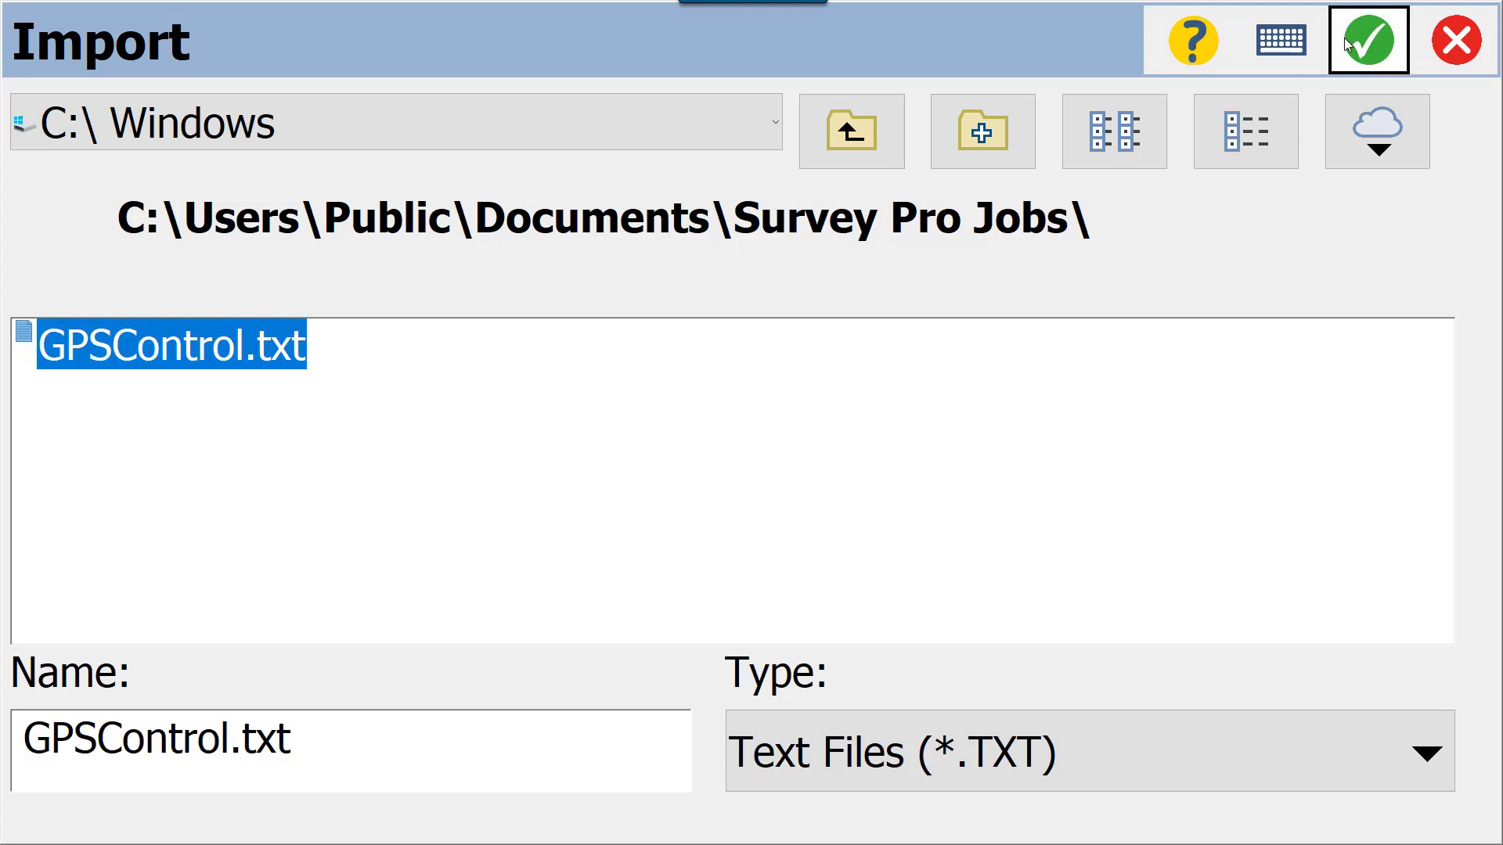
click(1368, 40)
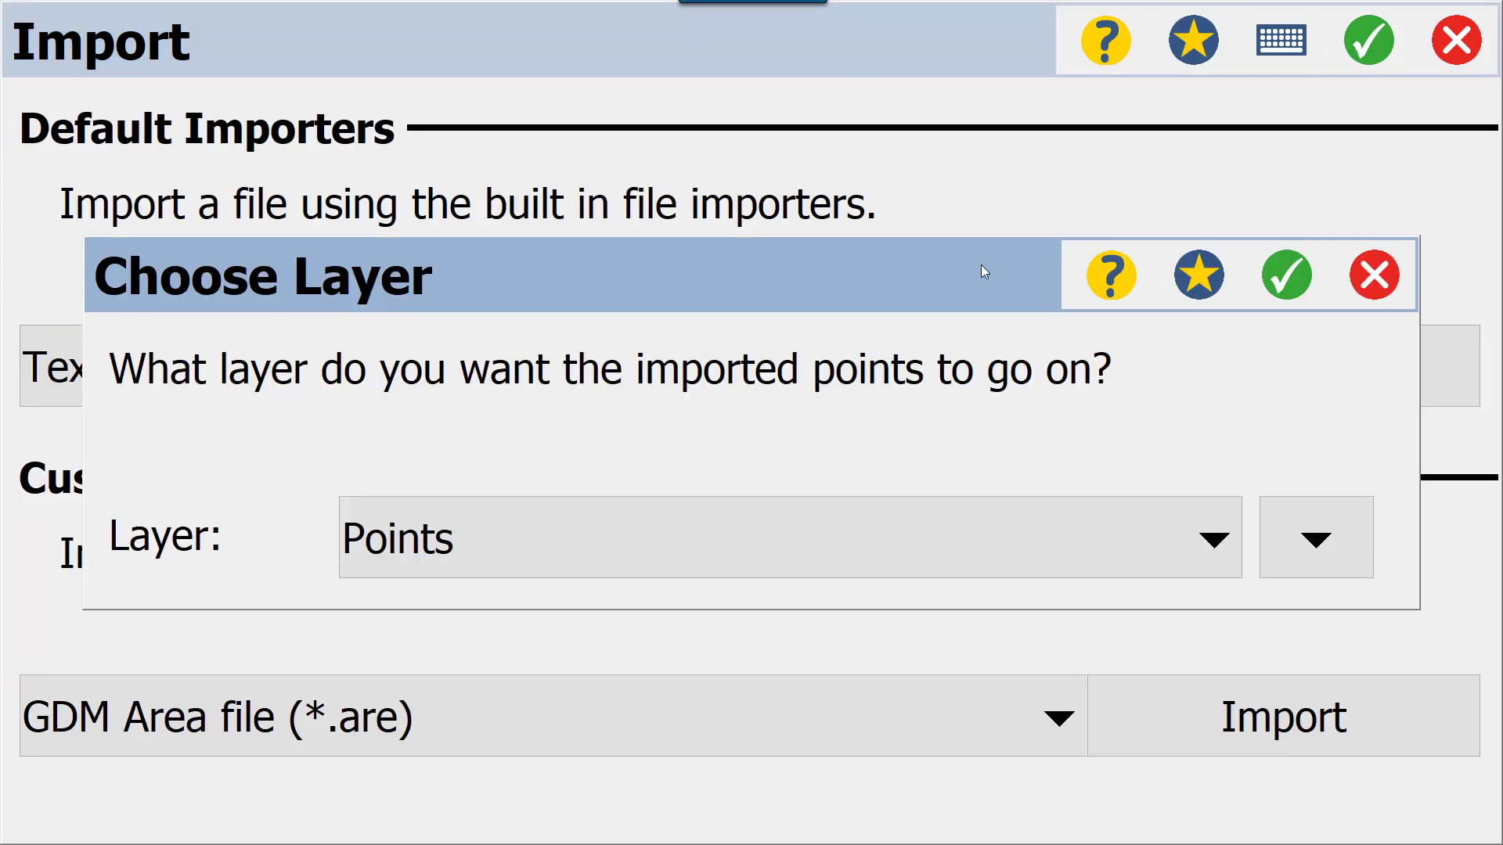
click(1287, 275)
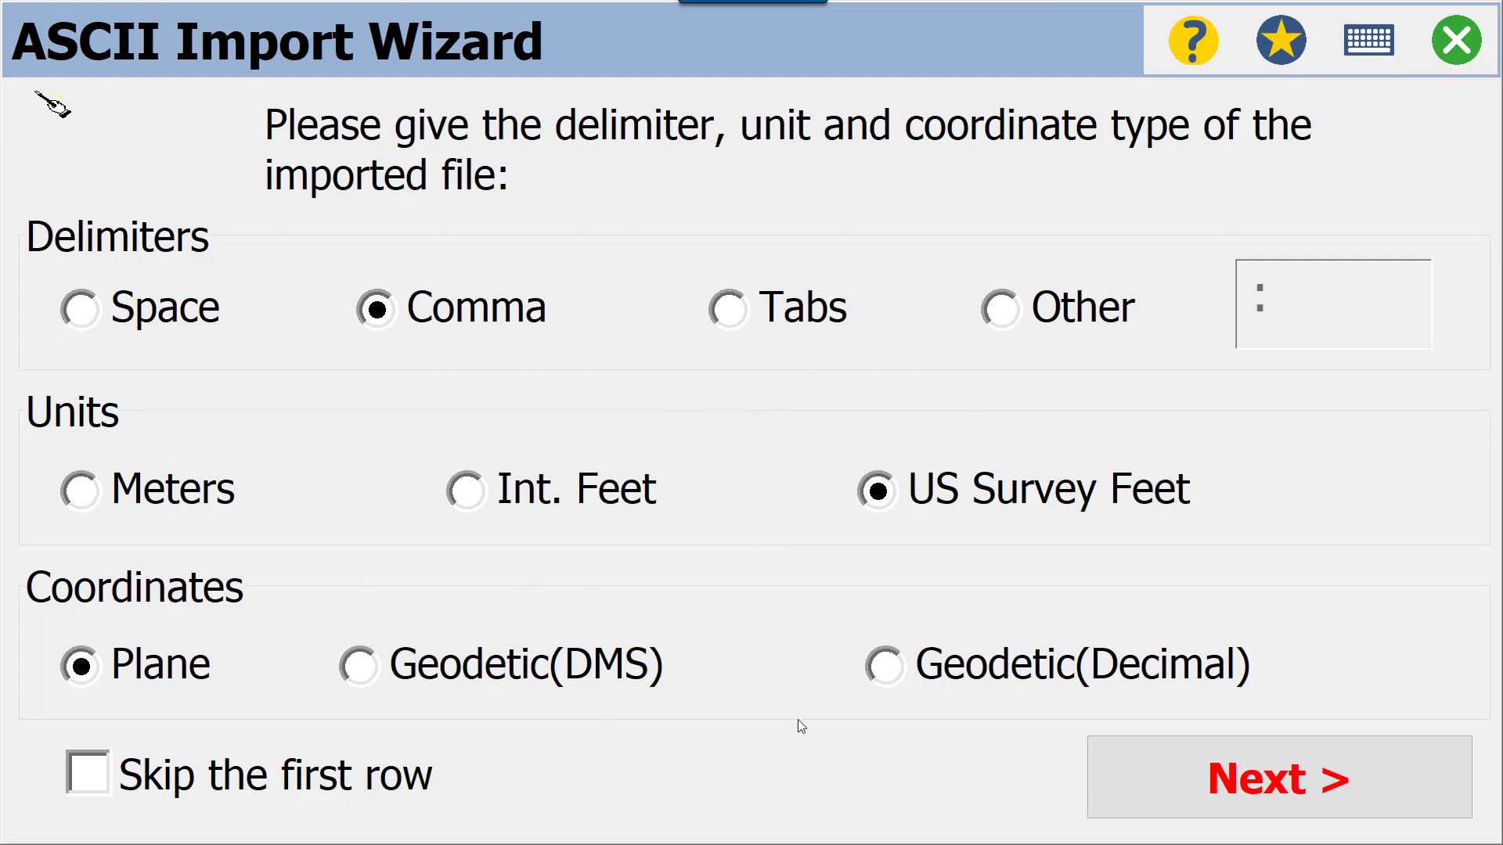
click(1295, 771)
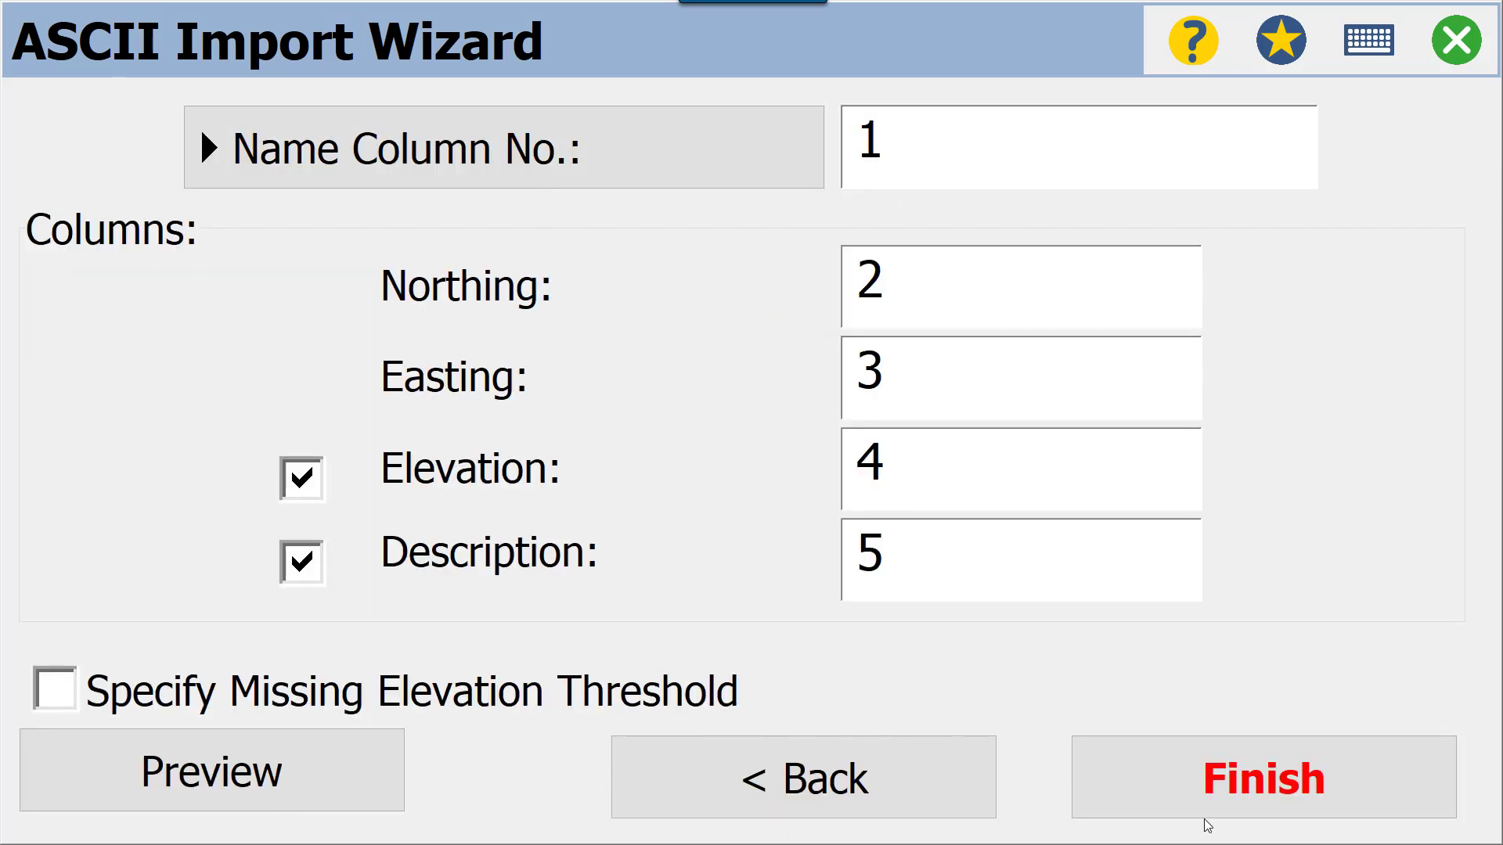
click(1233, 809)
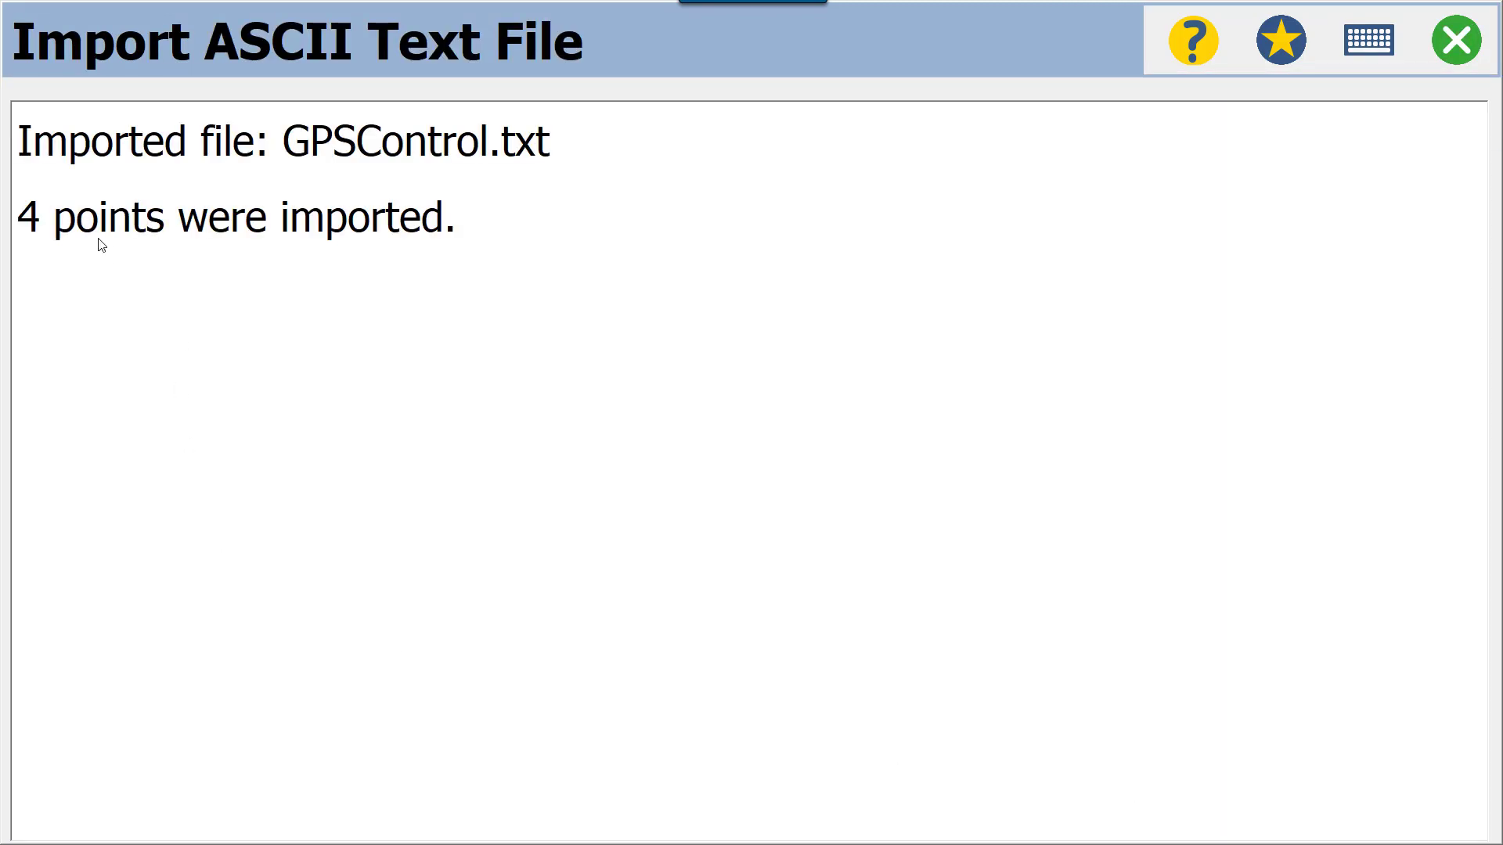
Close the import results and review the four imported points in the Job Points list
click(1456, 28)
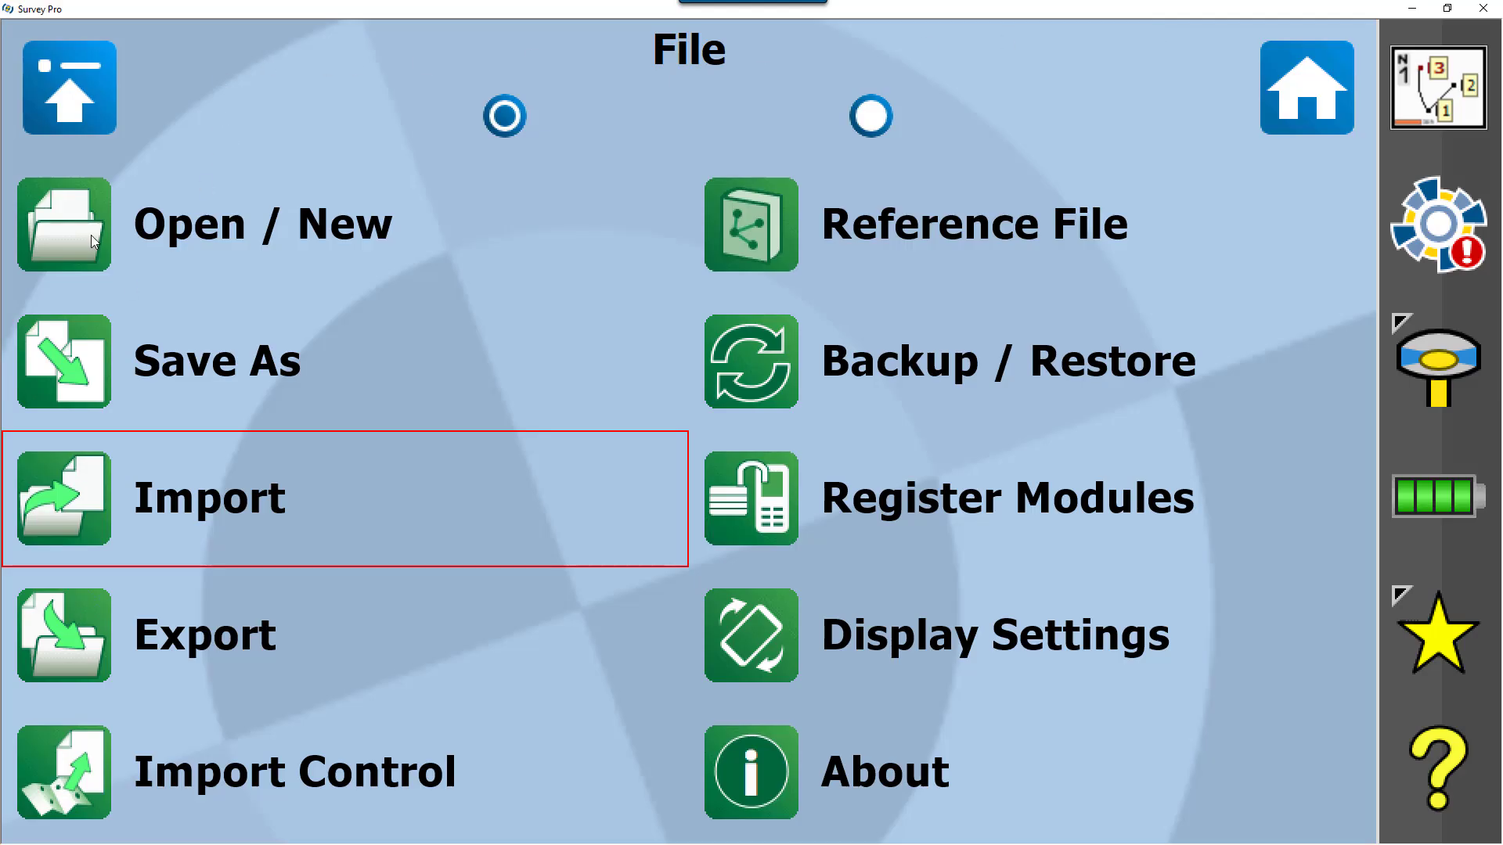
key(Escape)
click(214, 398)
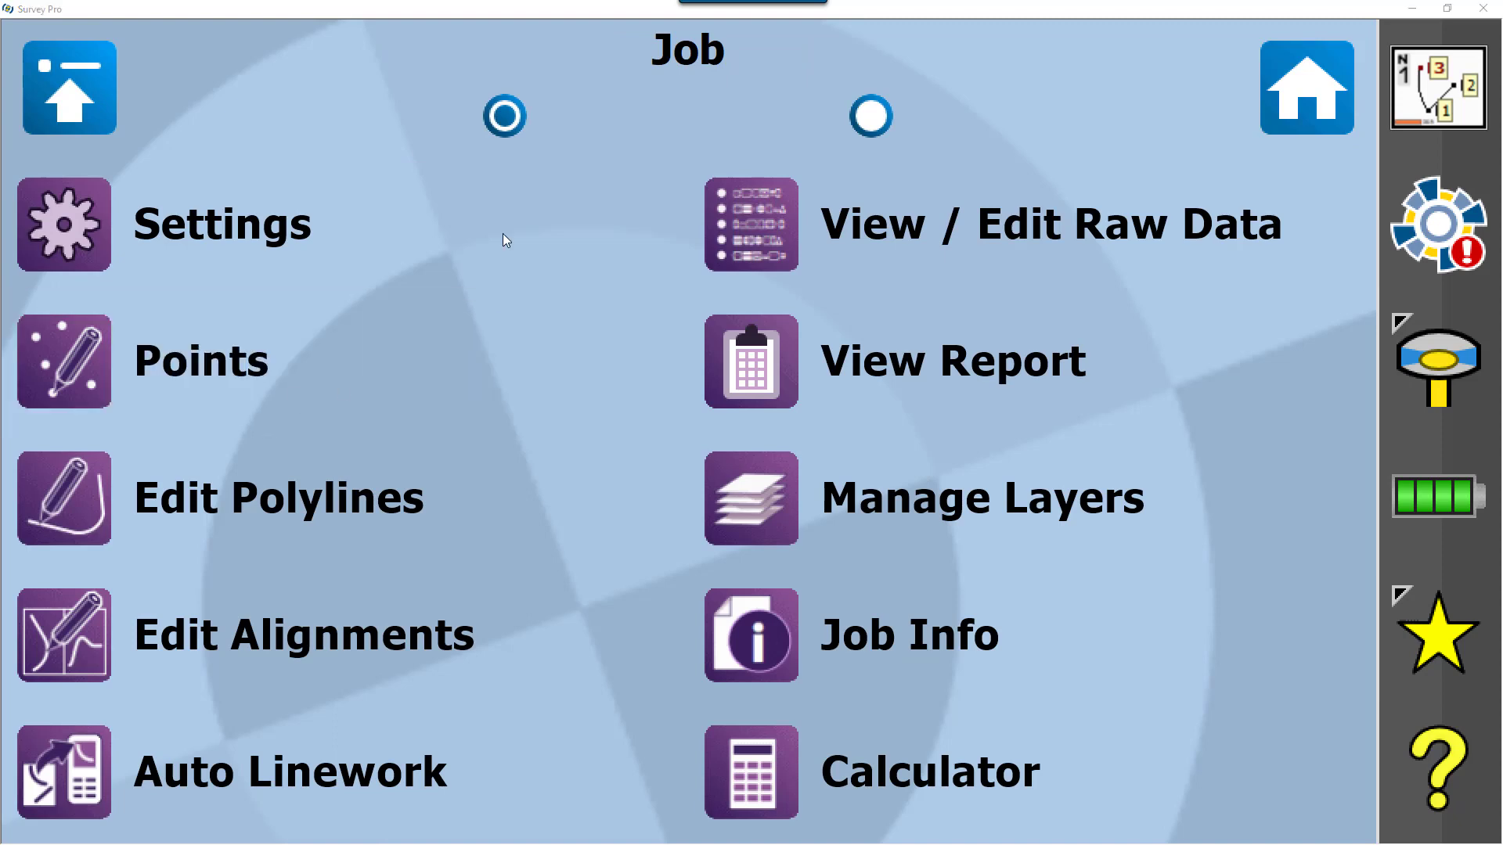
click(214, 398)
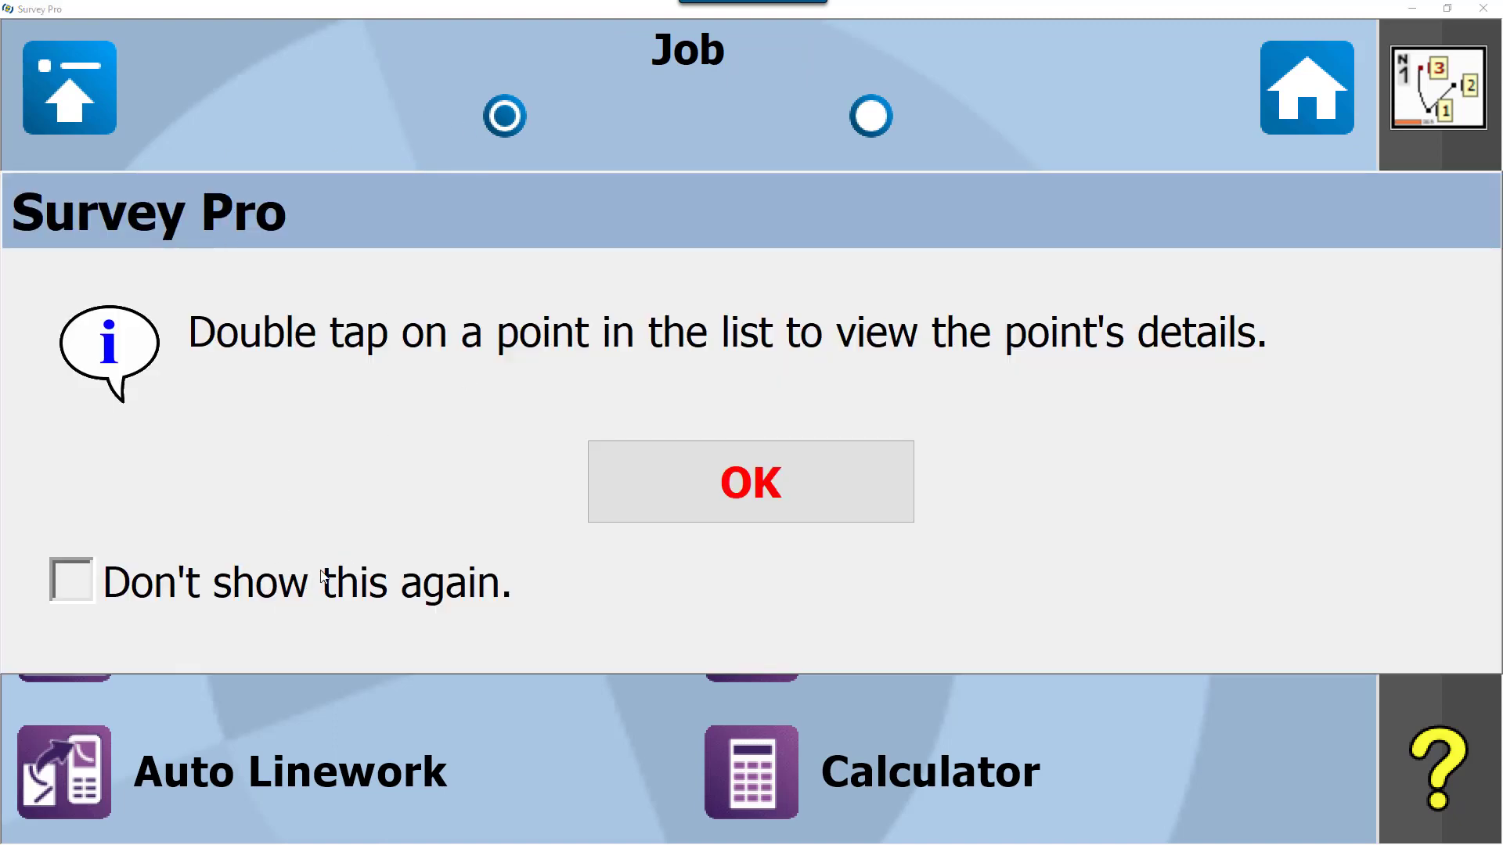
click(356, 569)
click(813, 487)
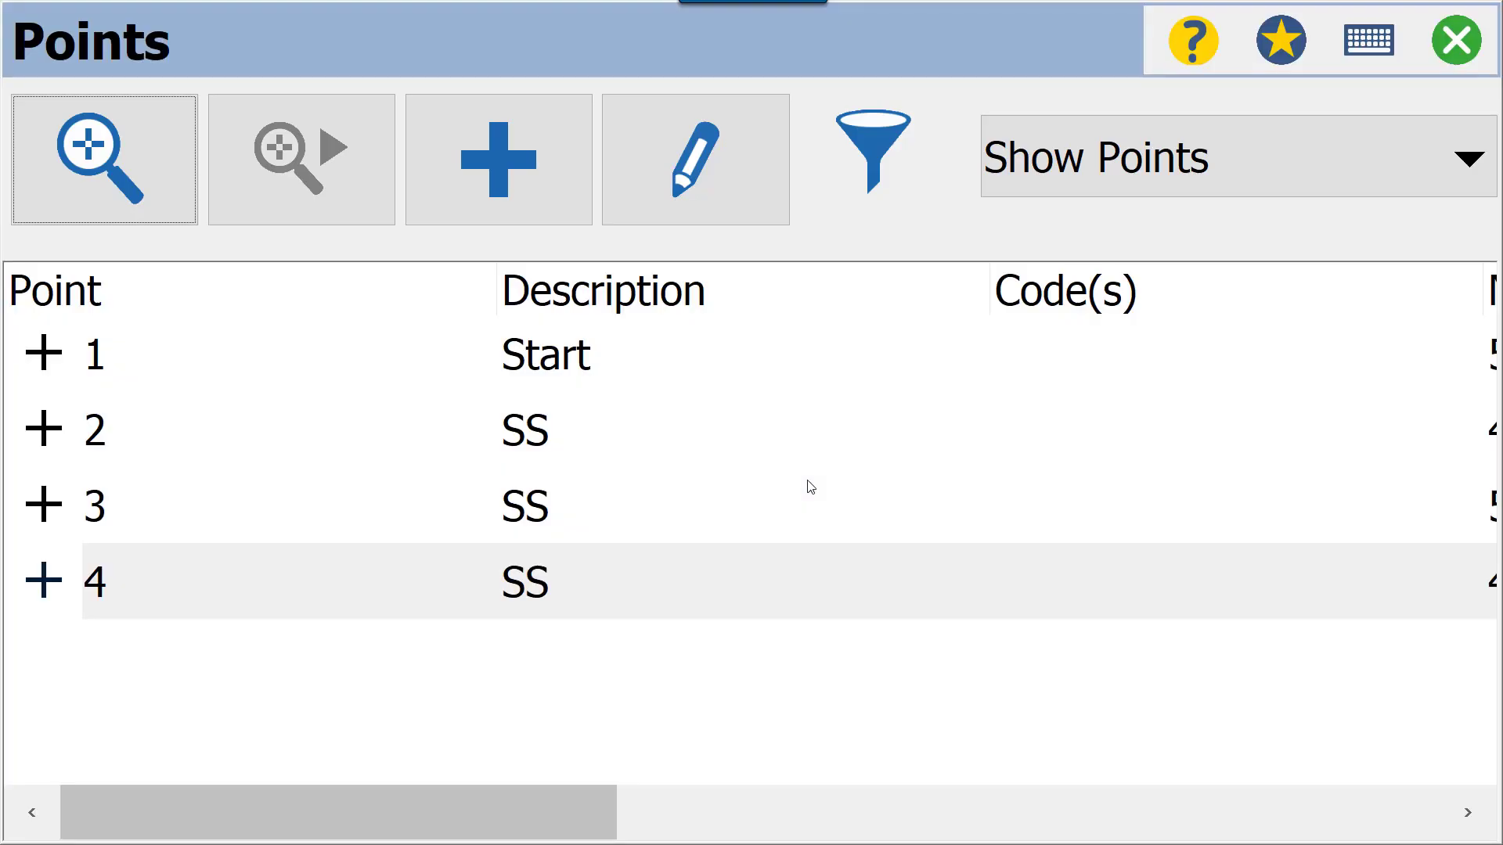
click(1443, 38)
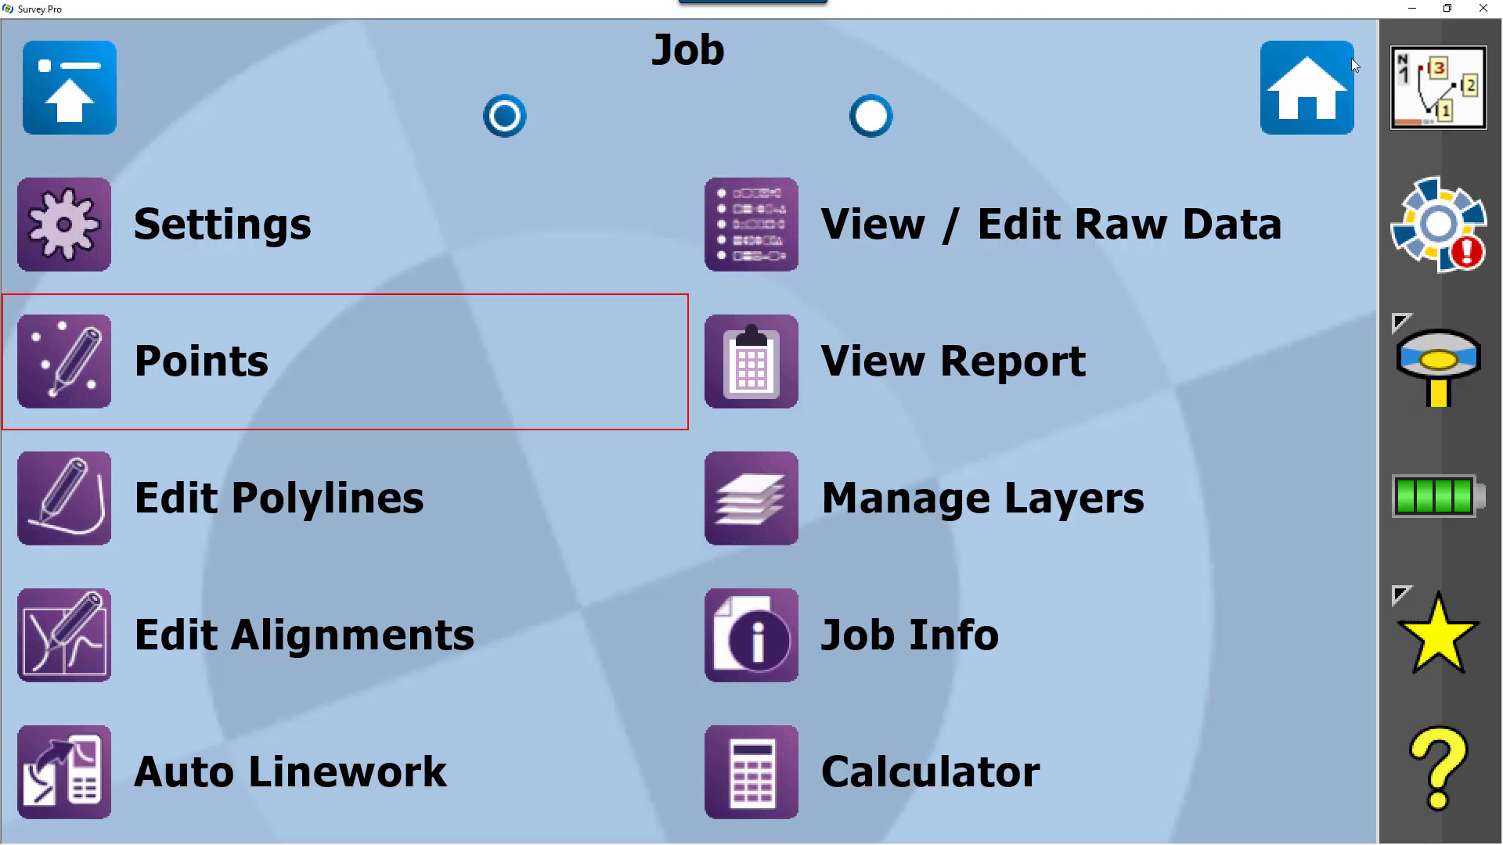
View the four points on the localization map, silencing its tip, then close it
click(1440, 88)
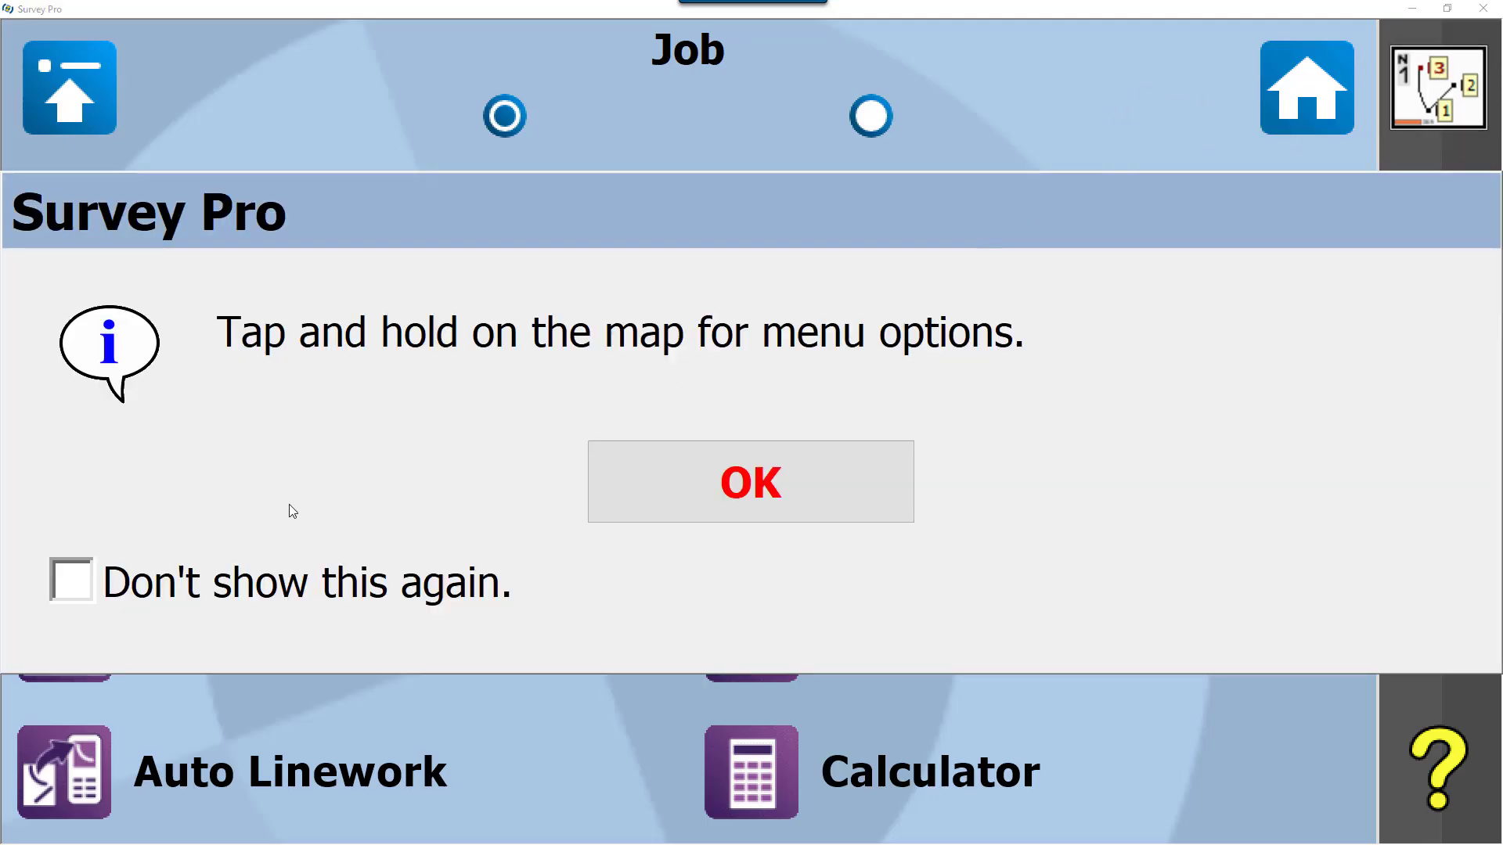
click(322, 579)
click(804, 480)
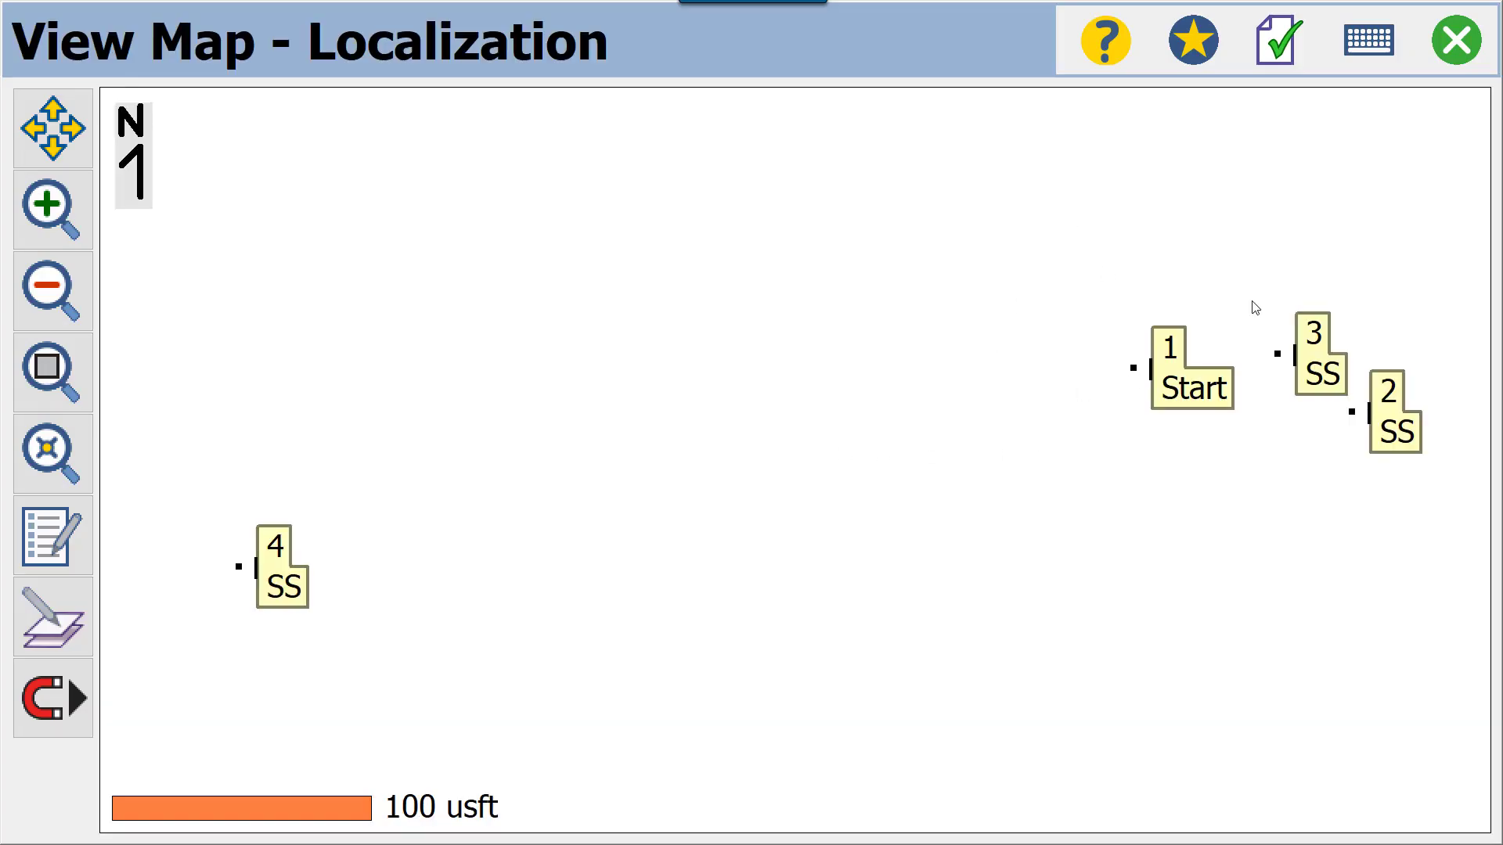
click(1471, 41)
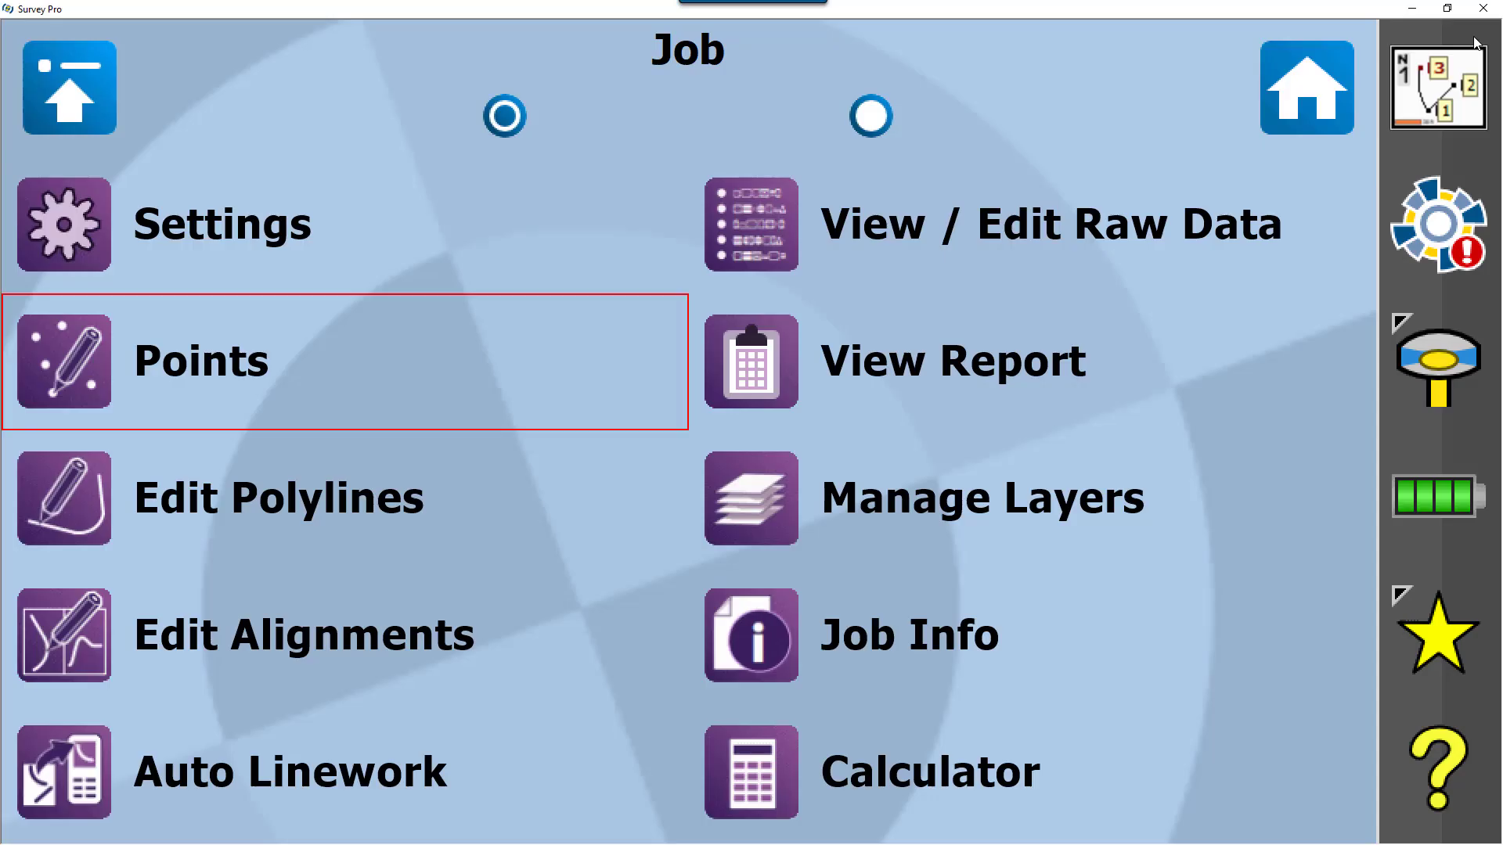
Start a Localization survey and select the Demo Network Rover receiver profile
click(35, 78)
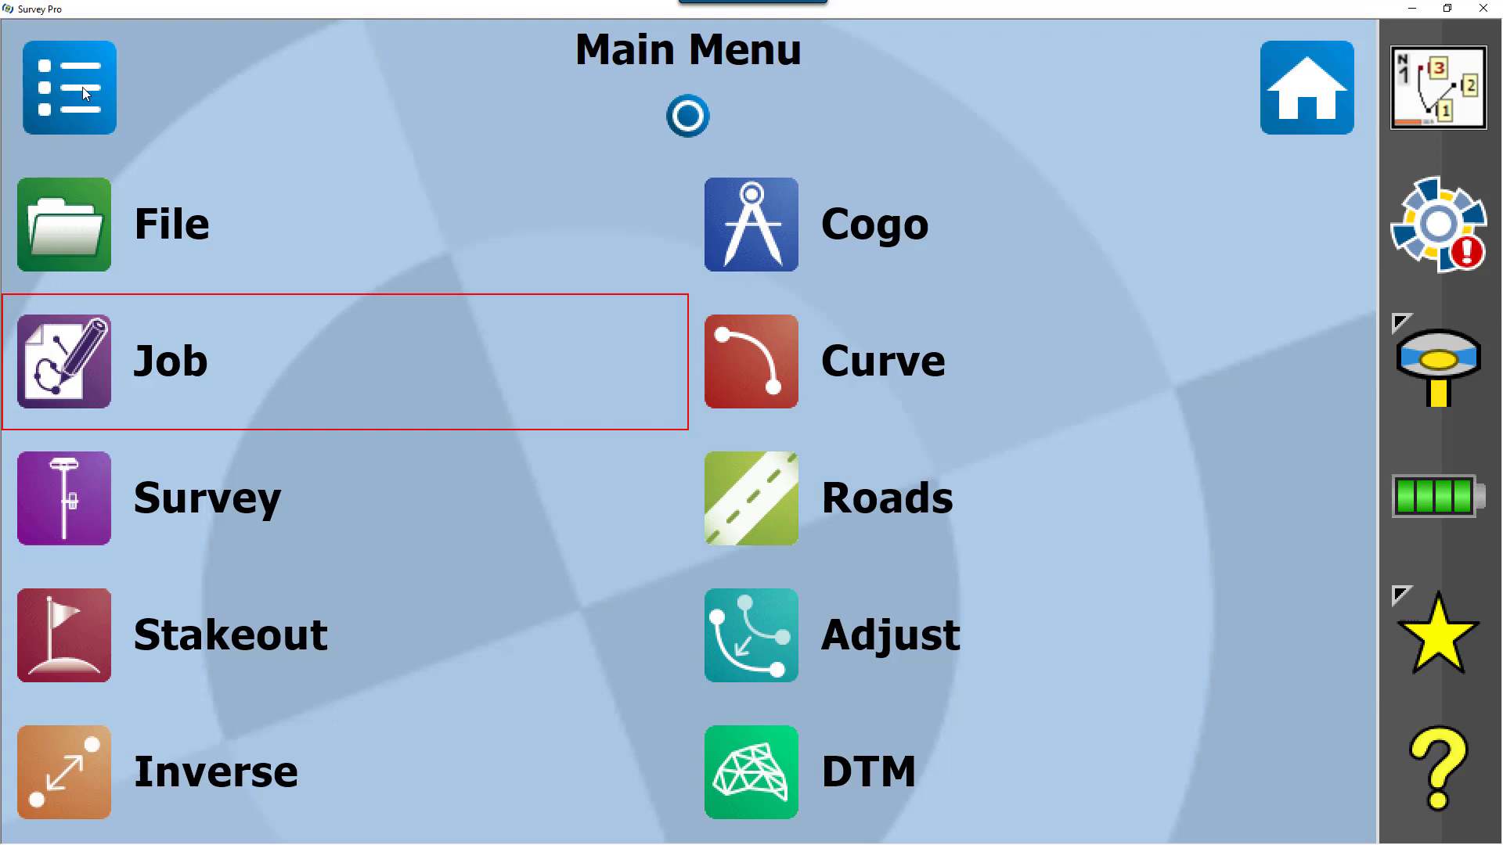
click(180, 485)
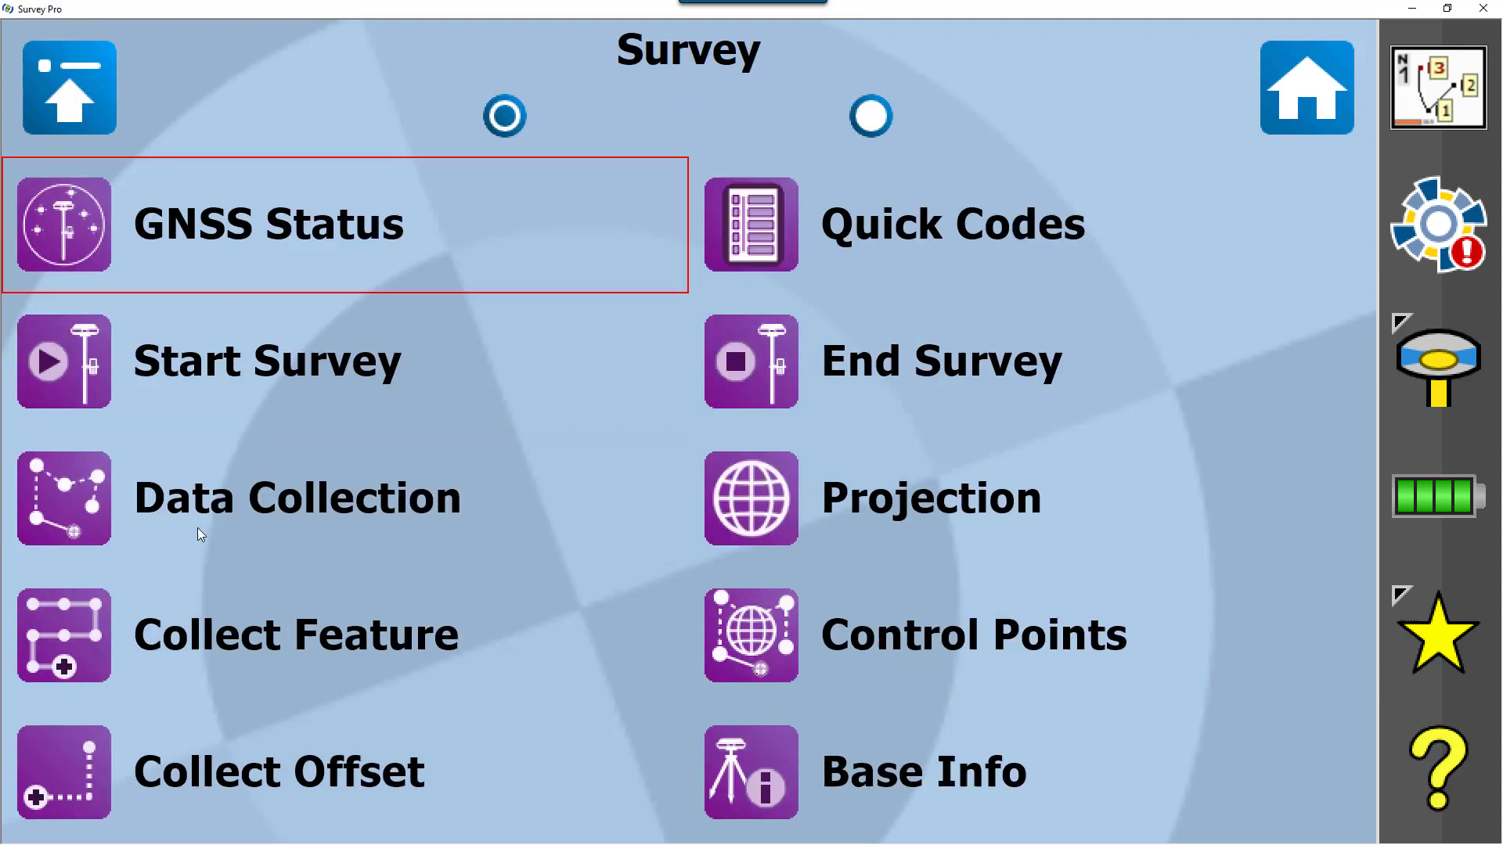
click(96, 82)
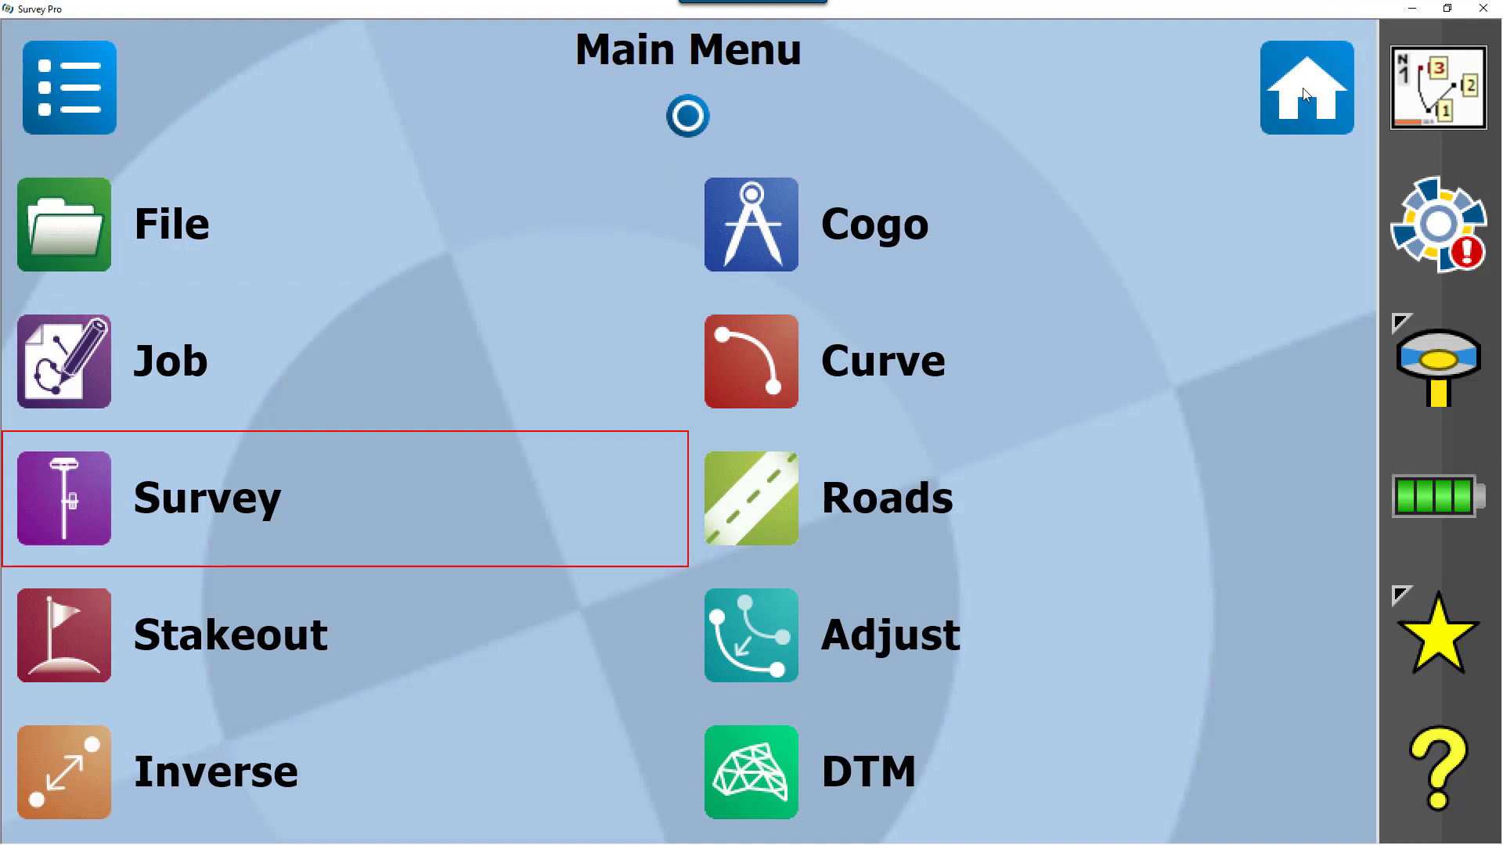
key(Return)
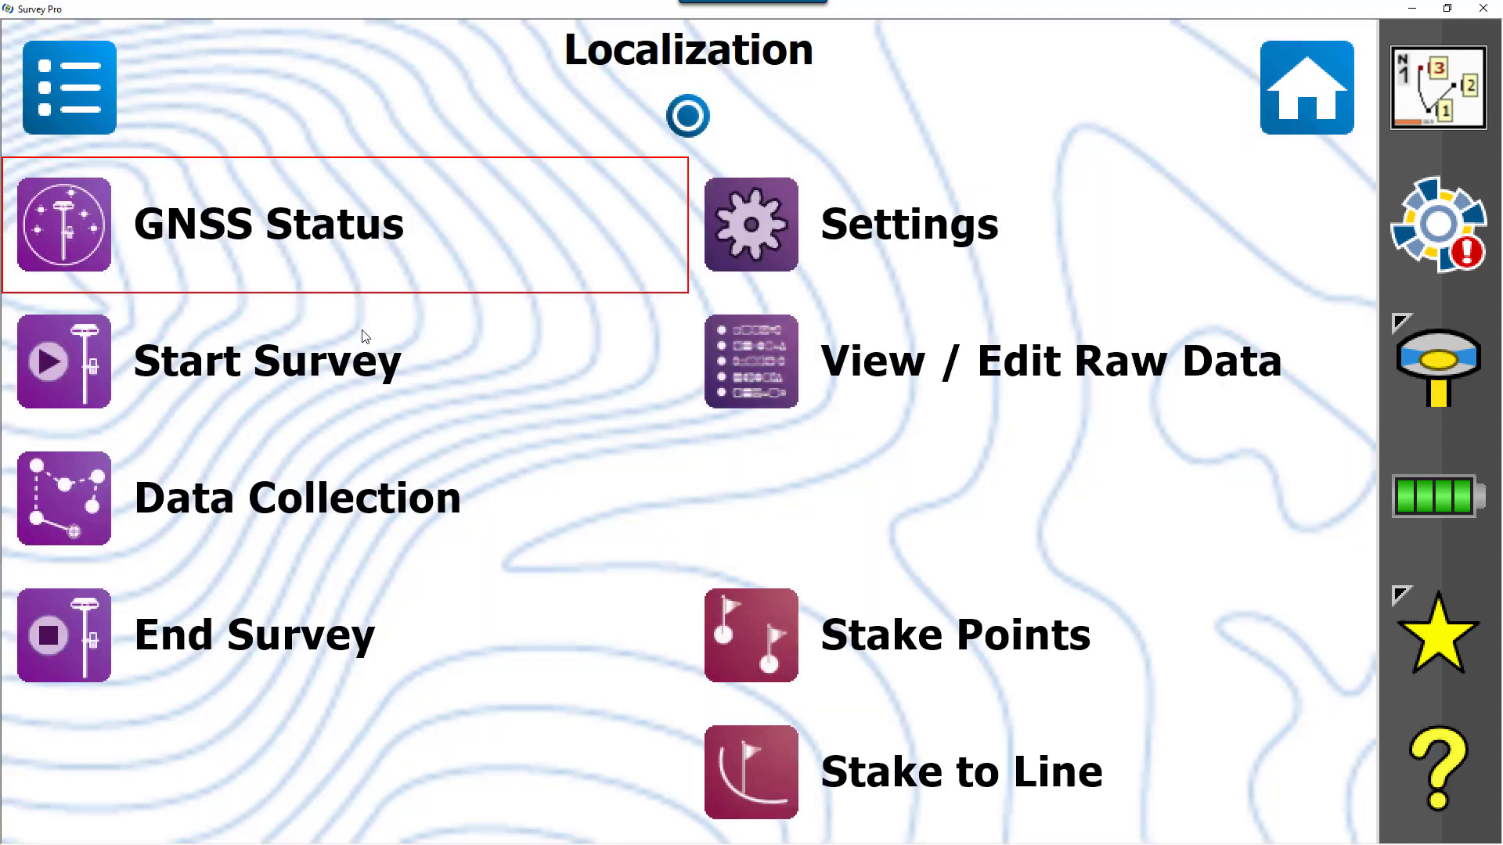
click(244, 382)
click(421, 434)
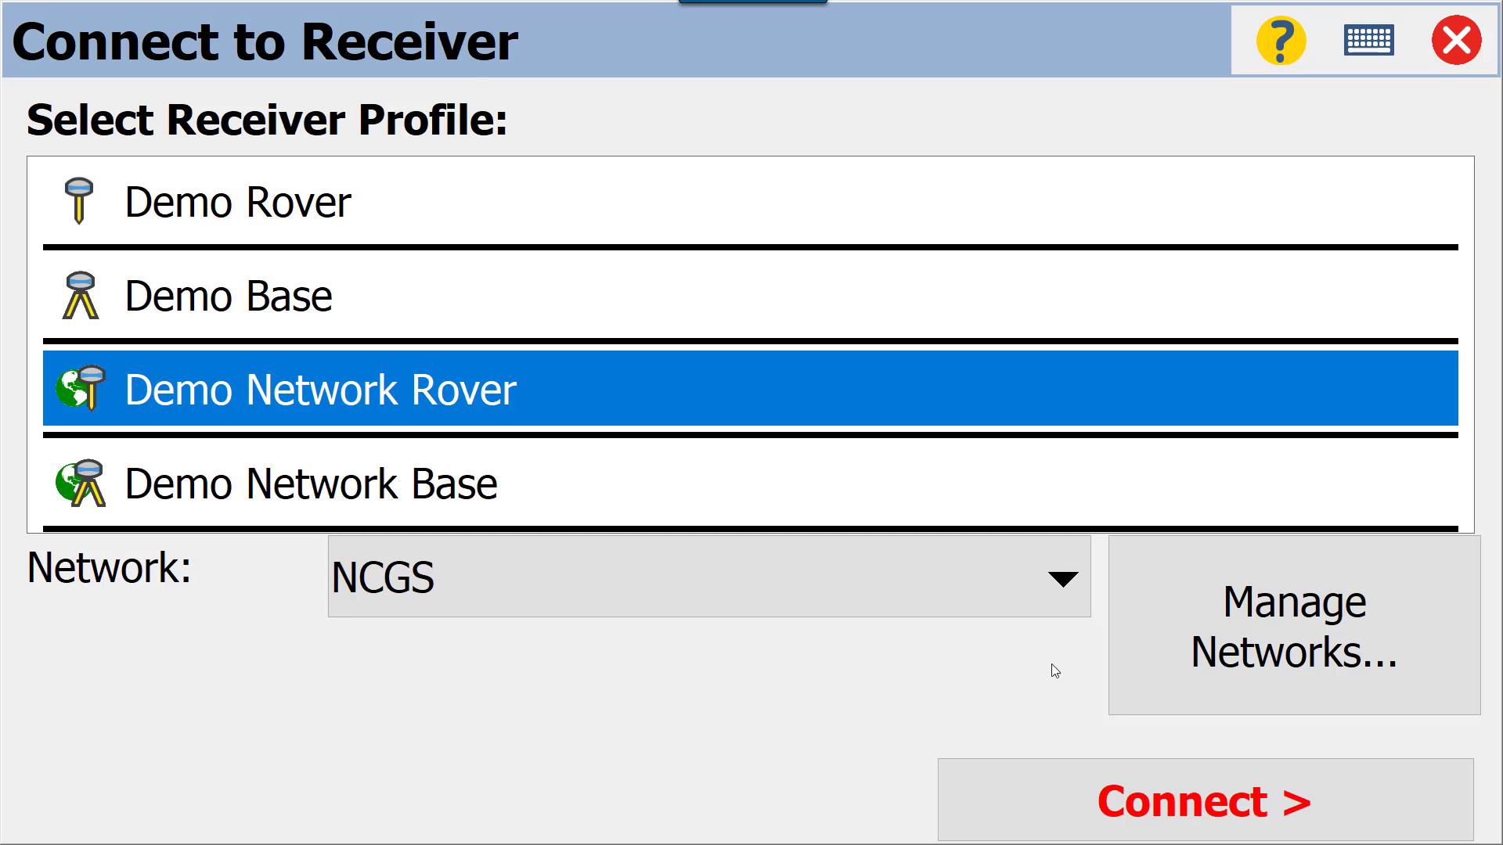
Connect the rover through the Service Five VRS No Pay NTRIP service
click(1228, 805)
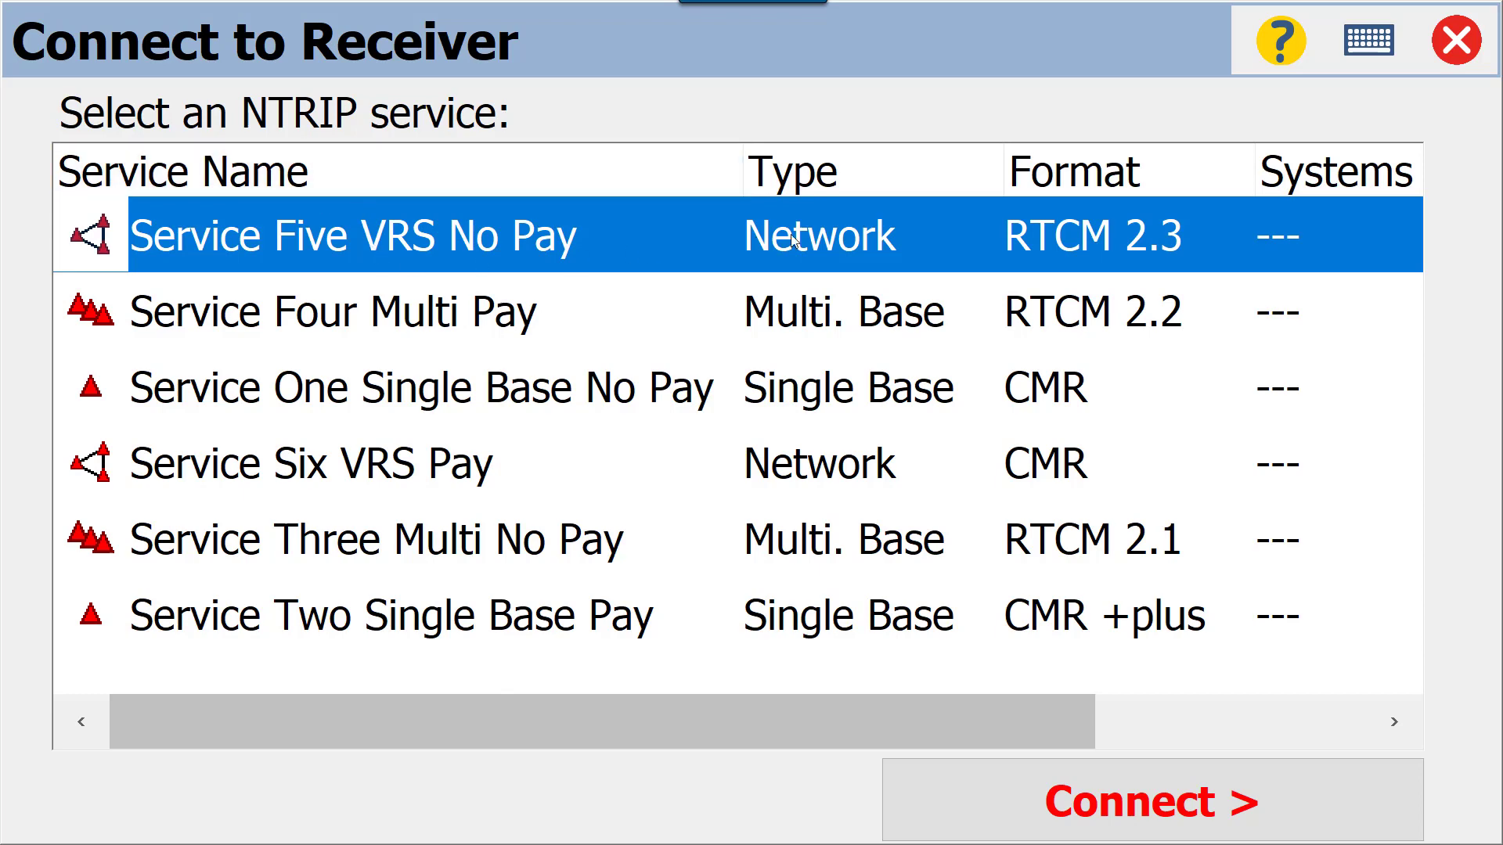
click(1157, 806)
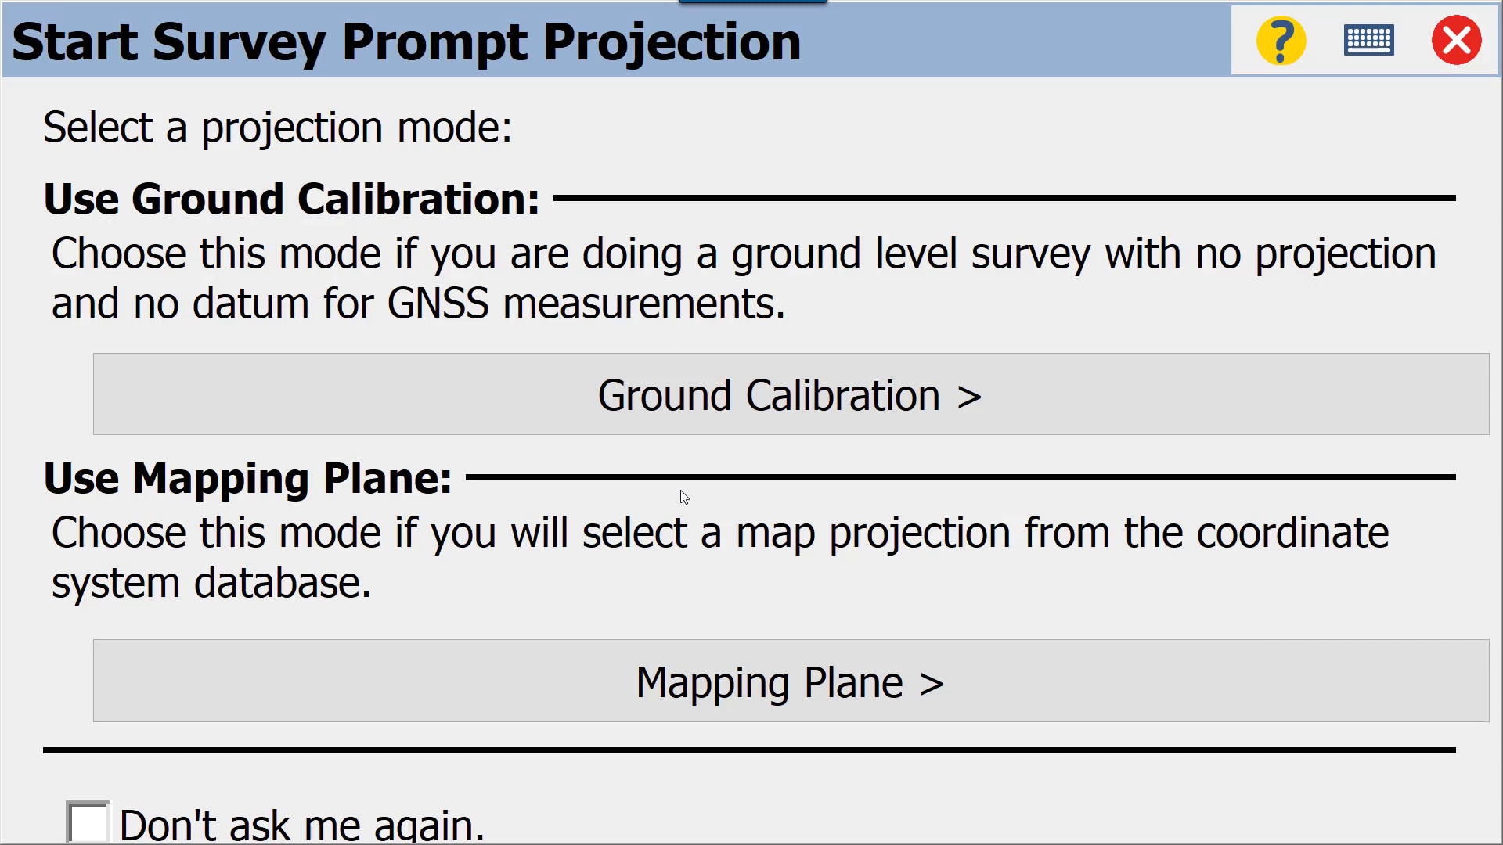
Choose Ground Calibration and accept the GEOID12B (Conus) geoid model
click(756, 388)
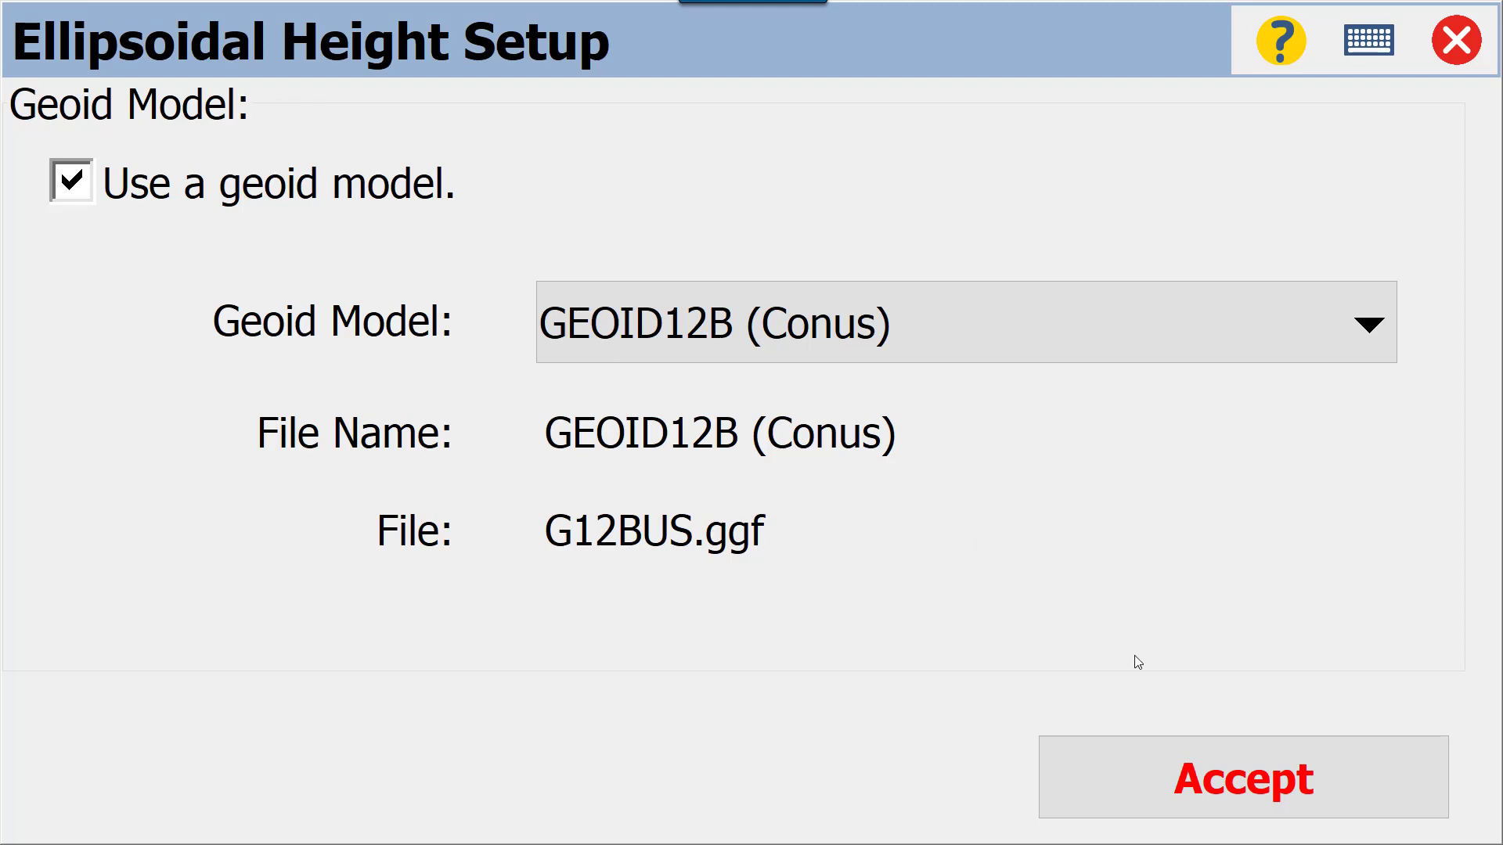
click(1207, 762)
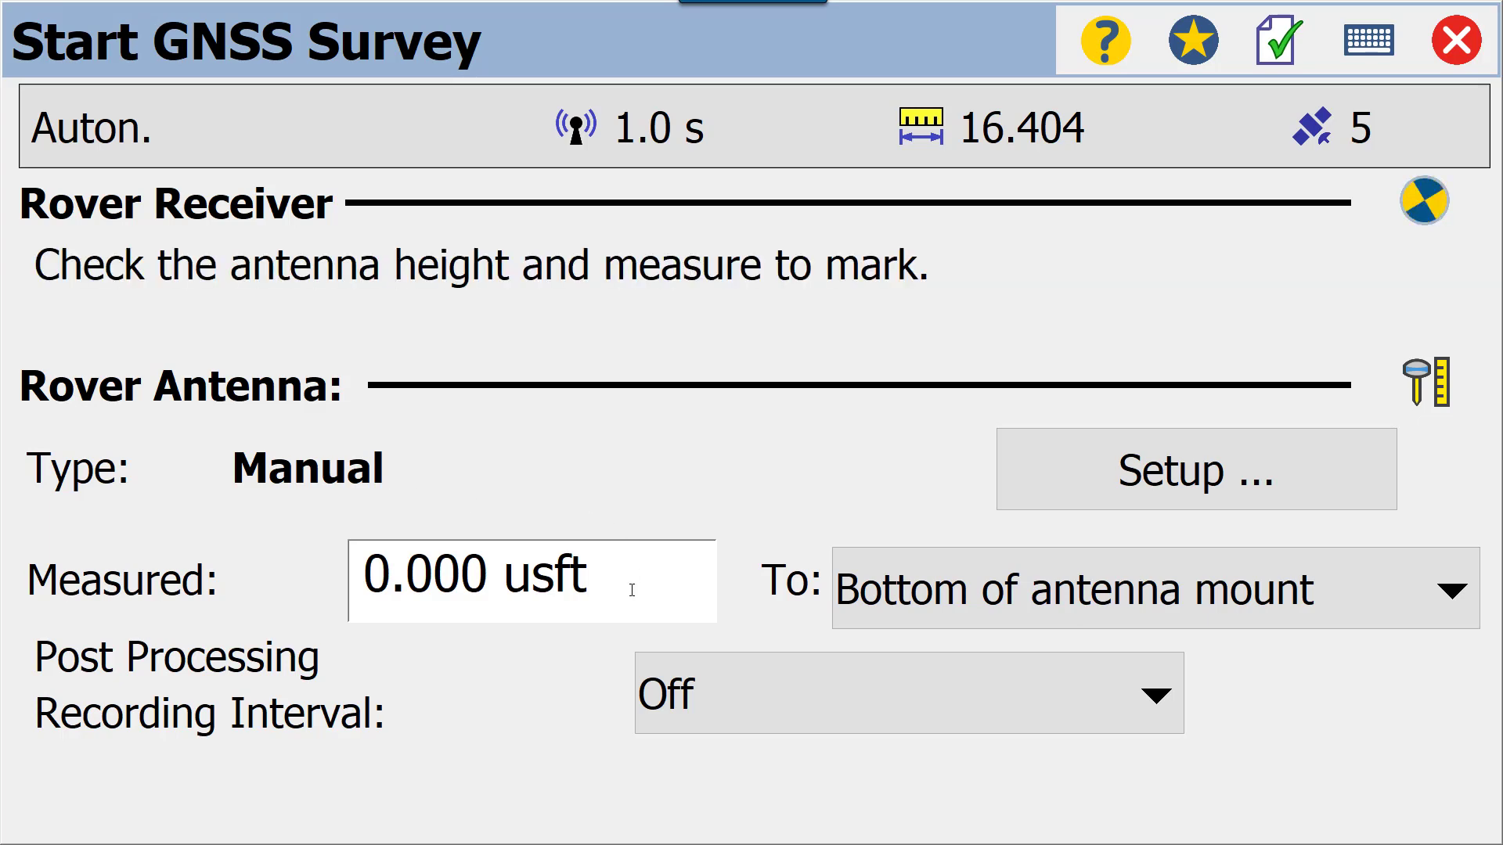
Enter a measured rover antenna height of 6.562 usft and continue to base point selection
click(470, 577)
text(6.562)
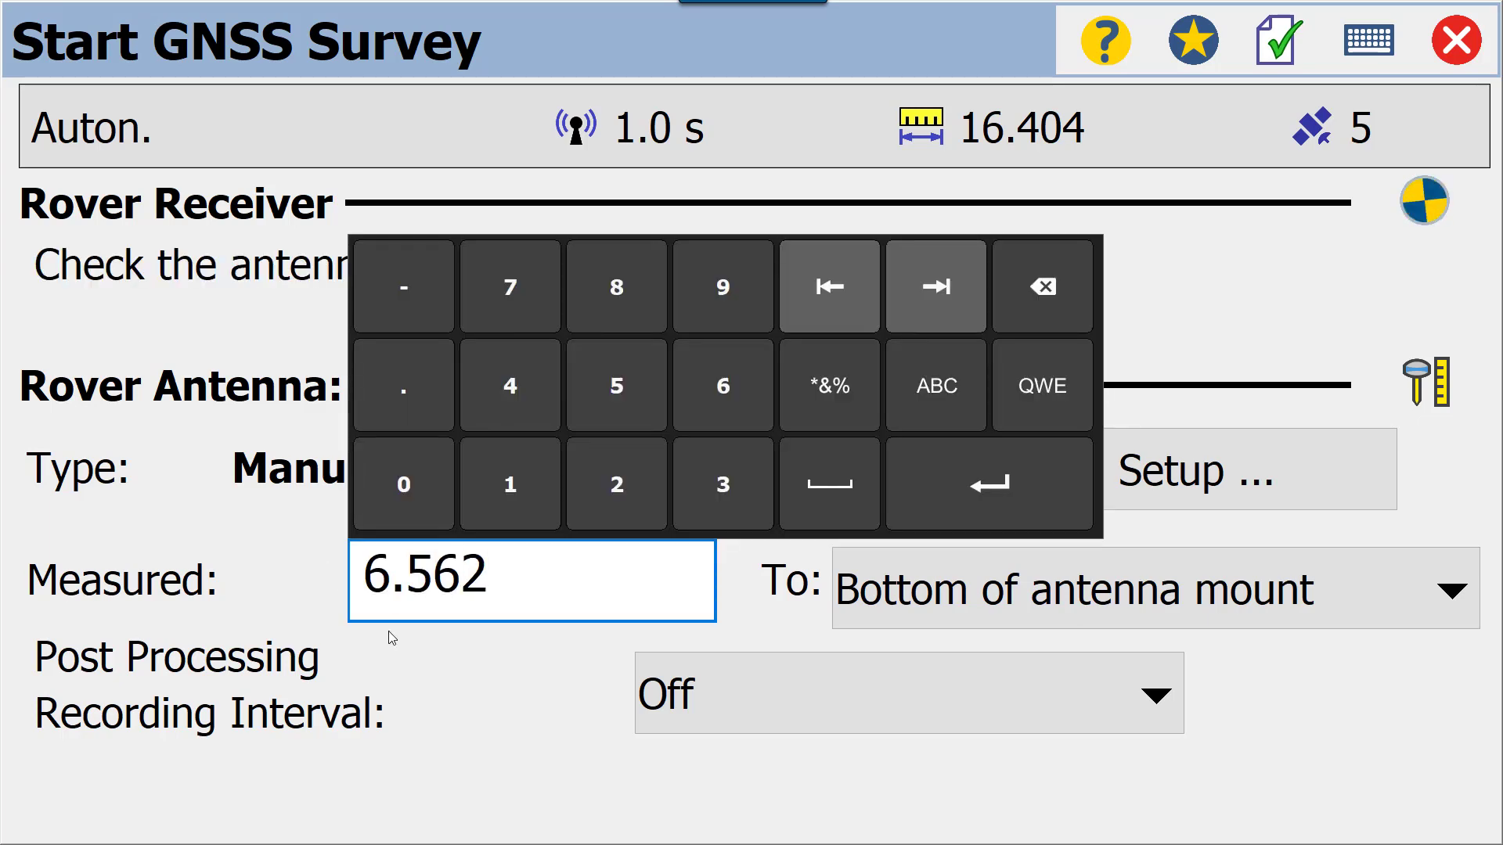
click(483, 700)
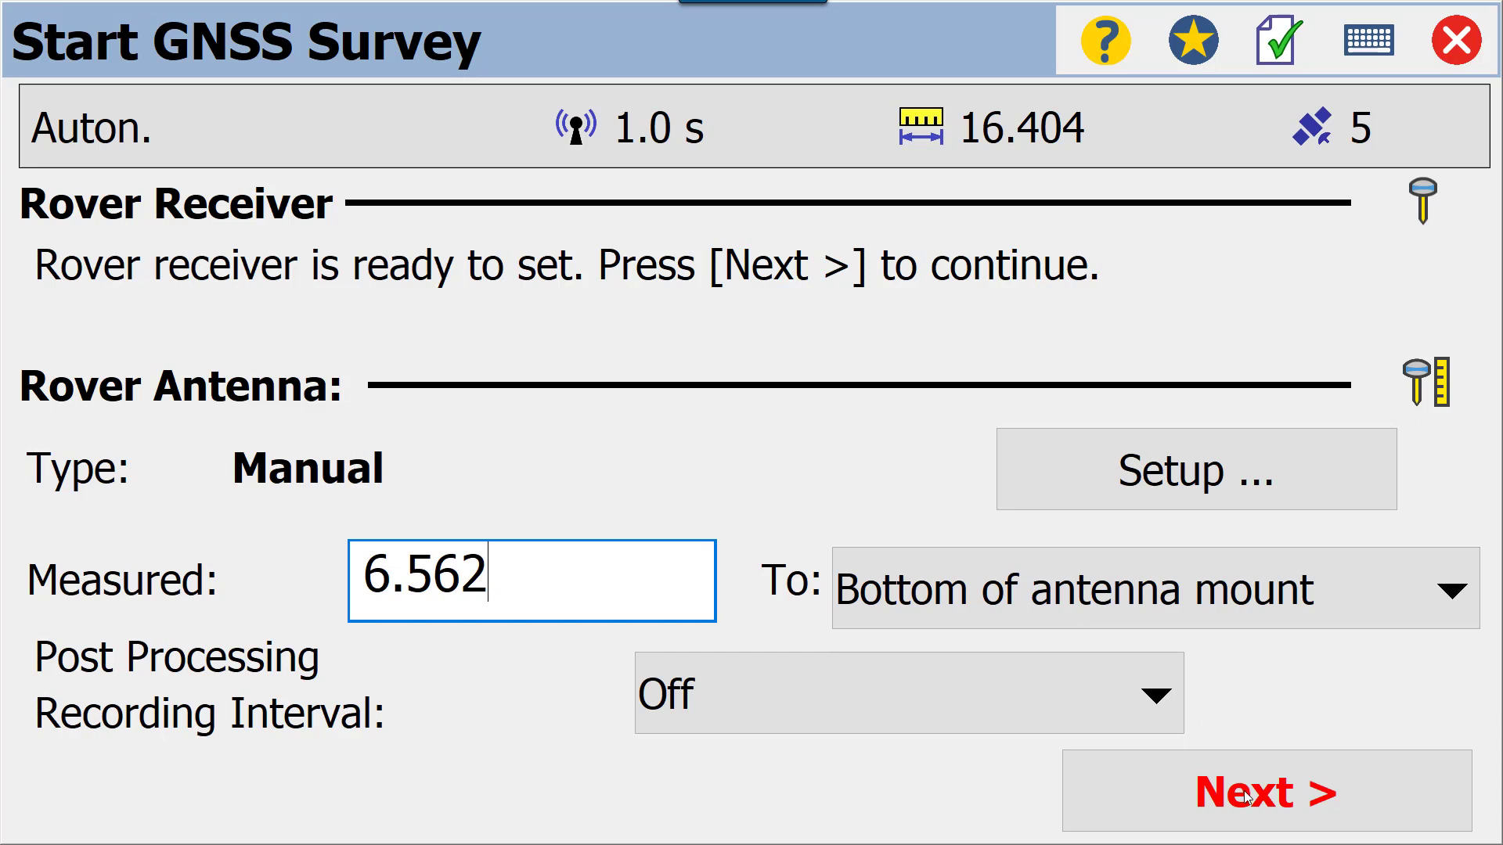
click(1177, 790)
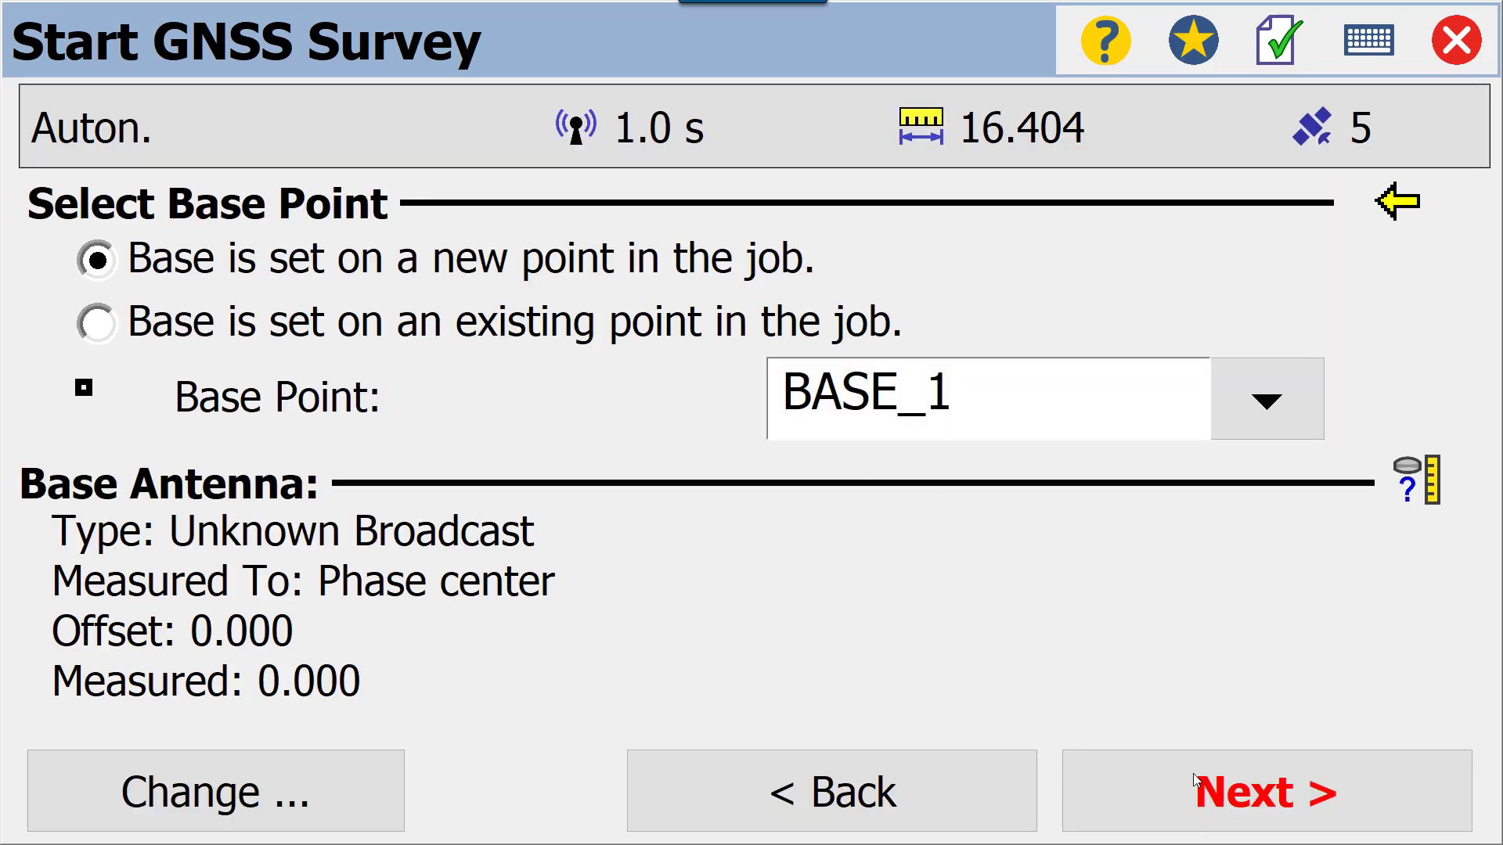
click(1225, 781)
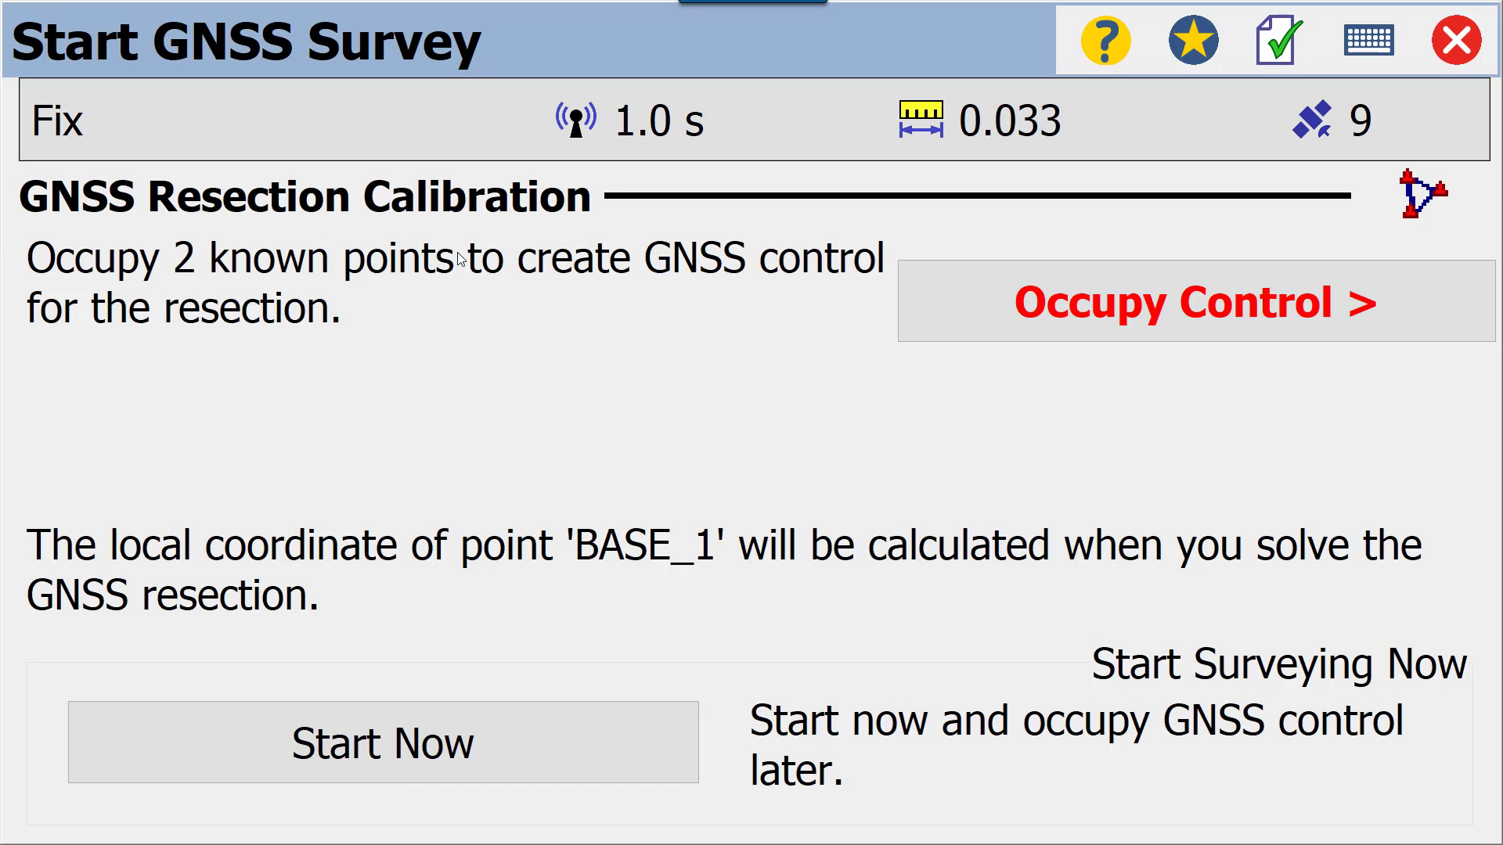
Pick known point 1 as the control point to occupy
click(1108, 317)
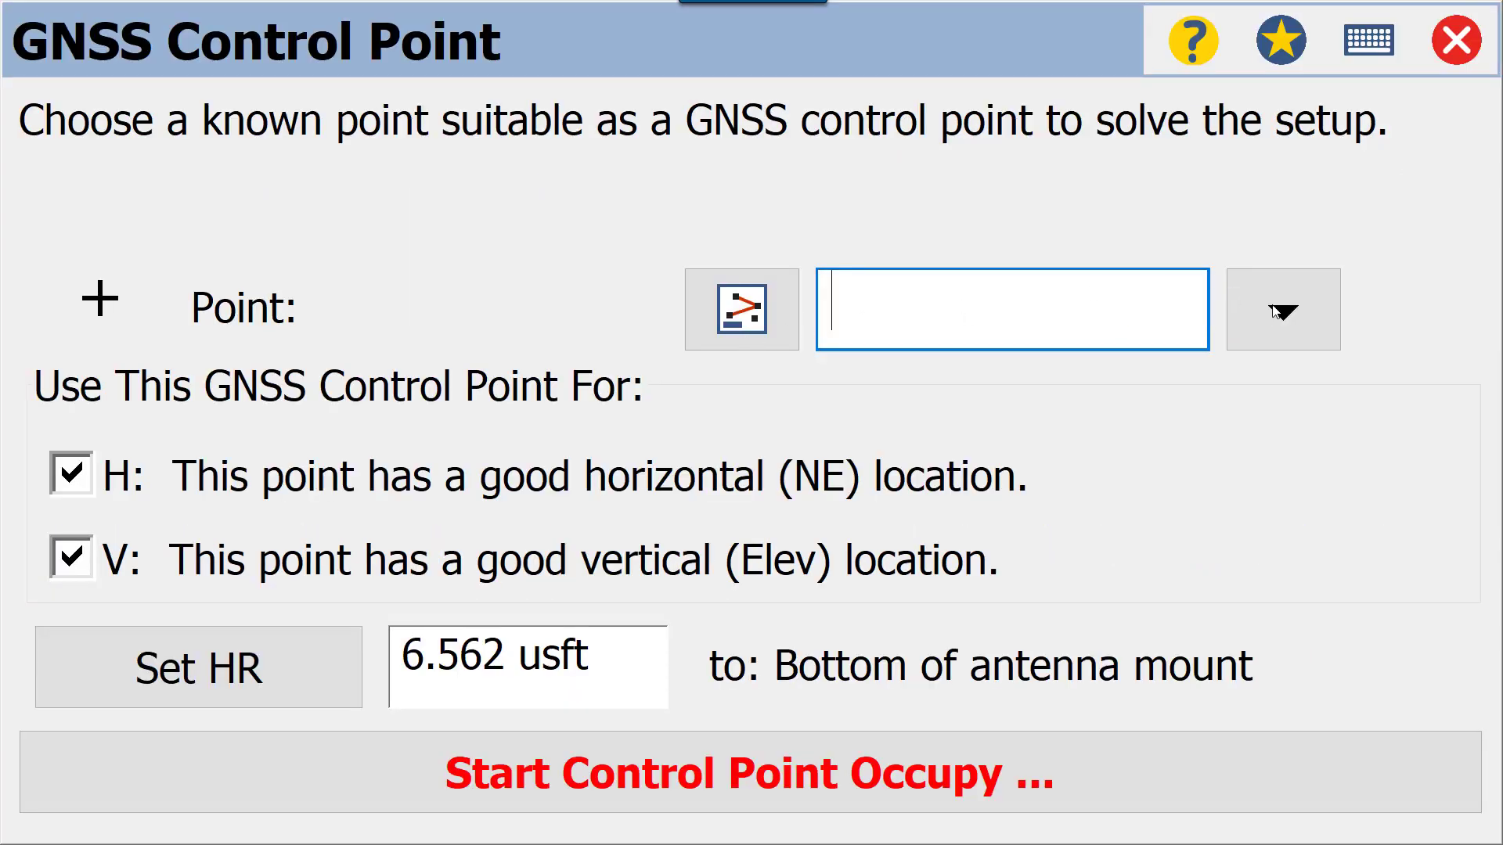
click(956, 312)
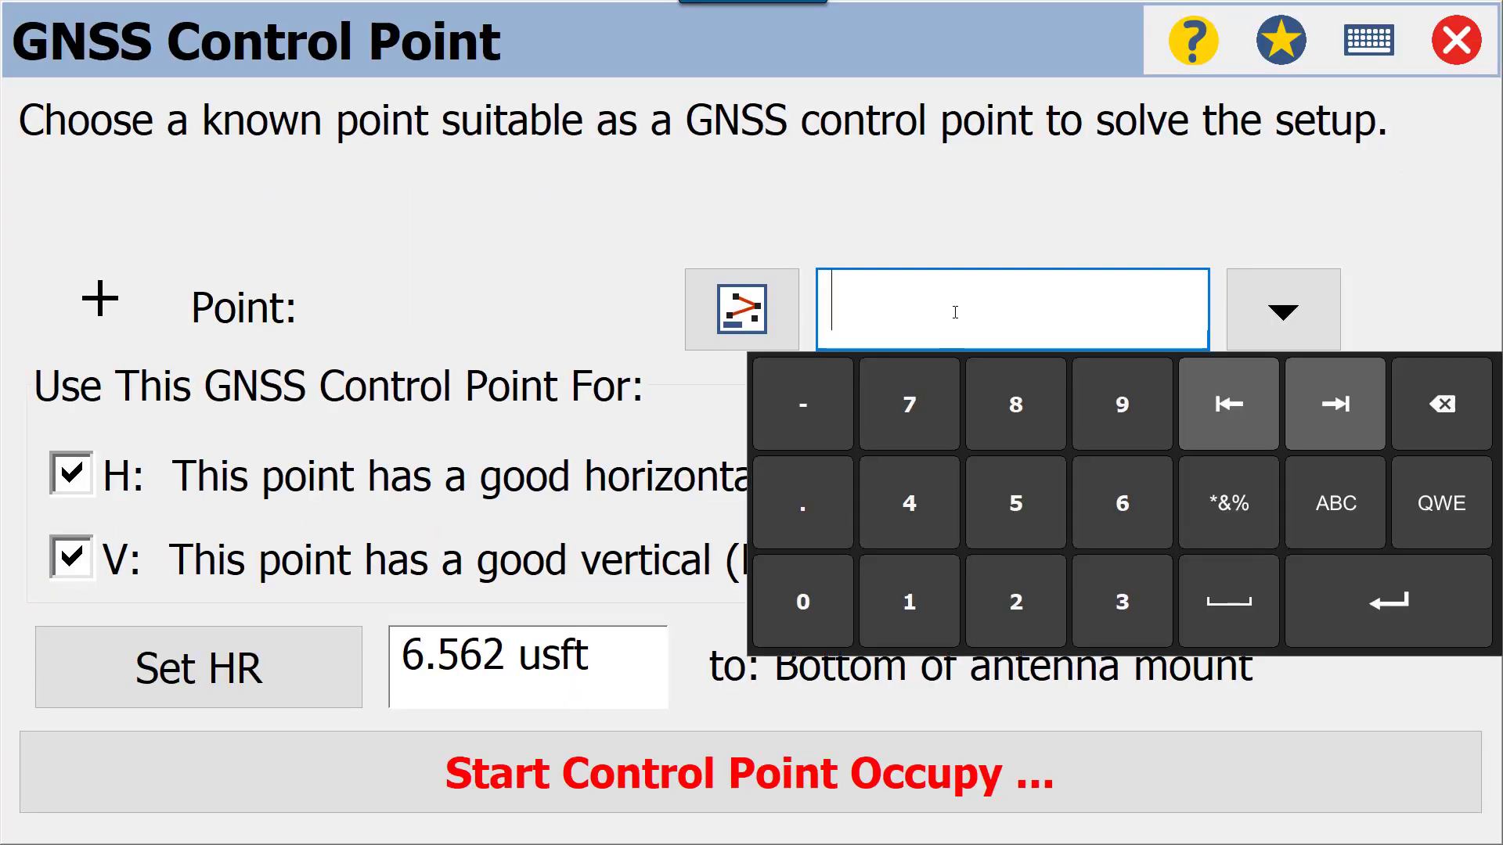
text(1)
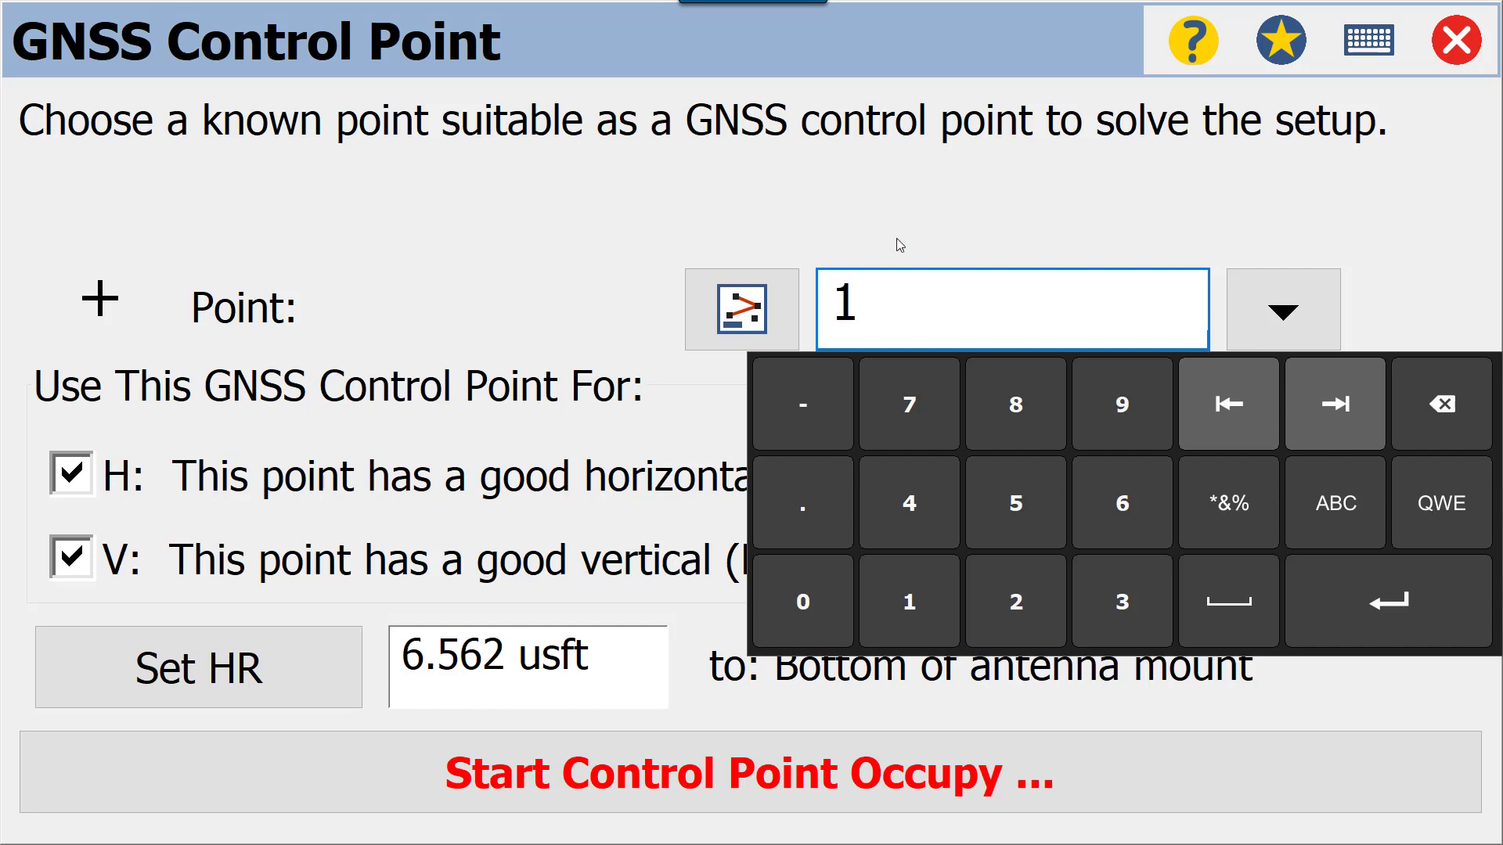
click(1318, 324)
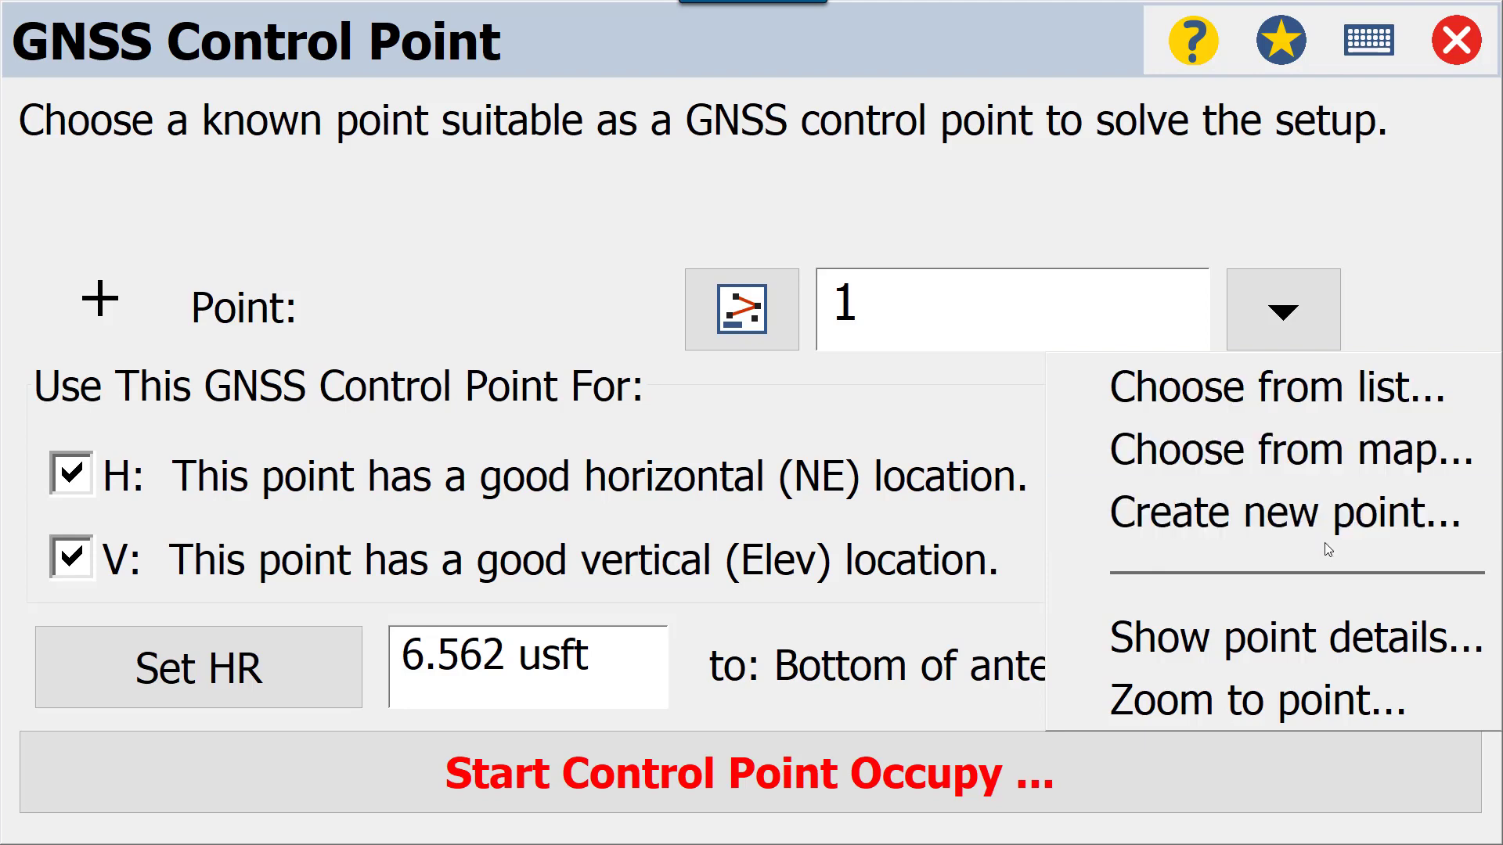
click(515, 268)
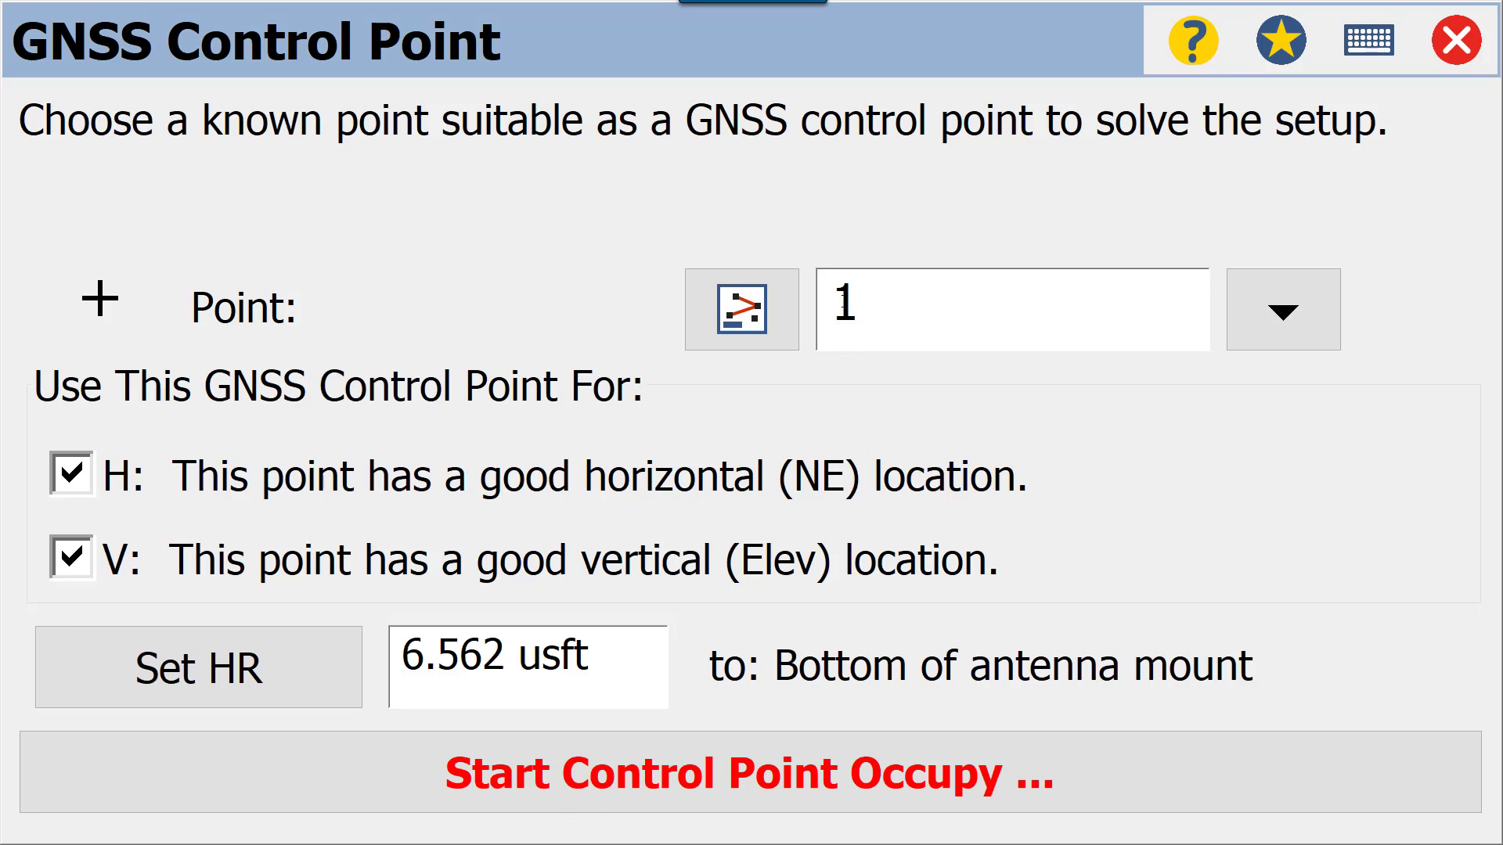
Occupy point 1, suppress the geodetic point notice, and accept the observation
click(858, 787)
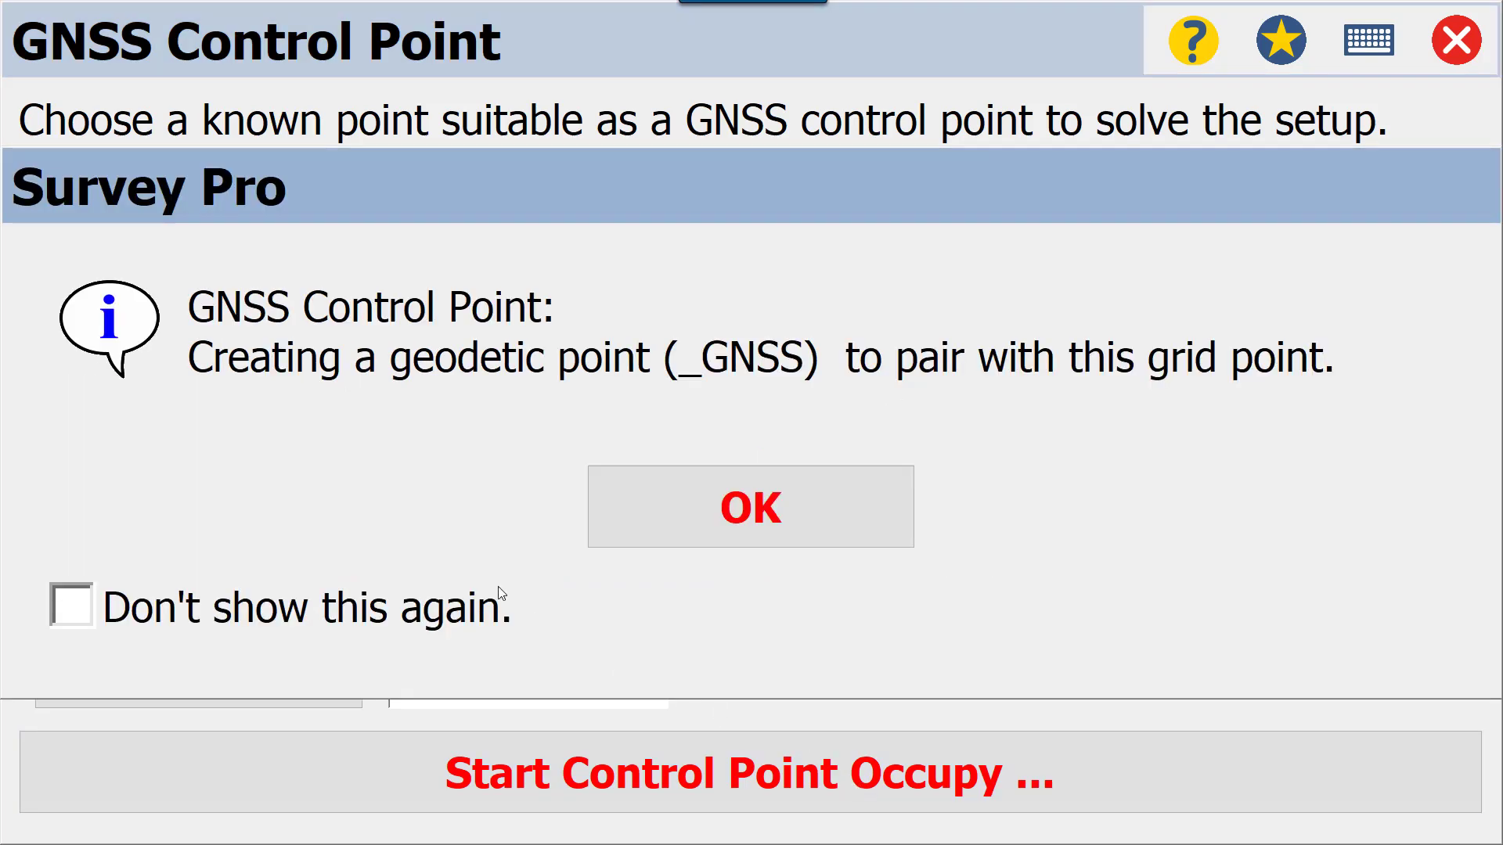
click(75, 607)
click(908, 526)
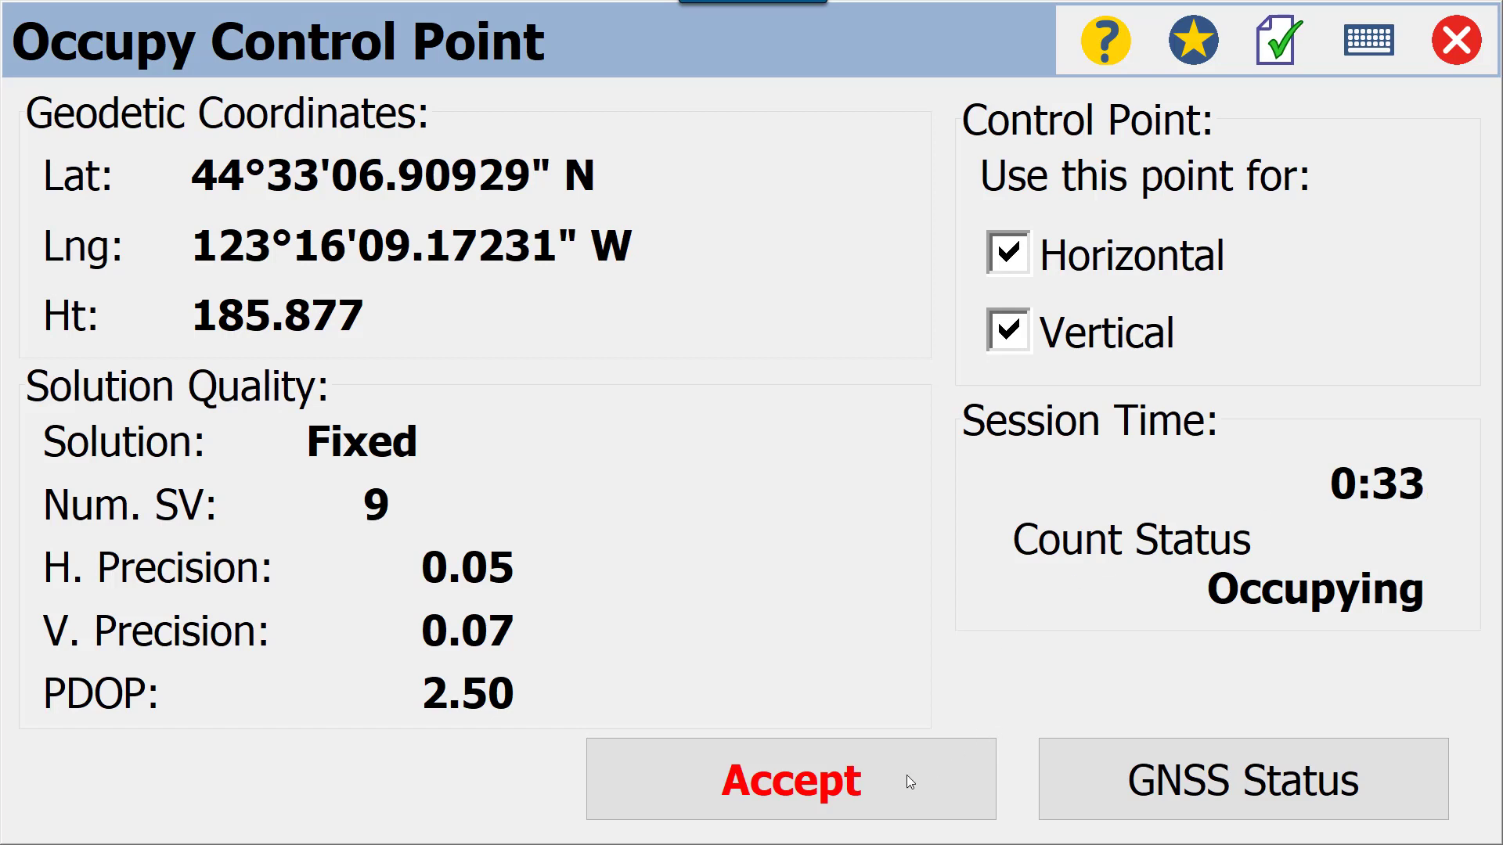
click(810, 777)
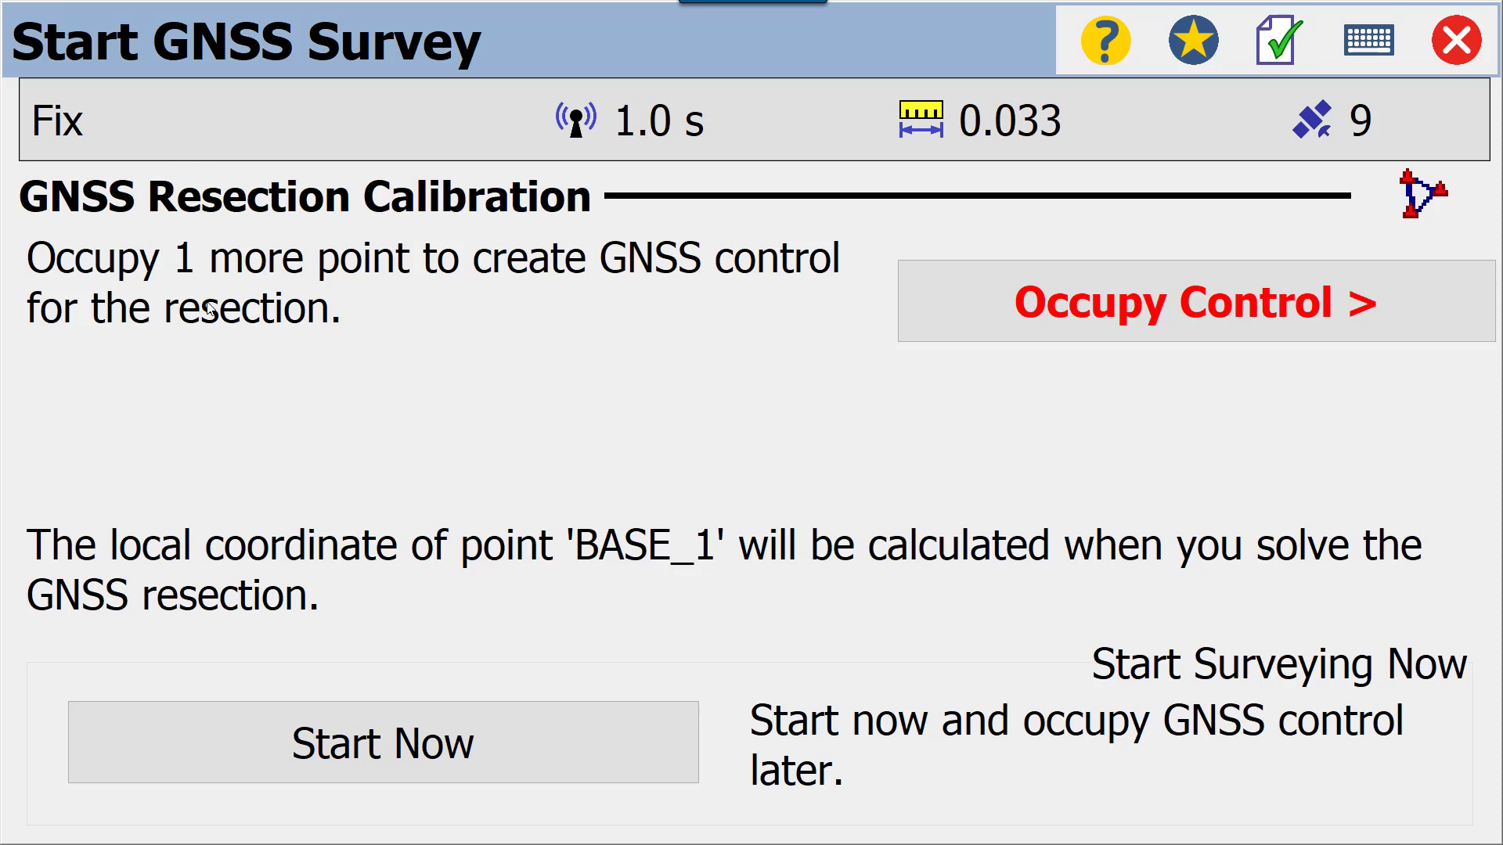
Occupy control point 2 and accept it as the second resection point
click(1244, 289)
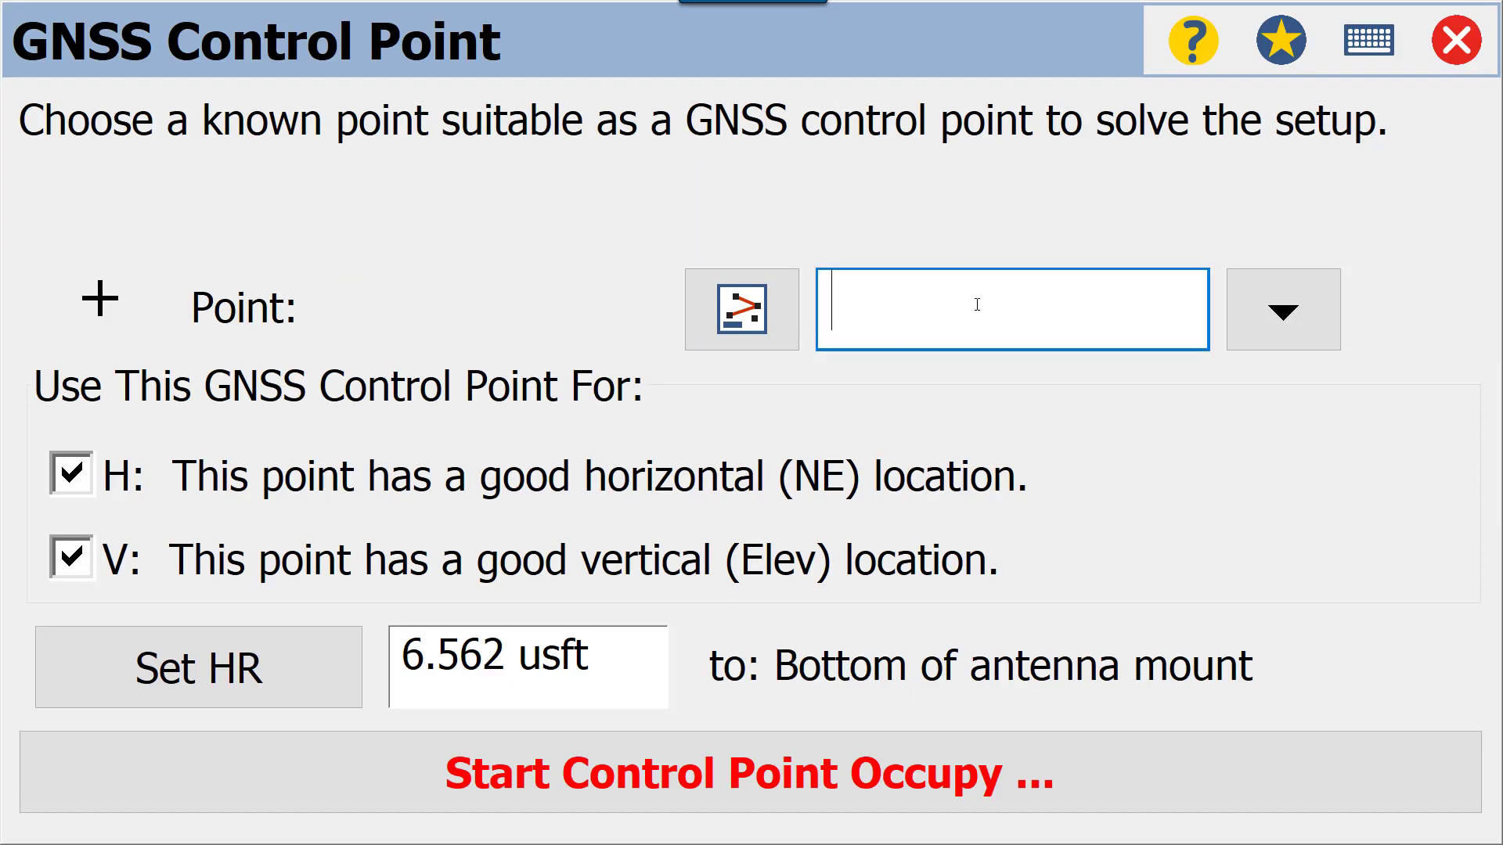
text(2)
click(827, 779)
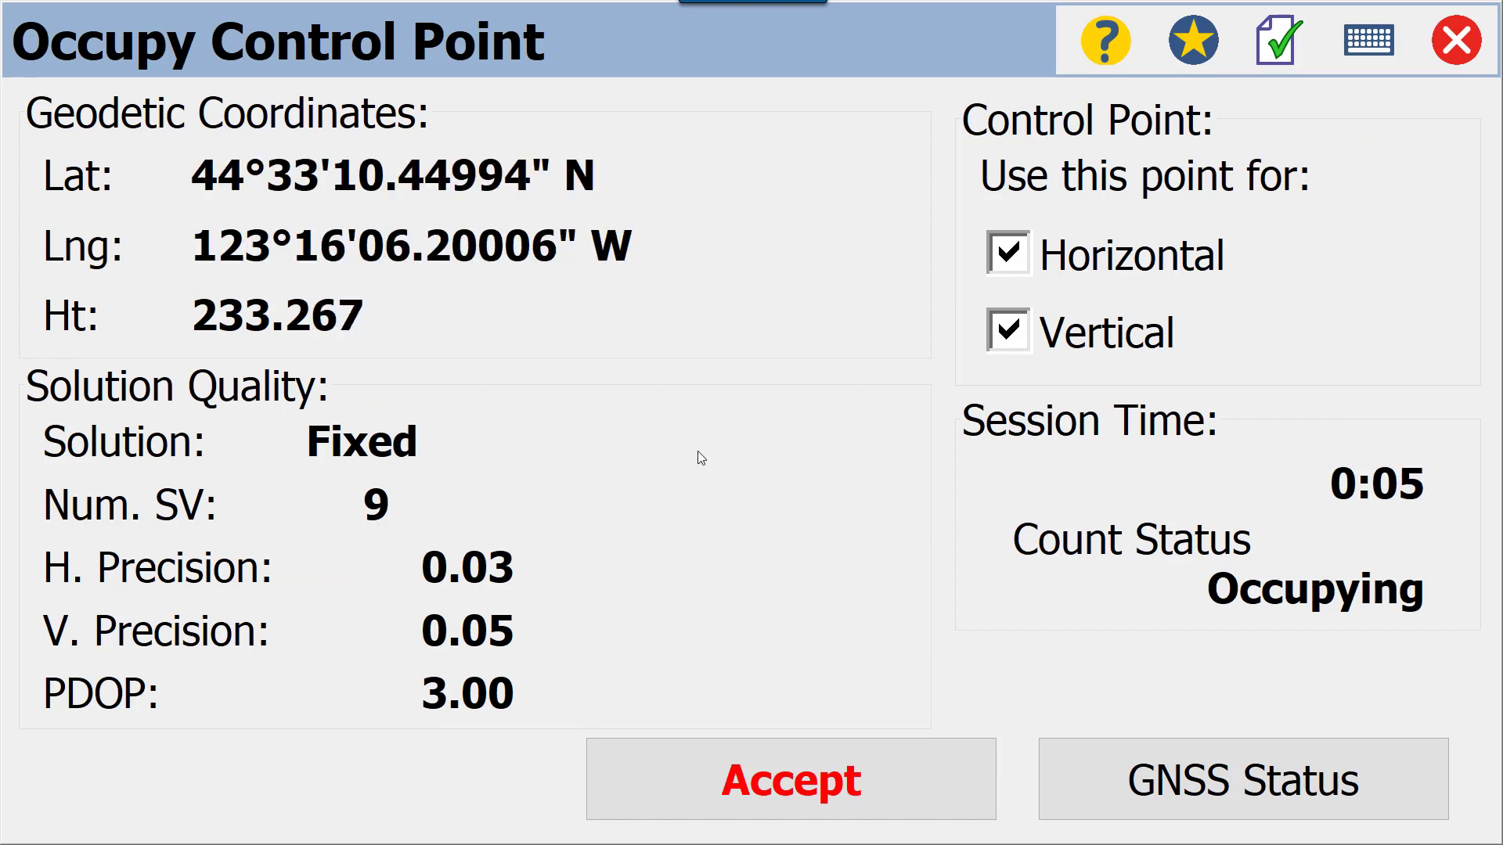
click(786, 781)
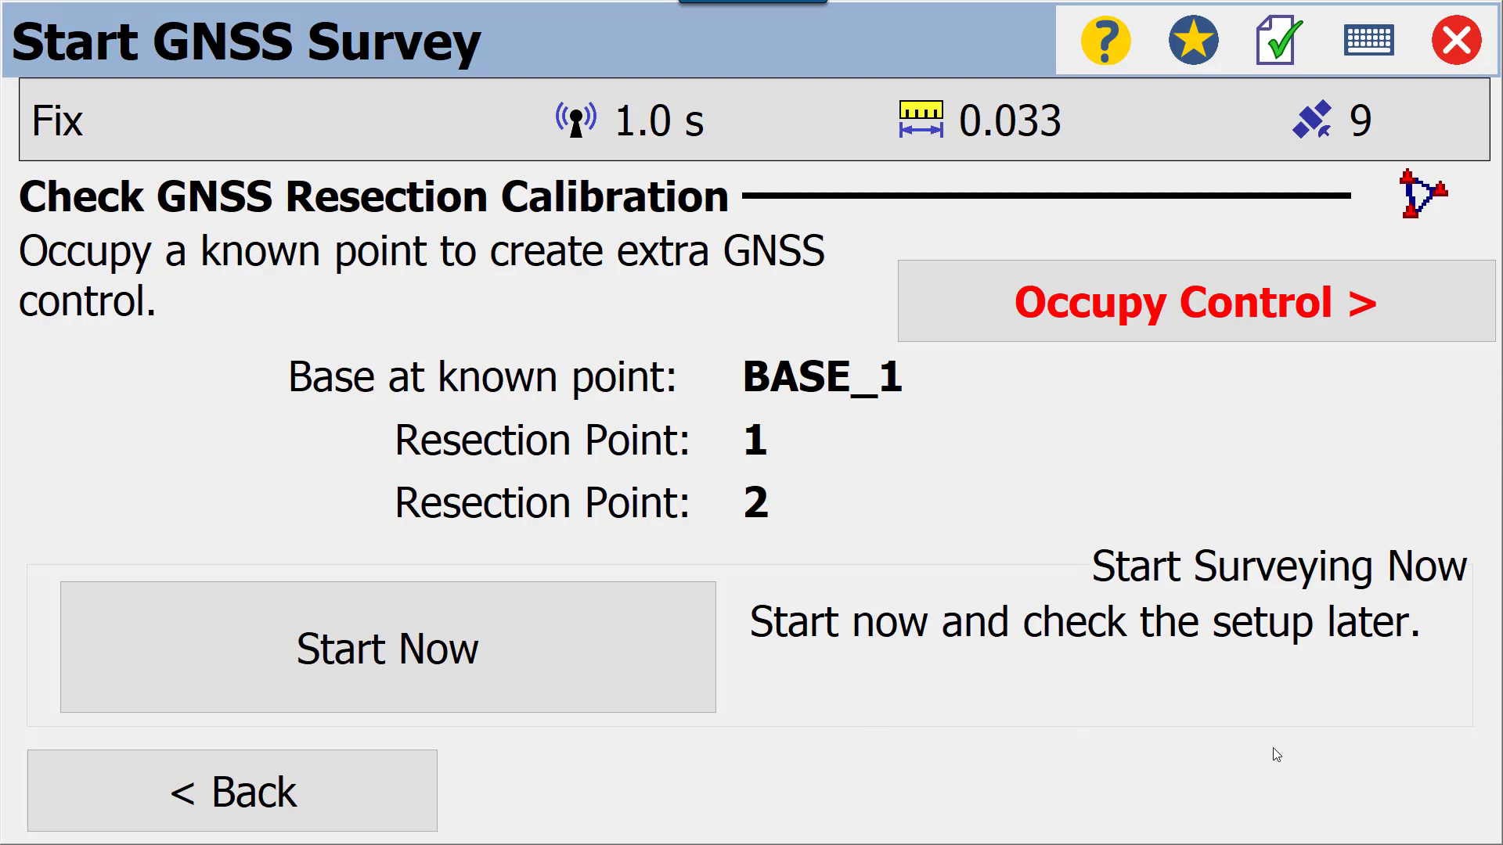
Occupy point 3 as a check control point and accept its observation
click(1128, 310)
click(977, 318)
text(3)
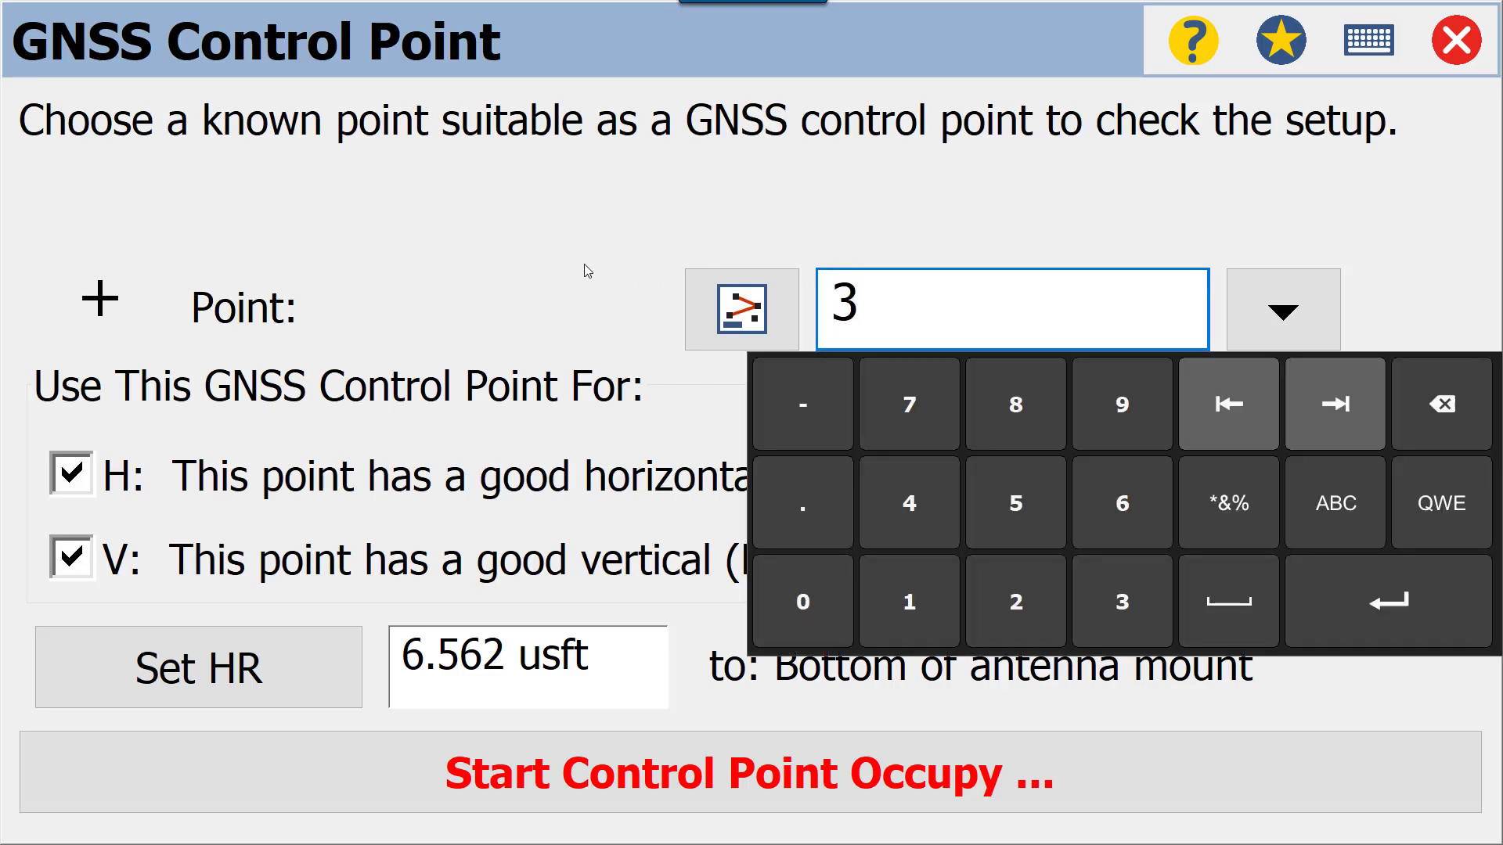
click(643, 772)
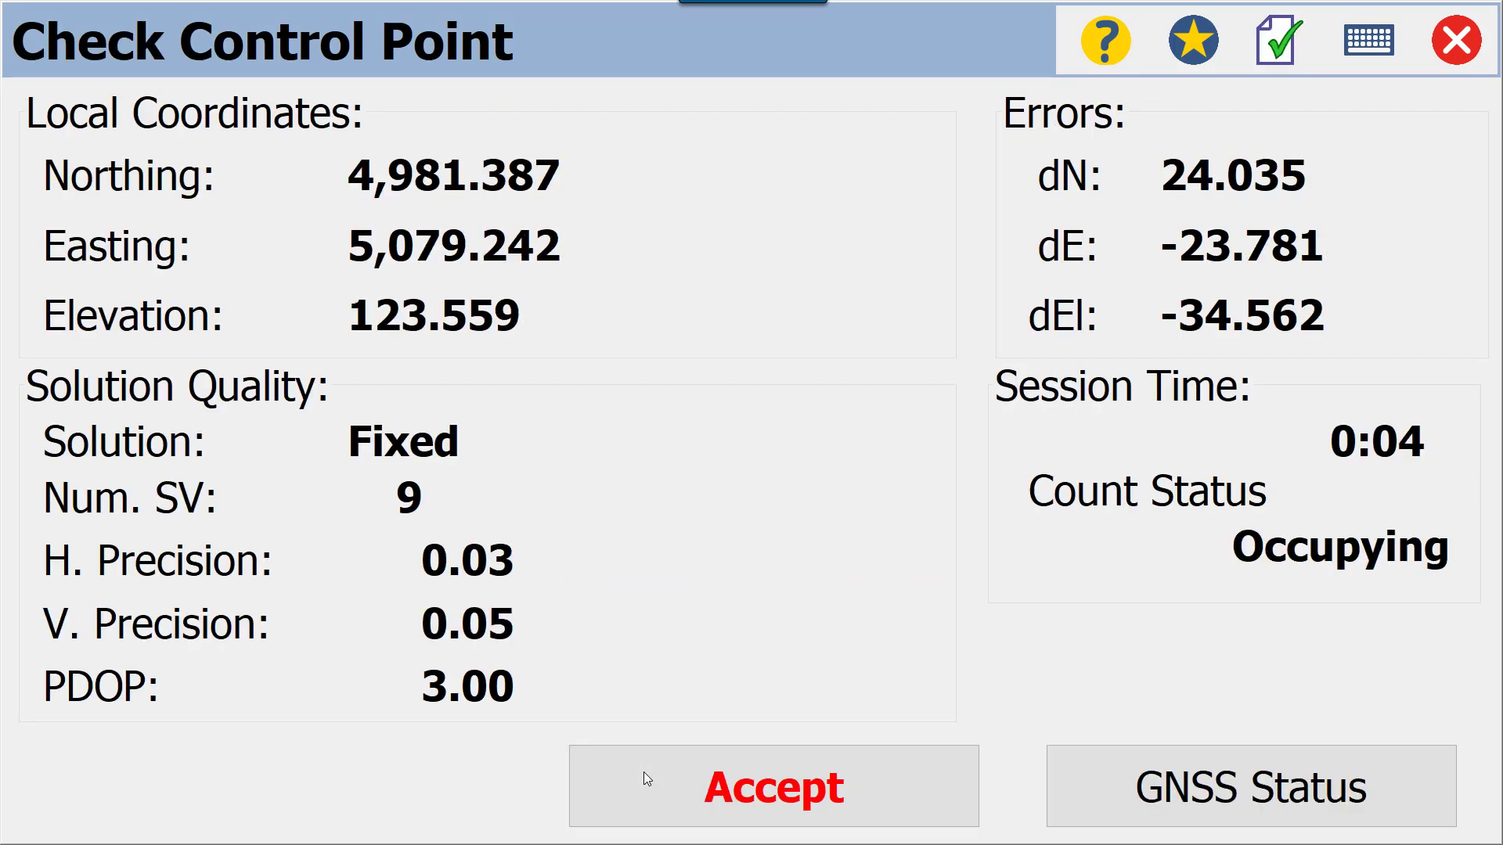
click(796, 781)
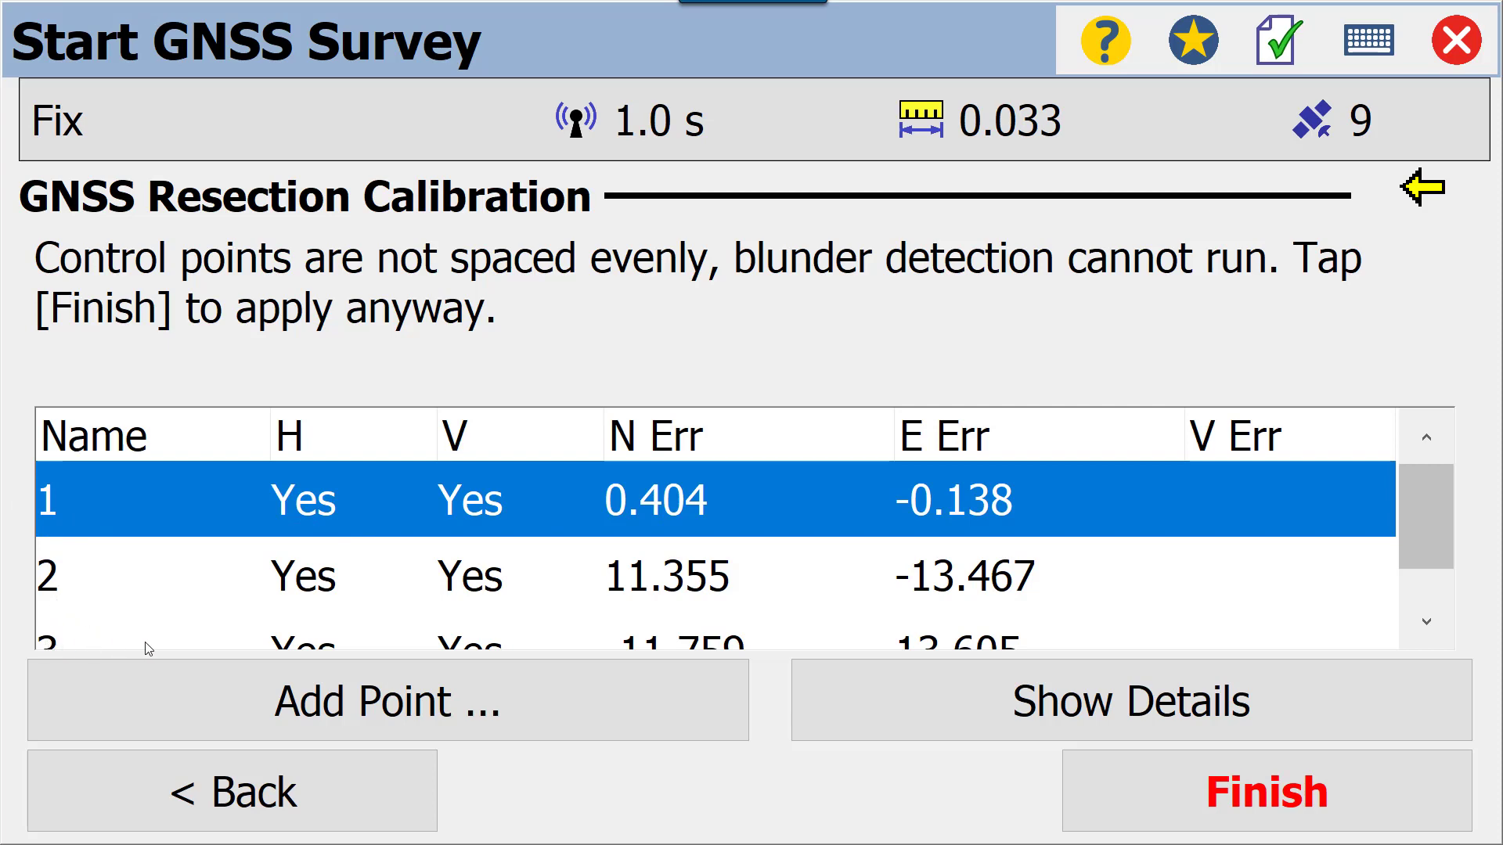
click(1432, 620)
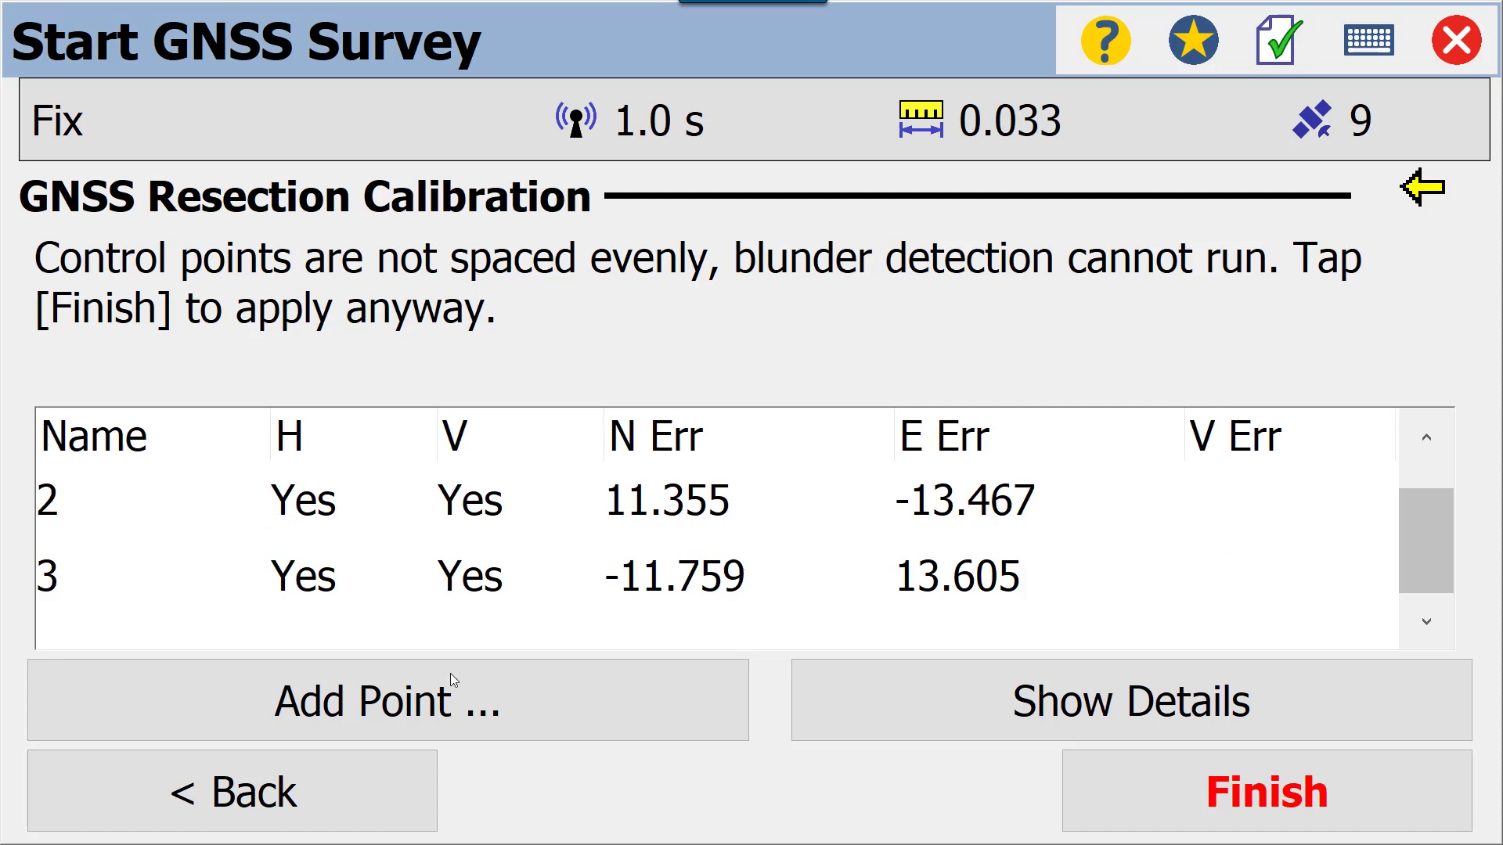
Add point 4 as a fourth control point and accept its occupation
click(453, 705)
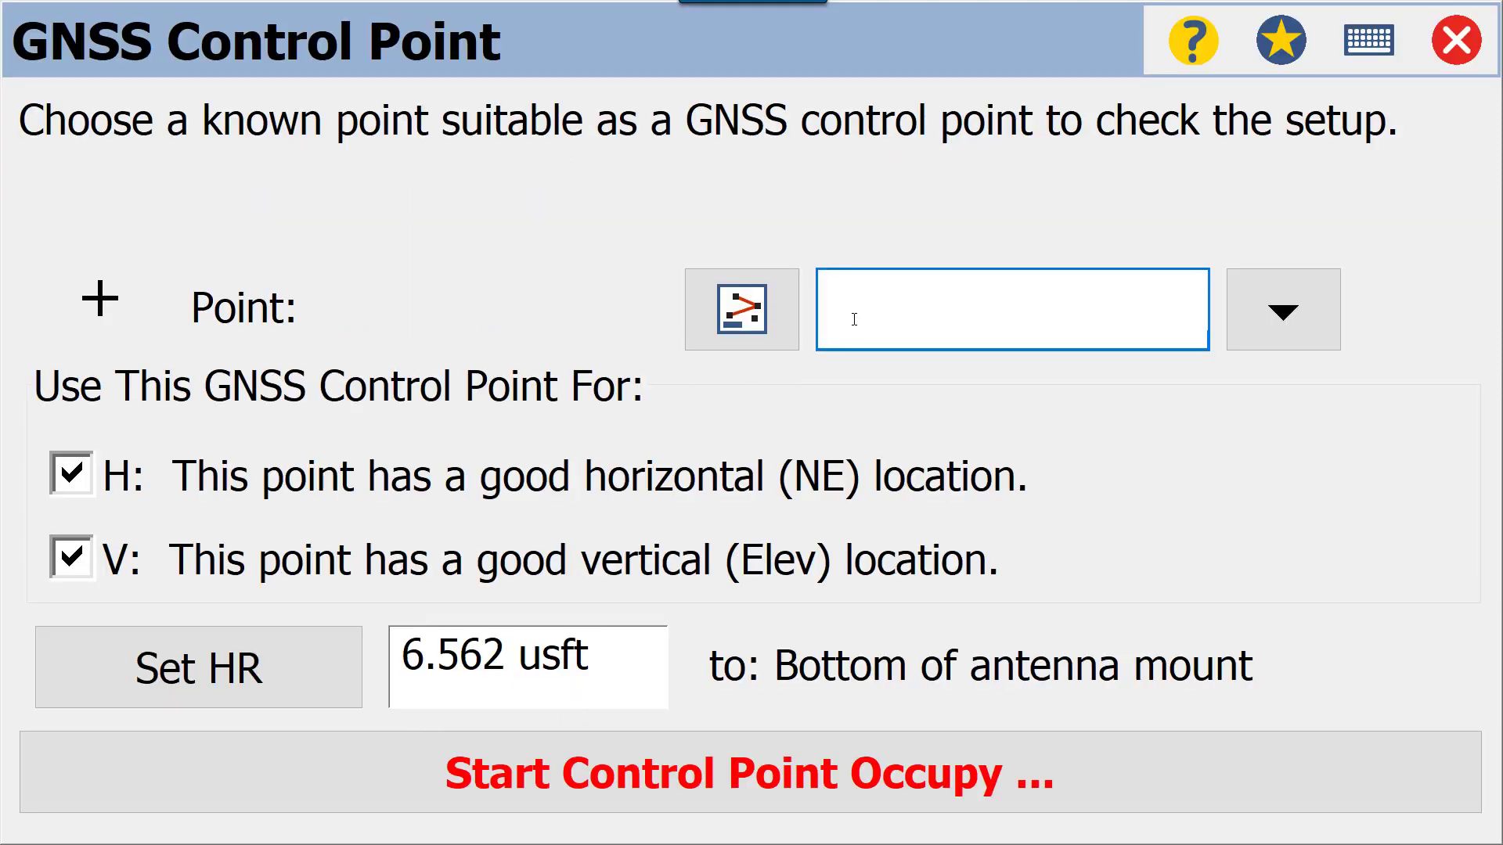
text(4)
click(650, 770)
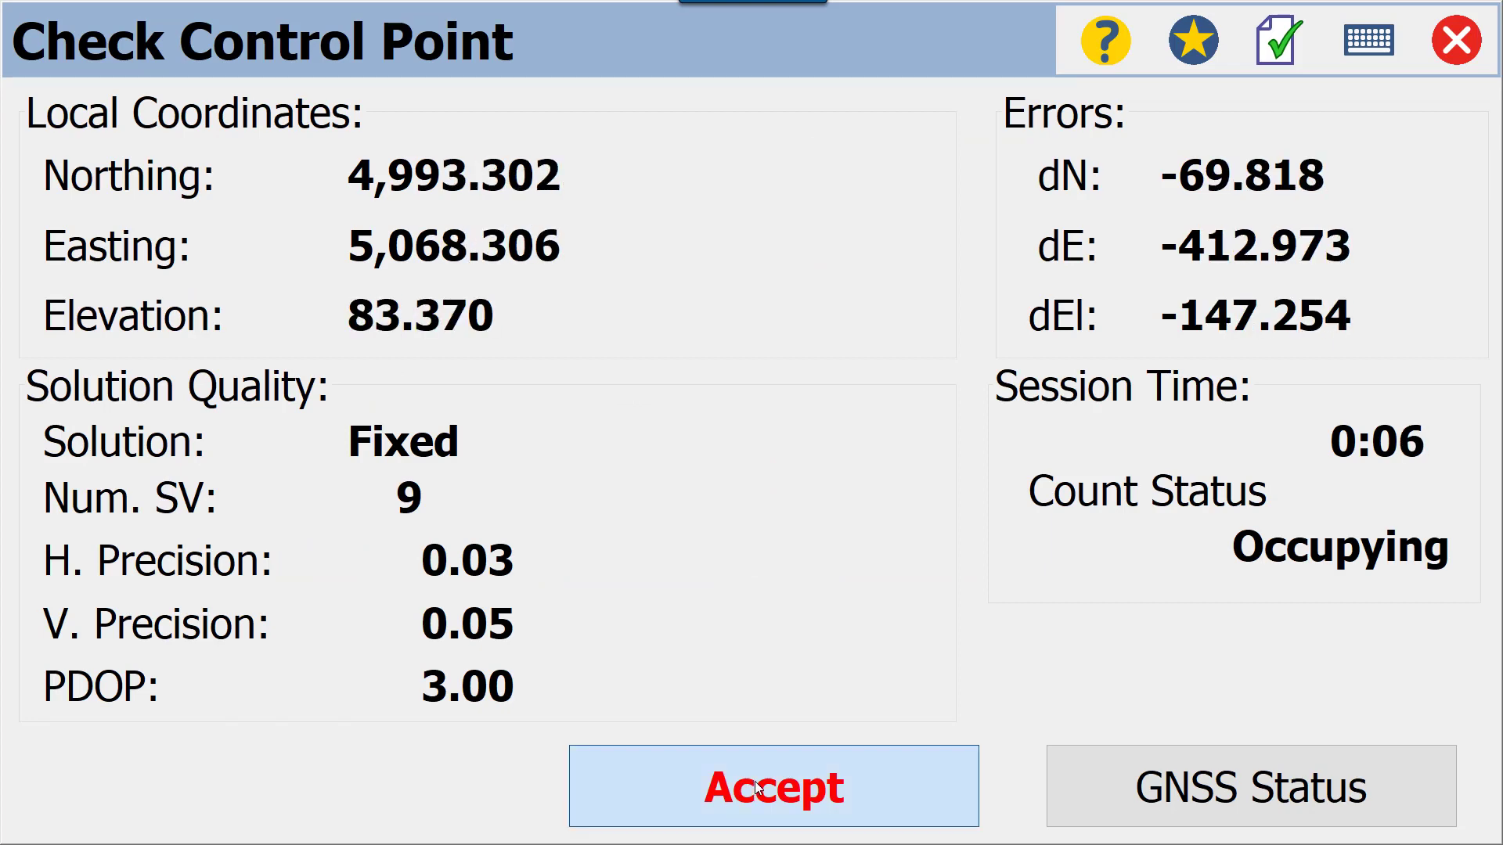
click(756, 788)
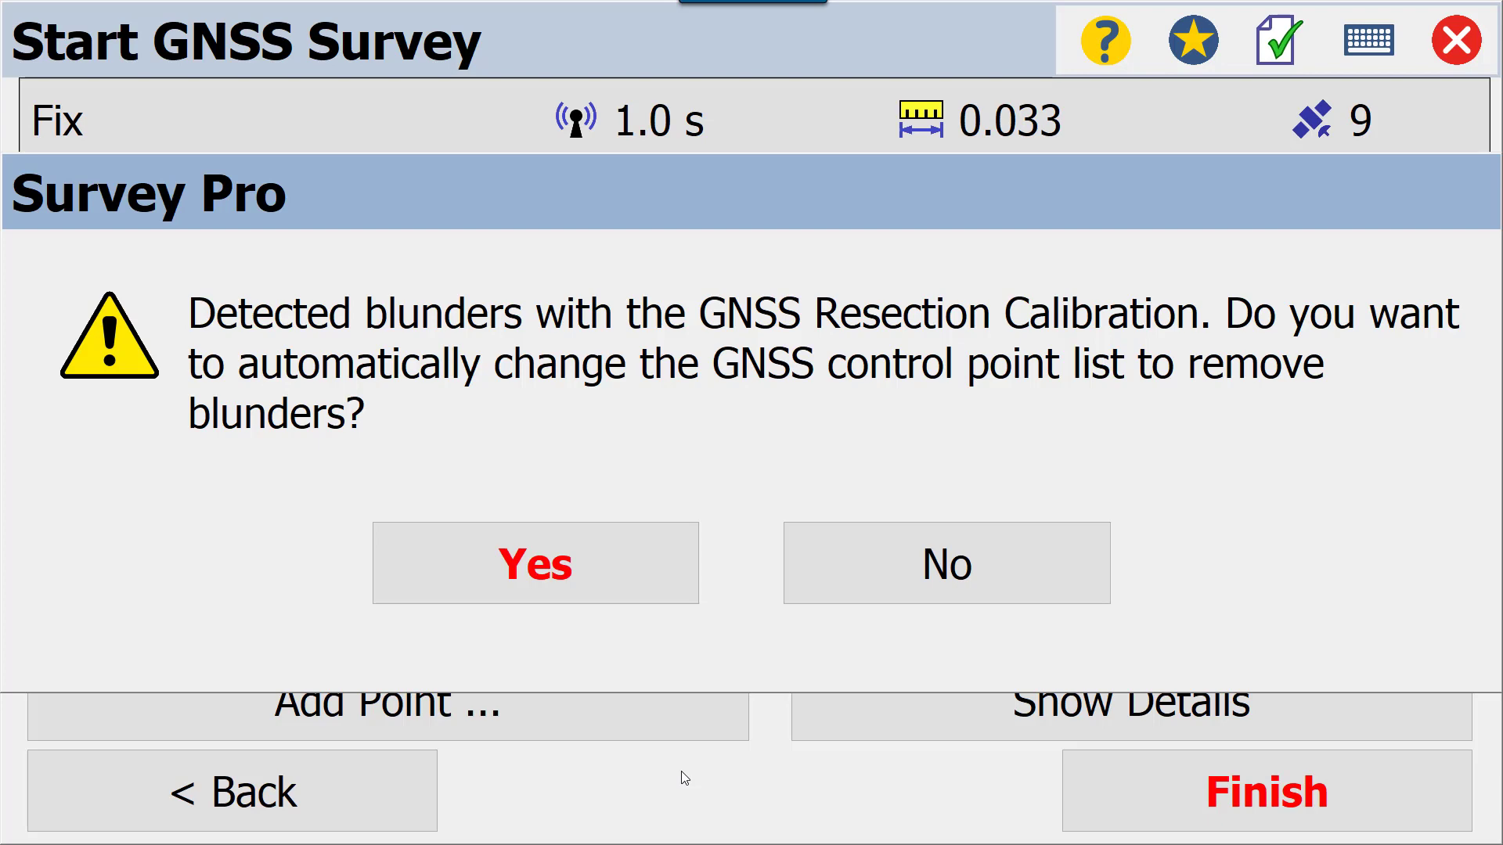
Decline removing blunders and scroll the error table to review points 3 and 4
click(972, 572)
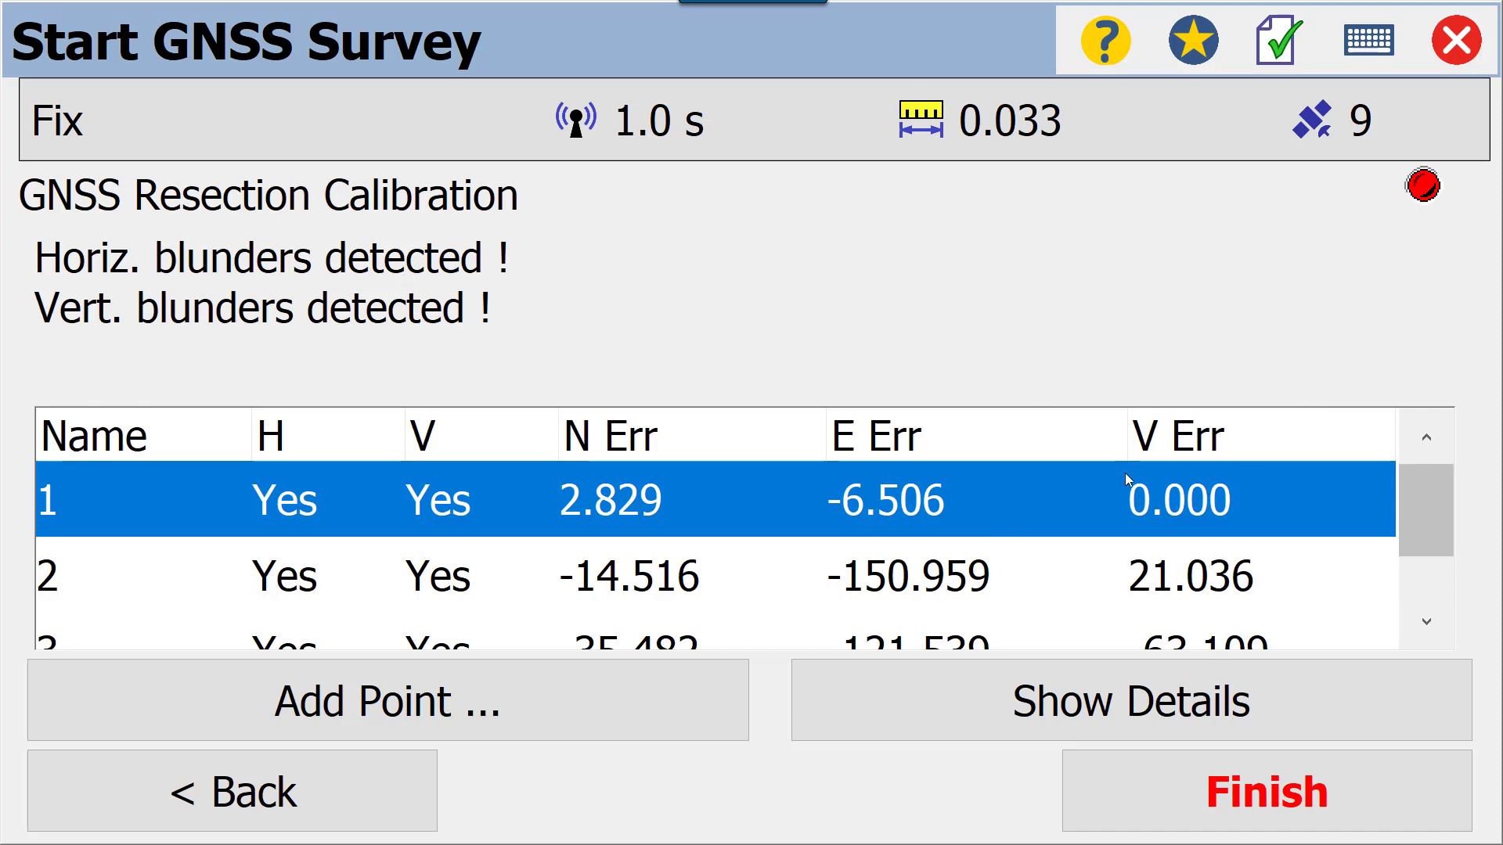
drag(1439, 500, 1443, 546)
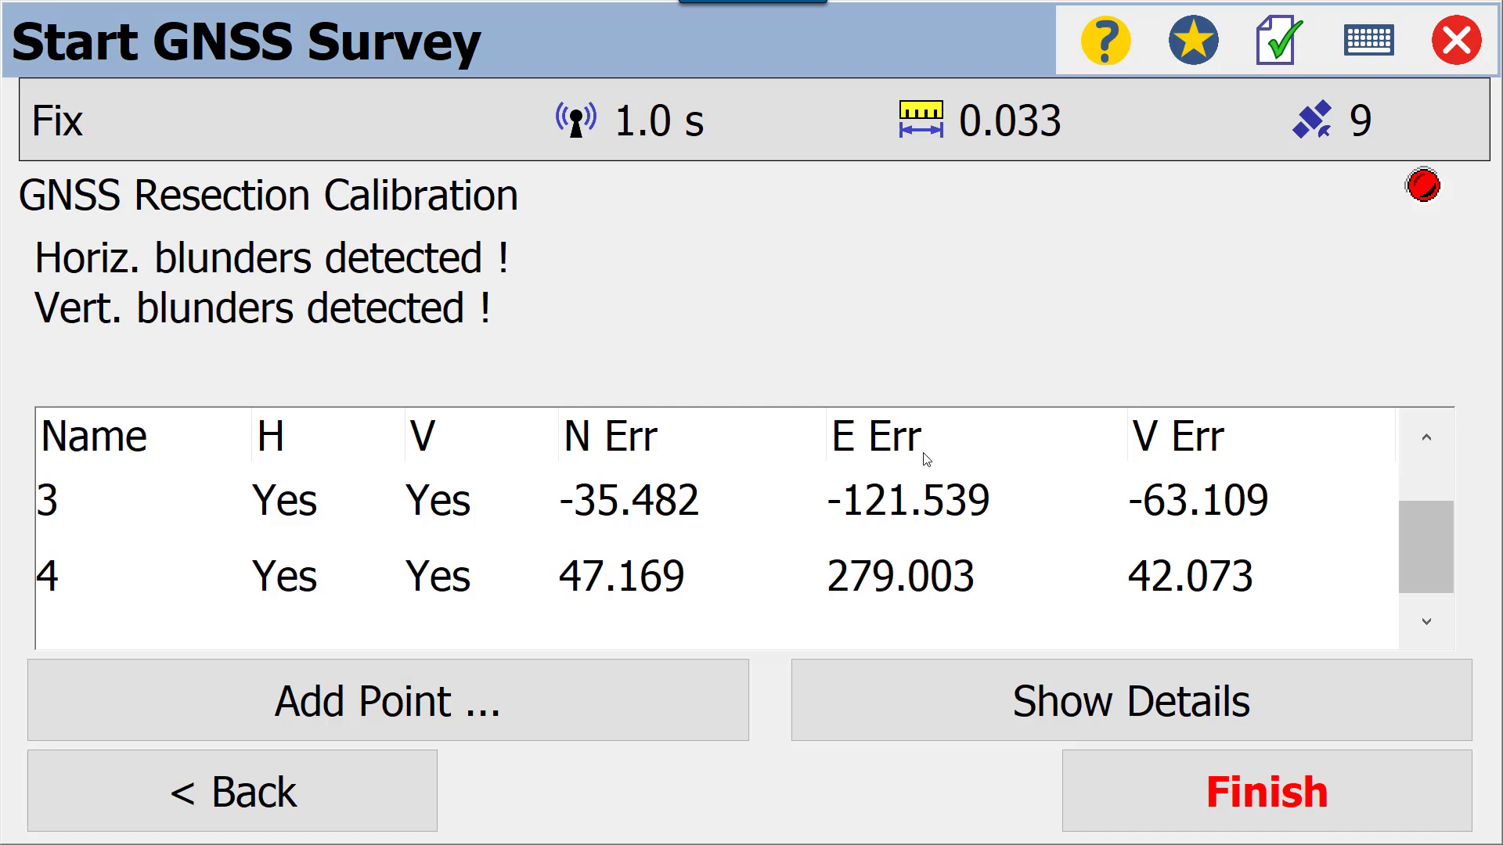
Finish the resection calibration and close the Data Collection screen
click(1275, 800)
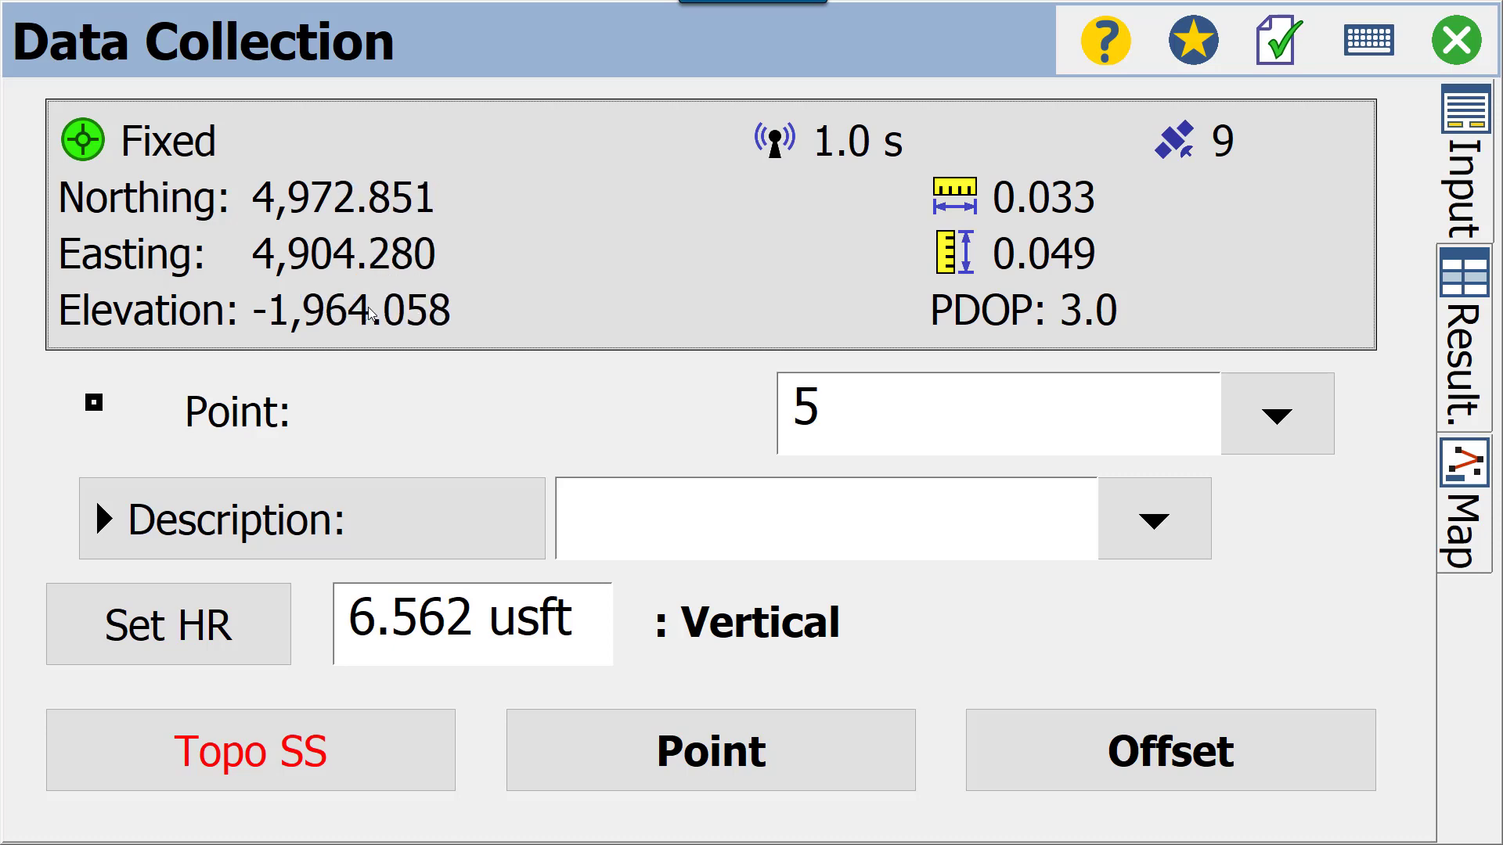
click(1441, 44)
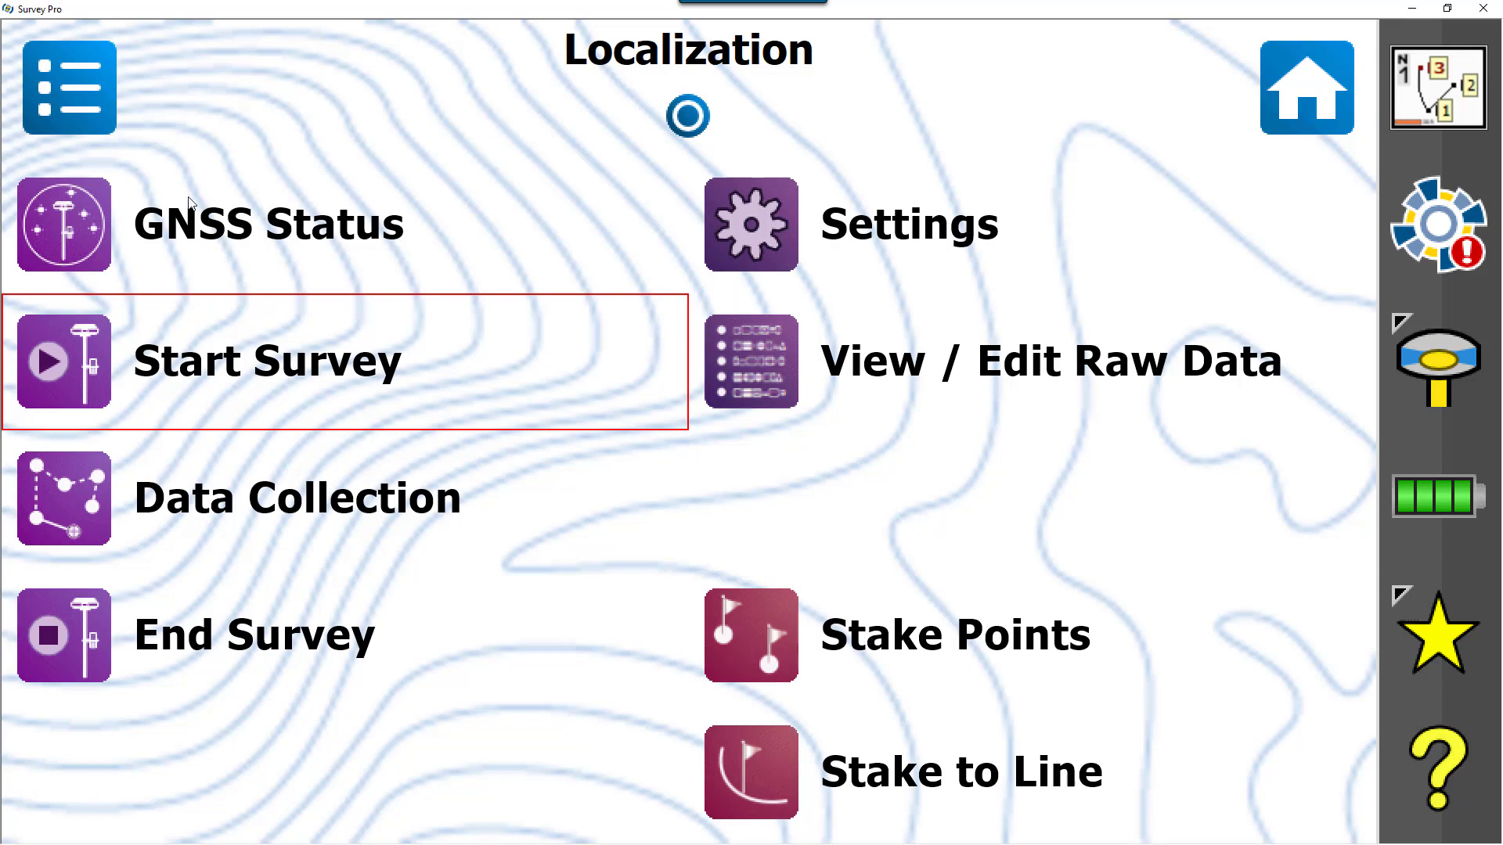
Open Stake Points from the Localization menu and select the empty Design Point field
click(43, 79)
click(239, 606)
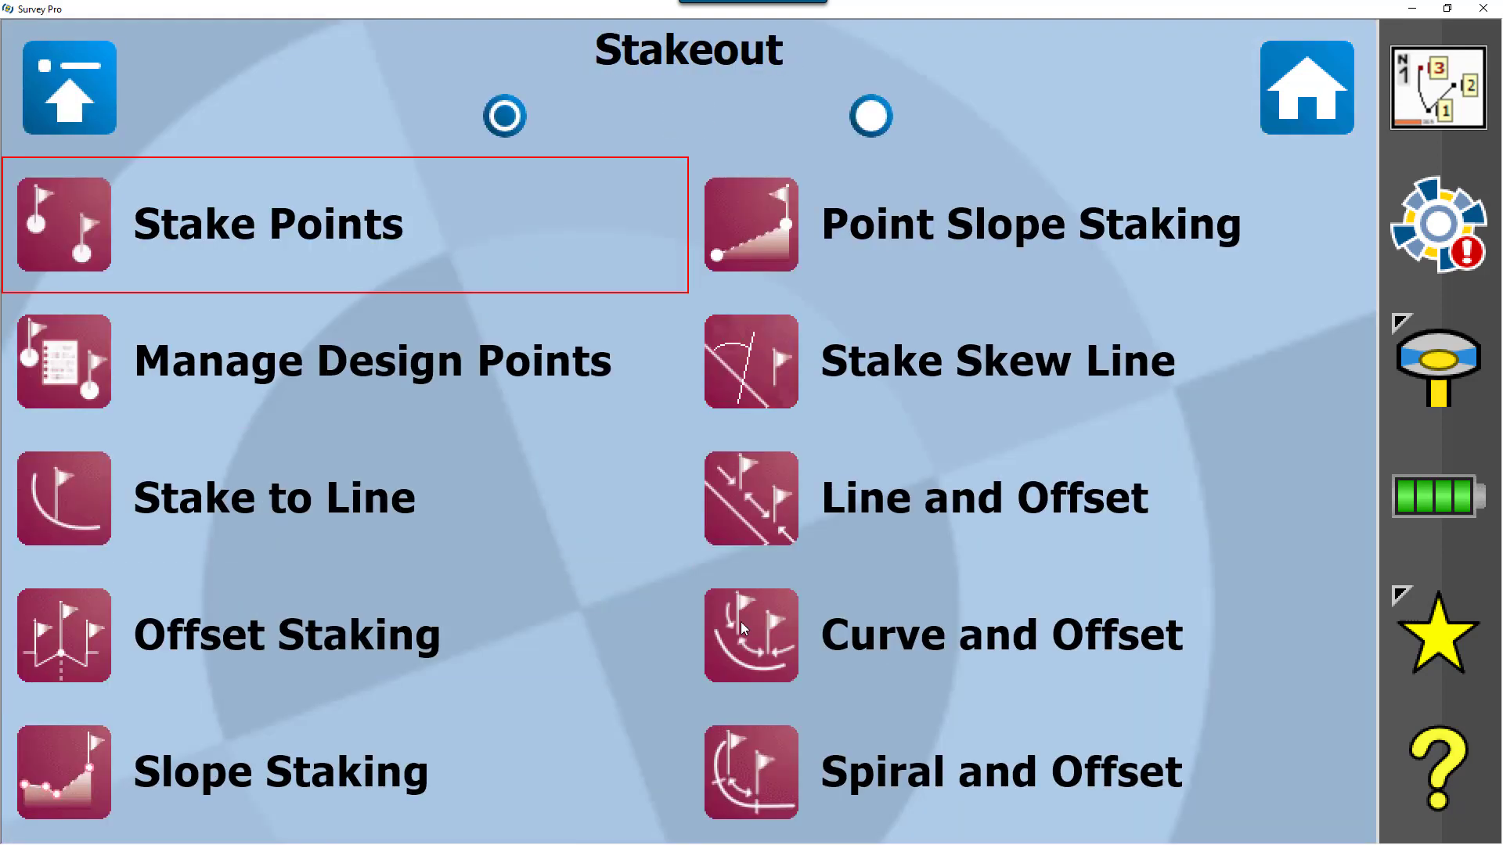
click(1331, 90)
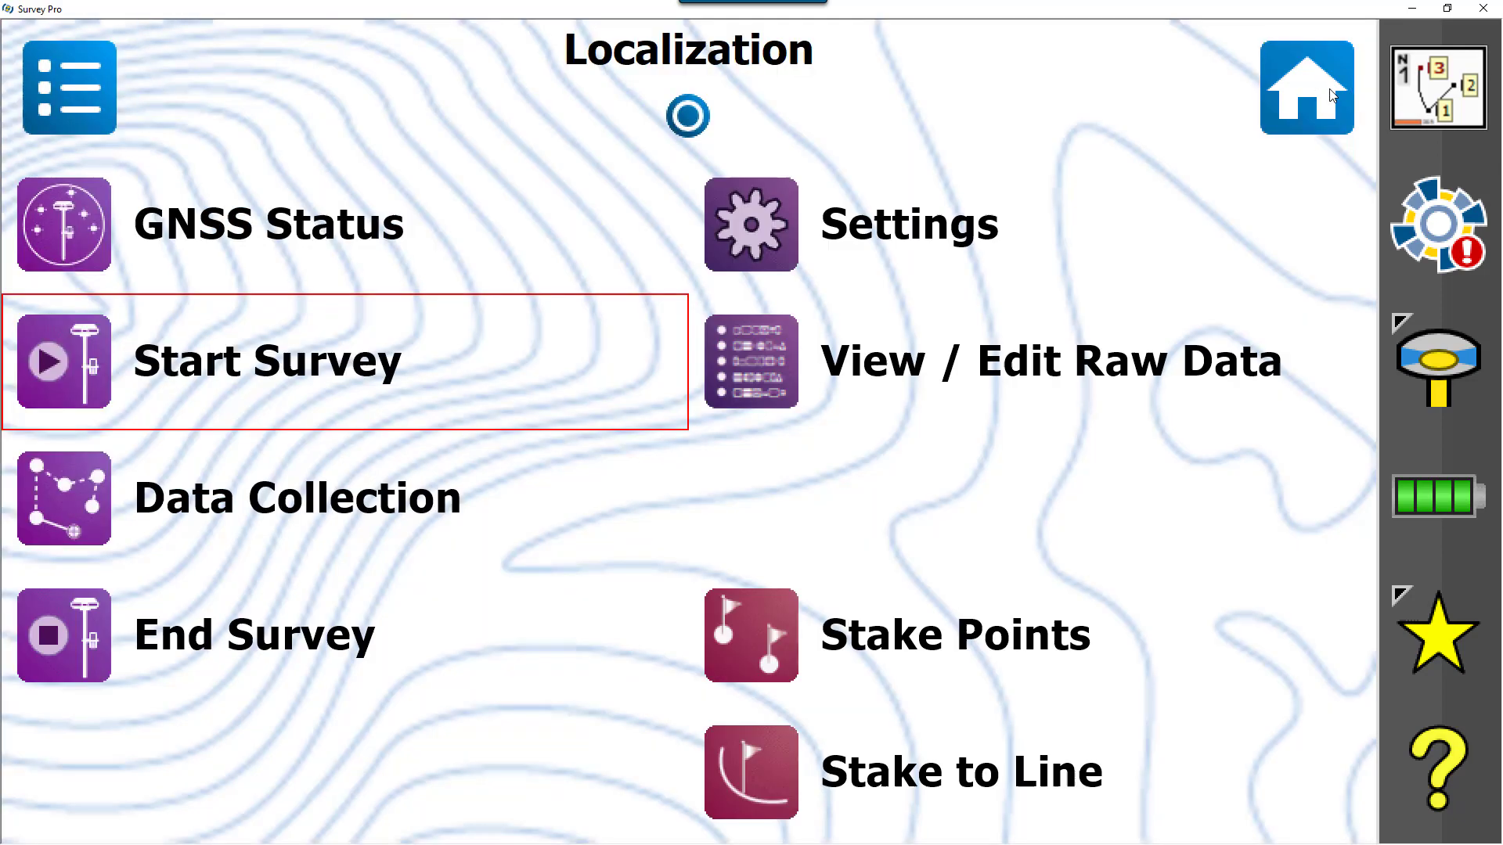
click(940, 648)
click(971, 438)
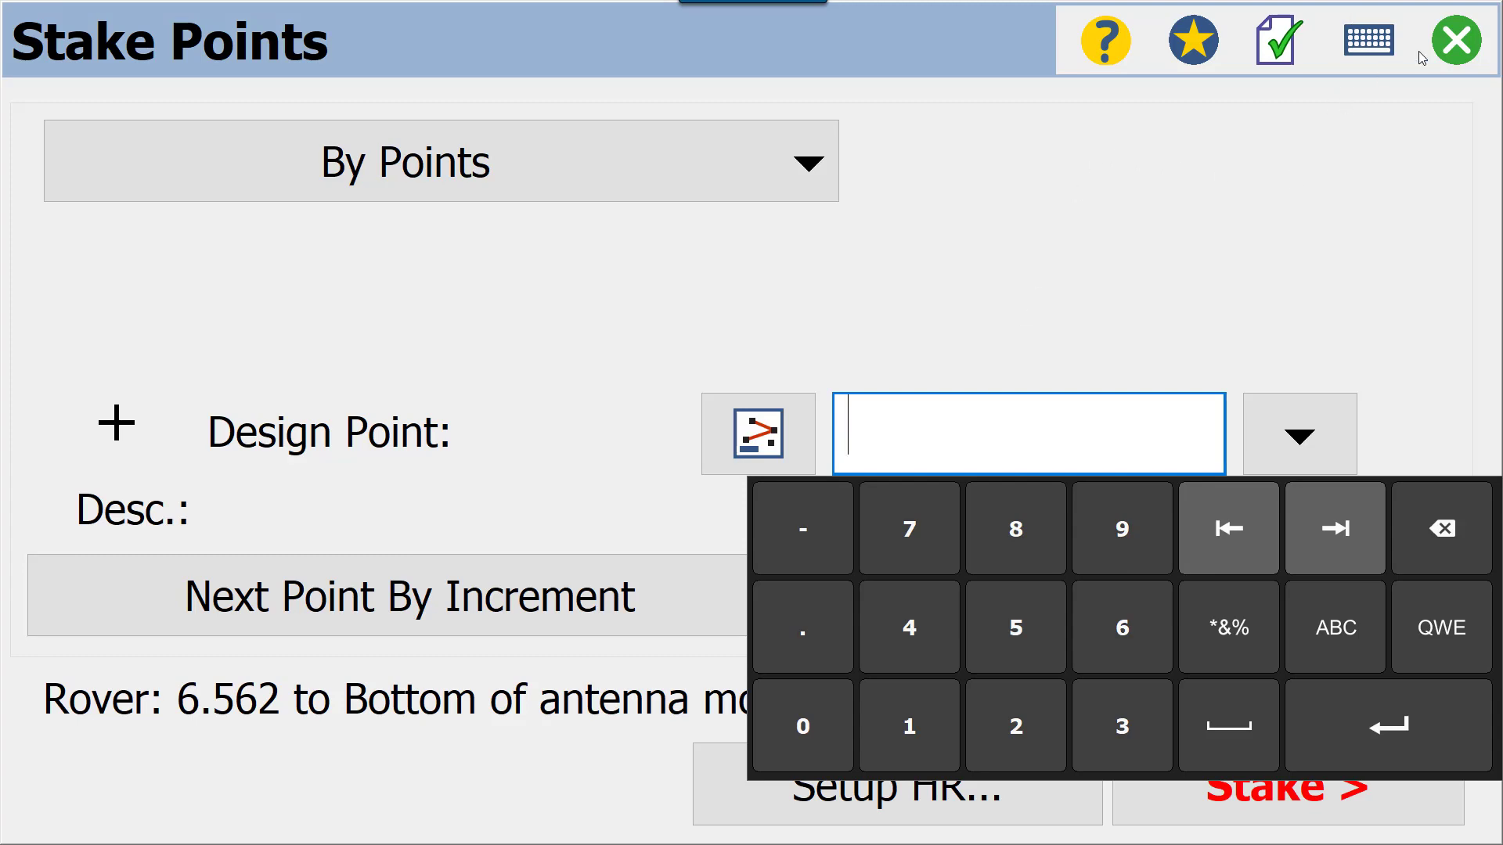
Exit Stake Points without staking and reopen Data Collection
click(1469, 29)
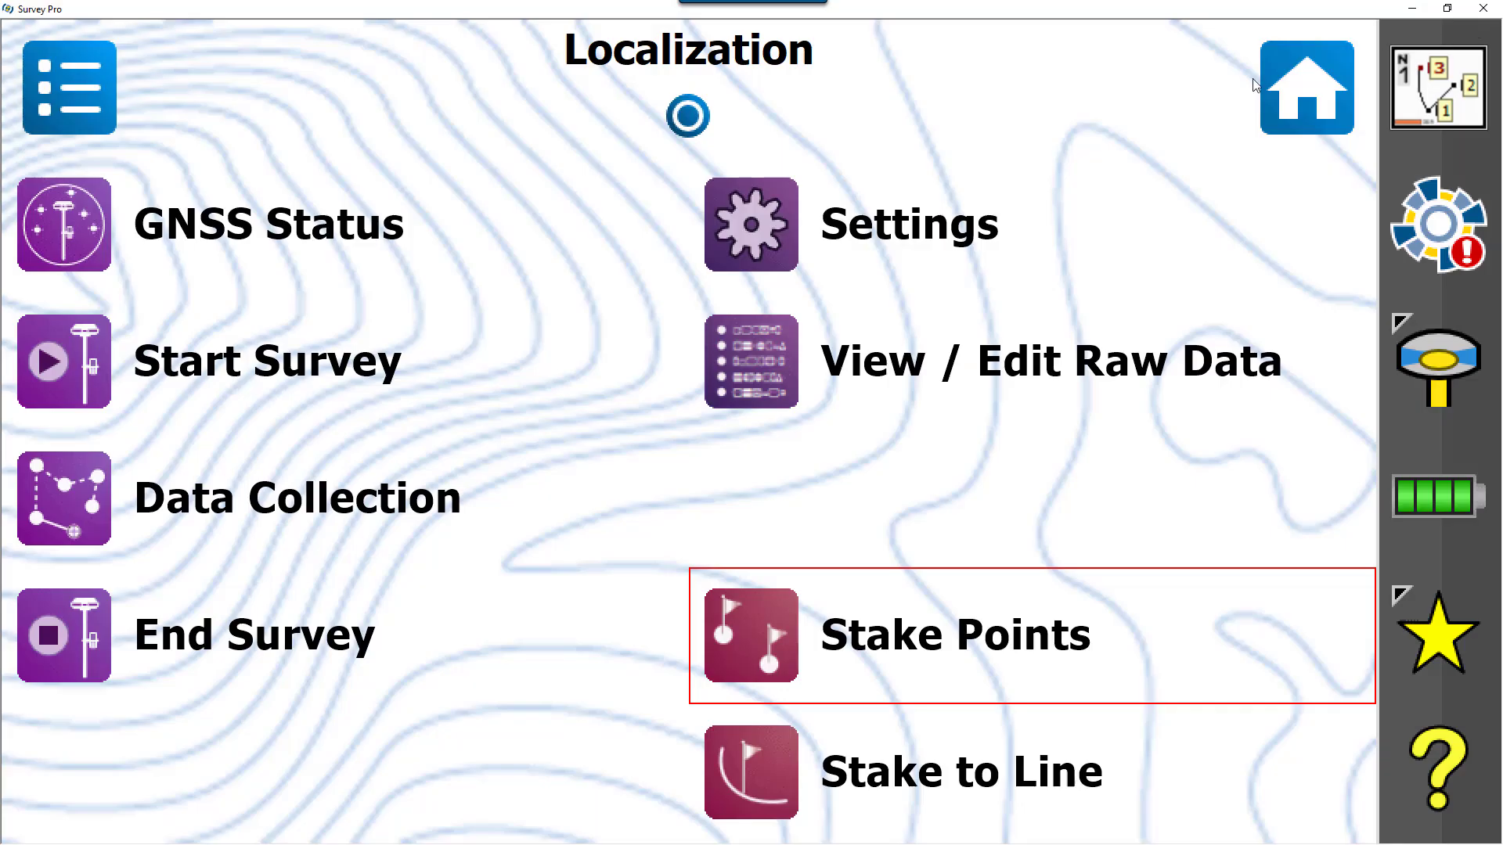
click(343, 520)
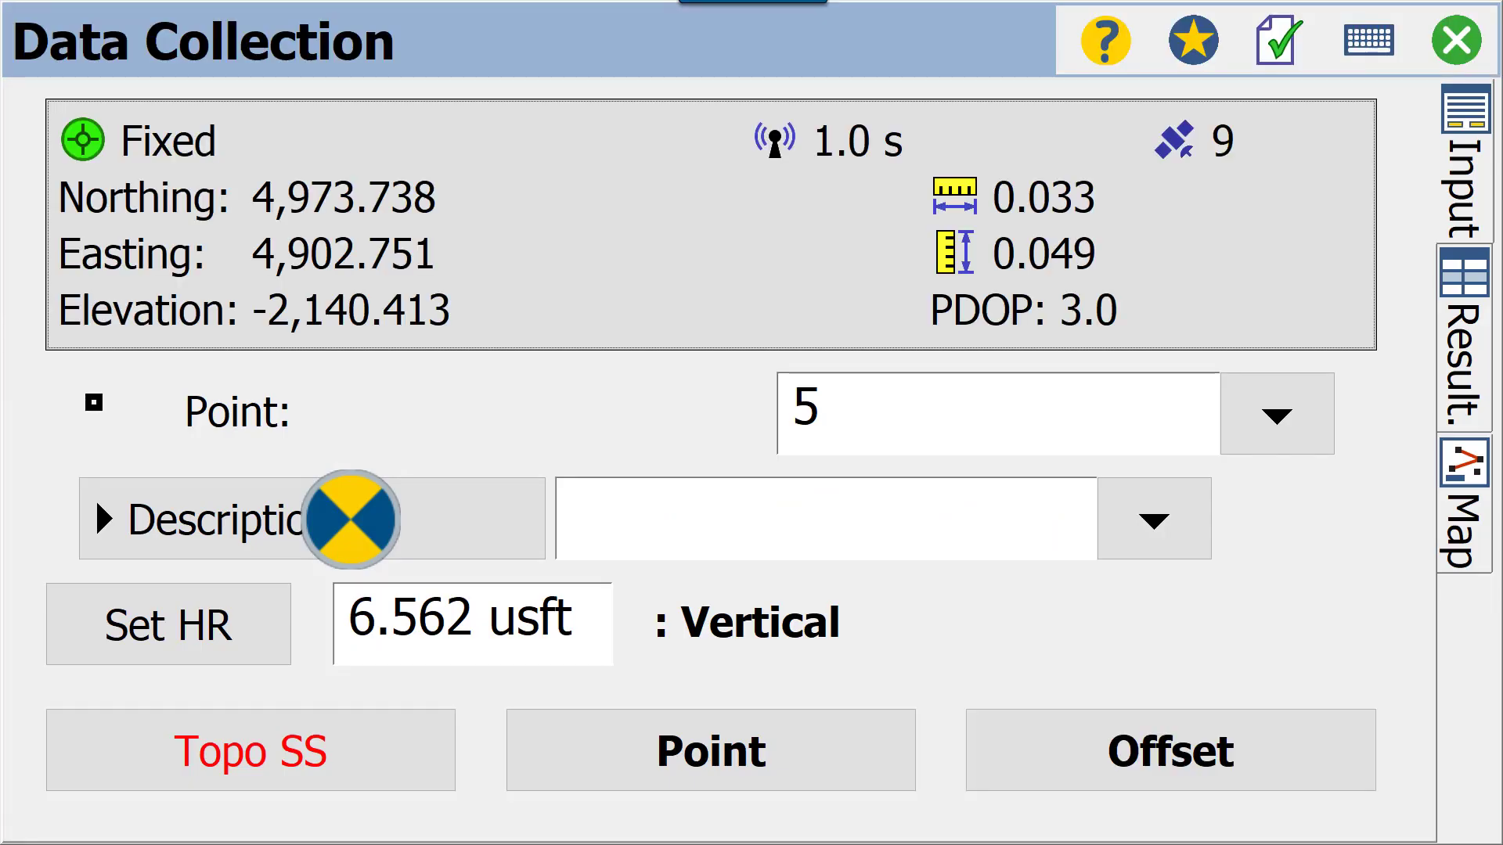